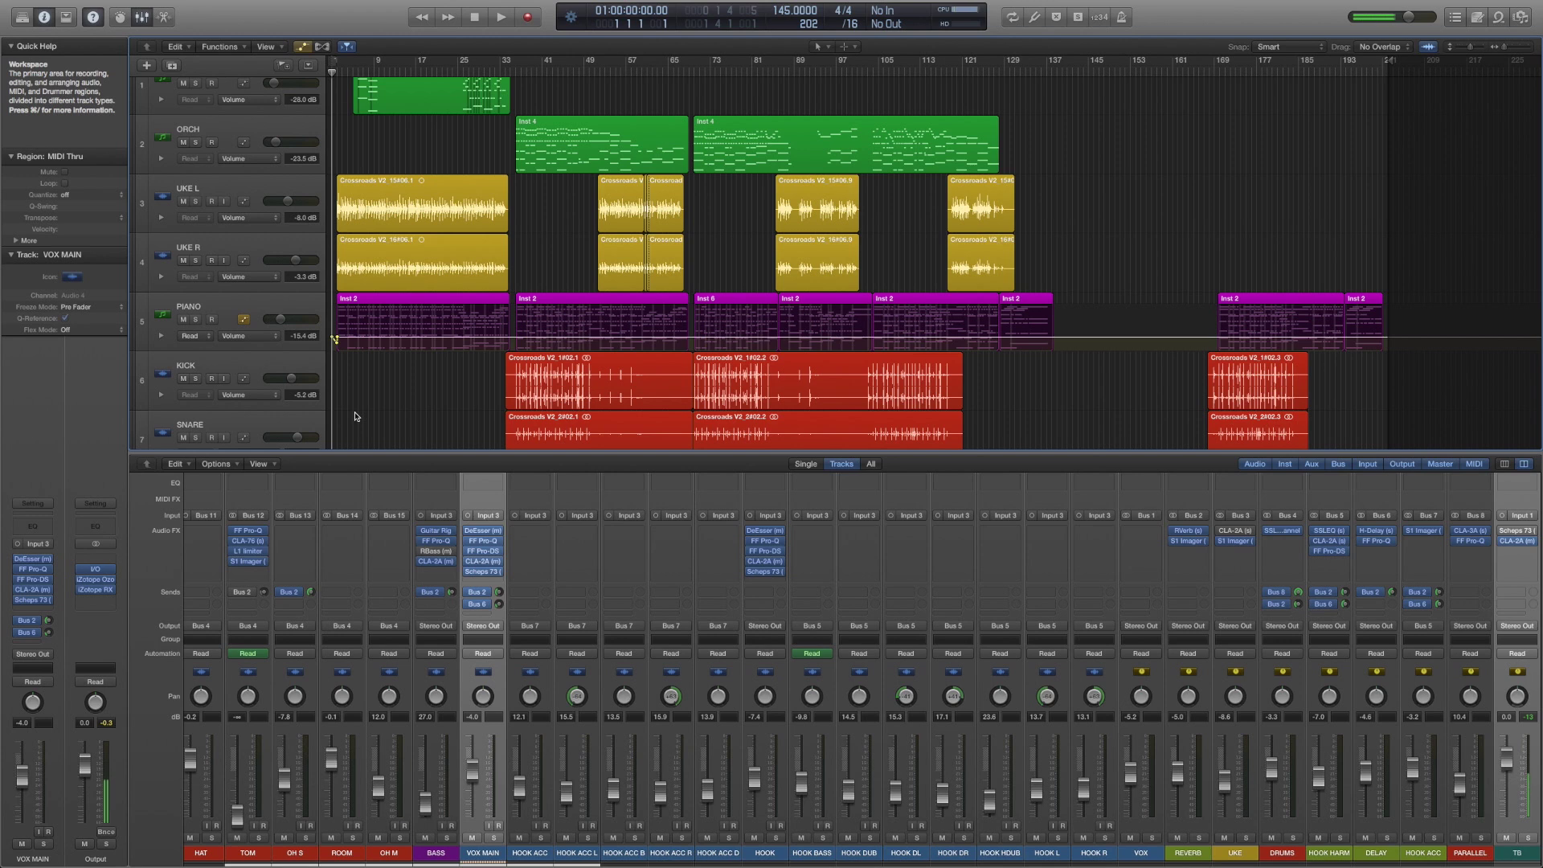
- Look through the arrangement's tracks, from STRINGS and UKE down through the drums and BASS to the HOOK ACC vocals
scroll(356, 417, down, 1)
scroll(351, 406, up, 2)
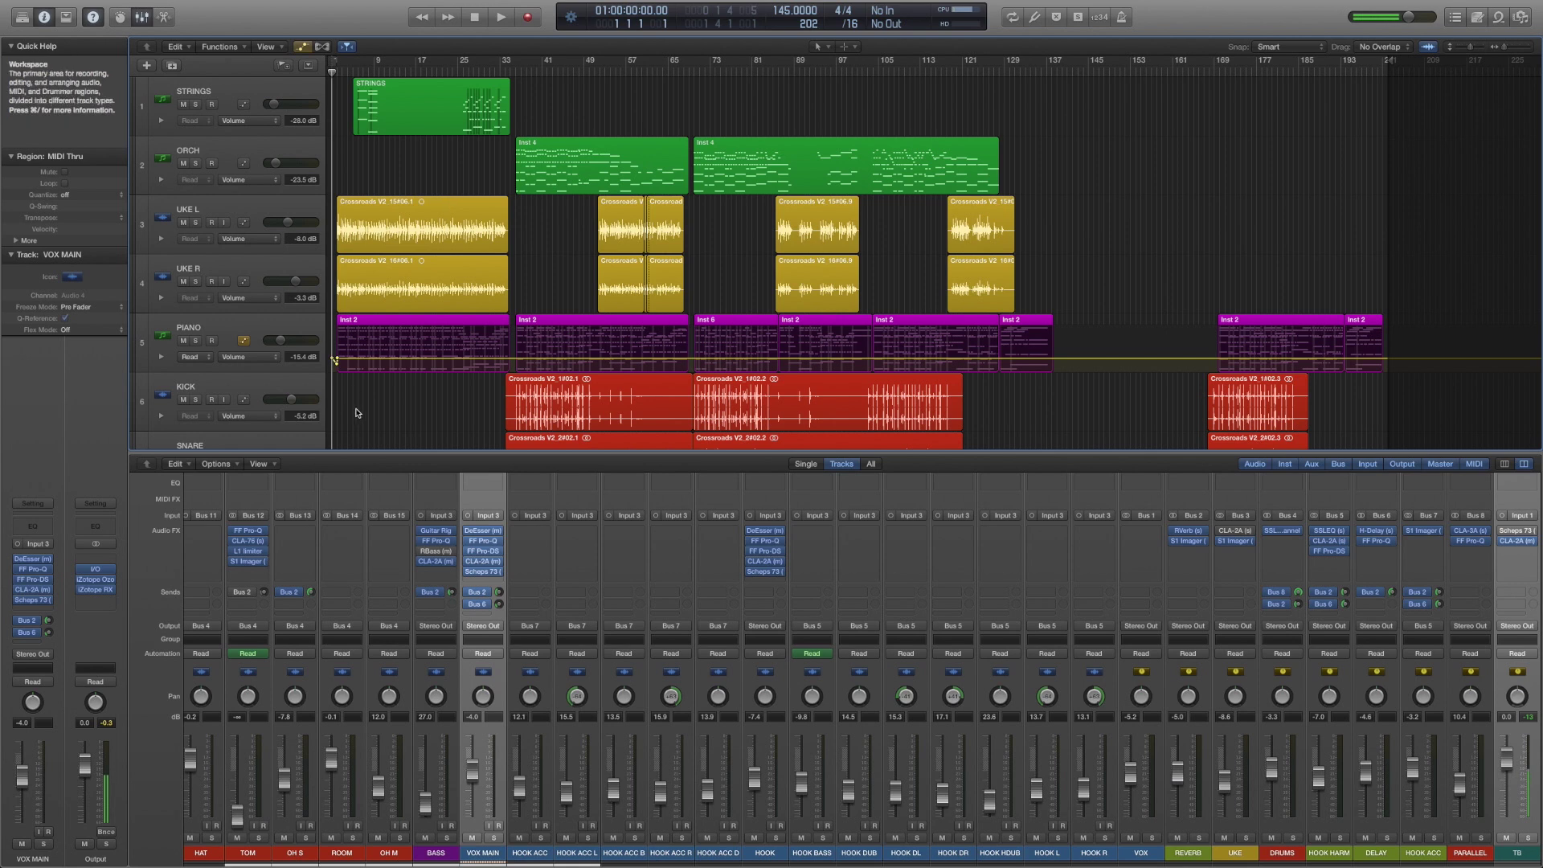
scroll(357, 413, down, 8)
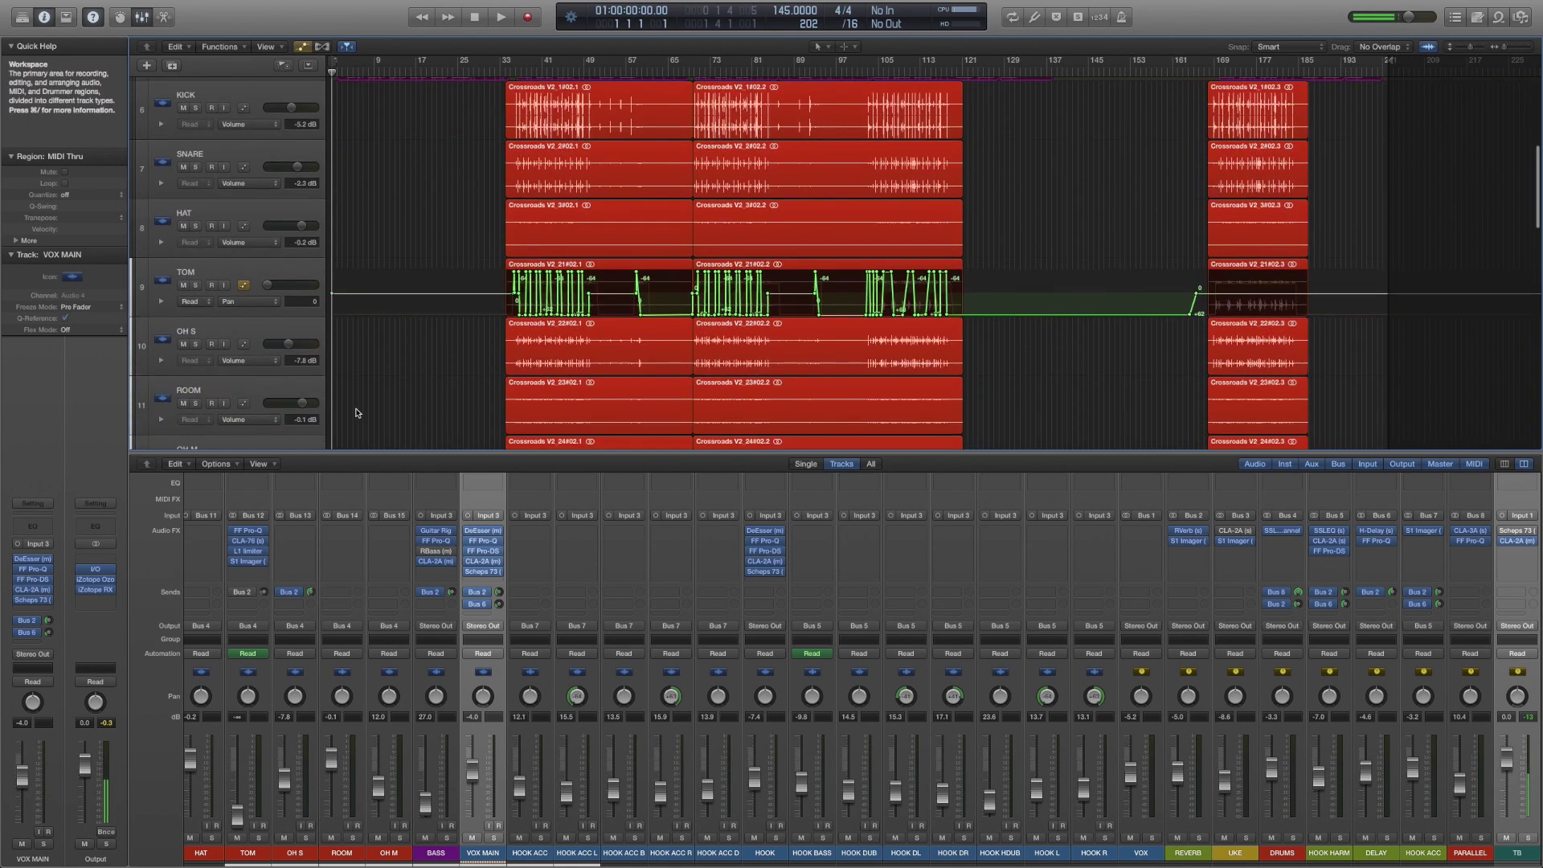
scroll(356, 413, up, 8)
scroll(357, 413, down, 3)
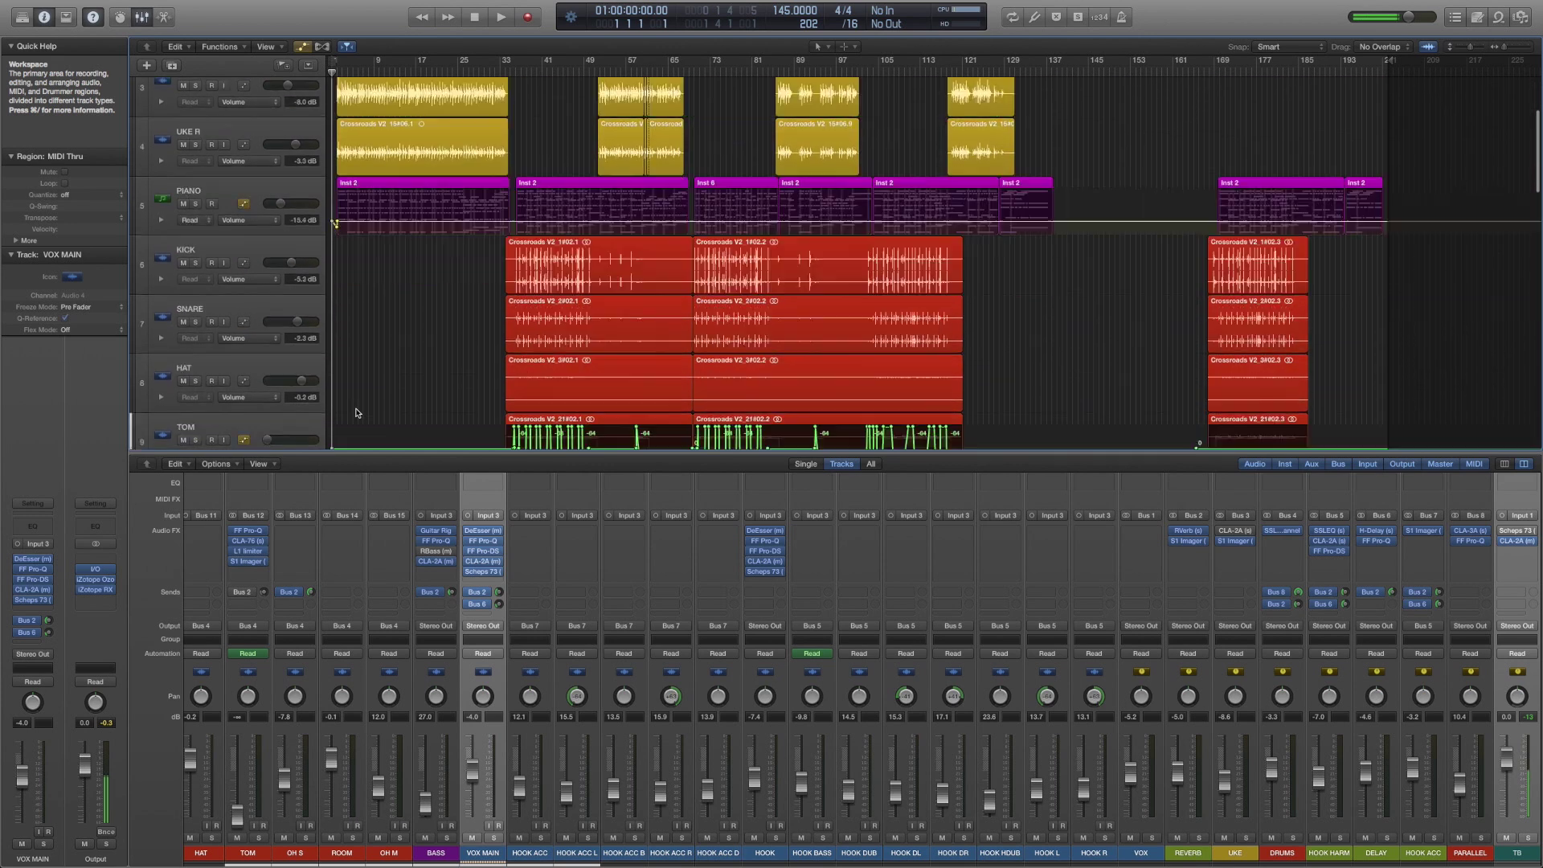
scroll(357, 413, down, 5)
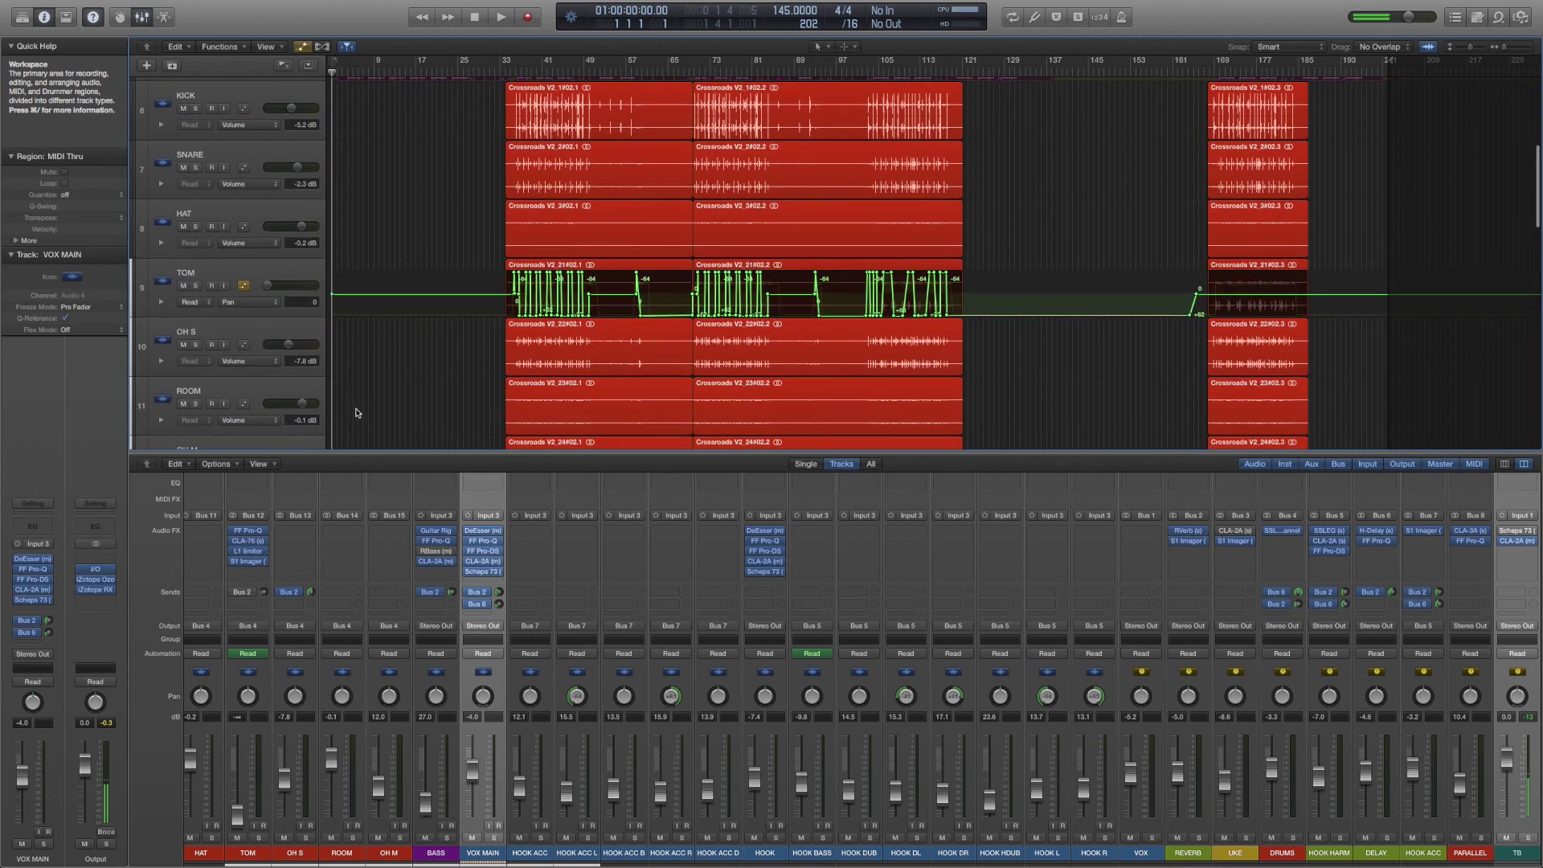
scroll(357, 413, up, 6)
scroll(357, 413, down, 15)
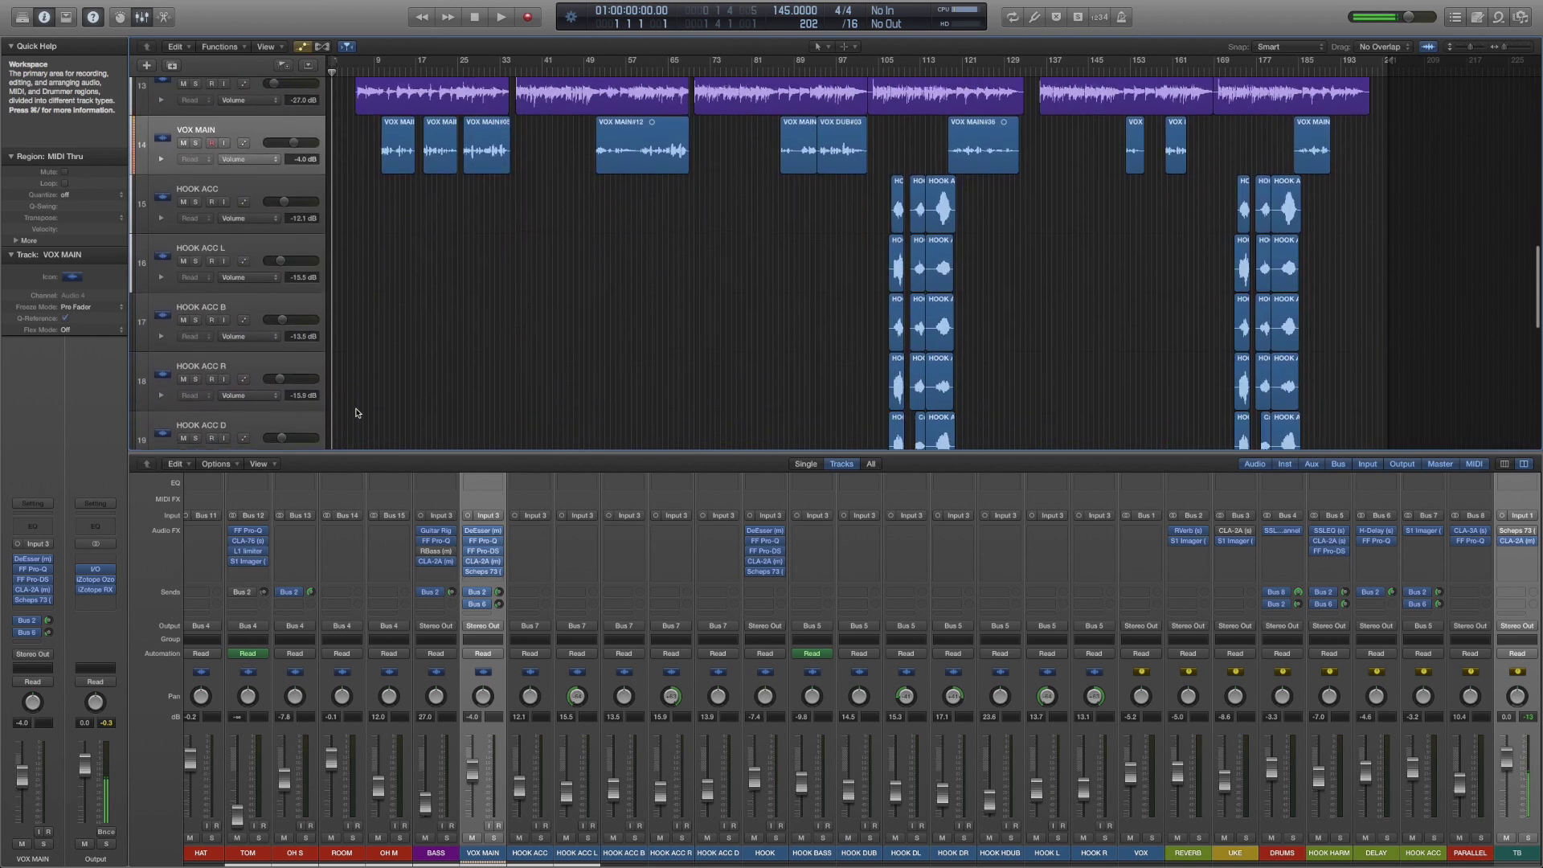
scroll(357, 413, up, 6)
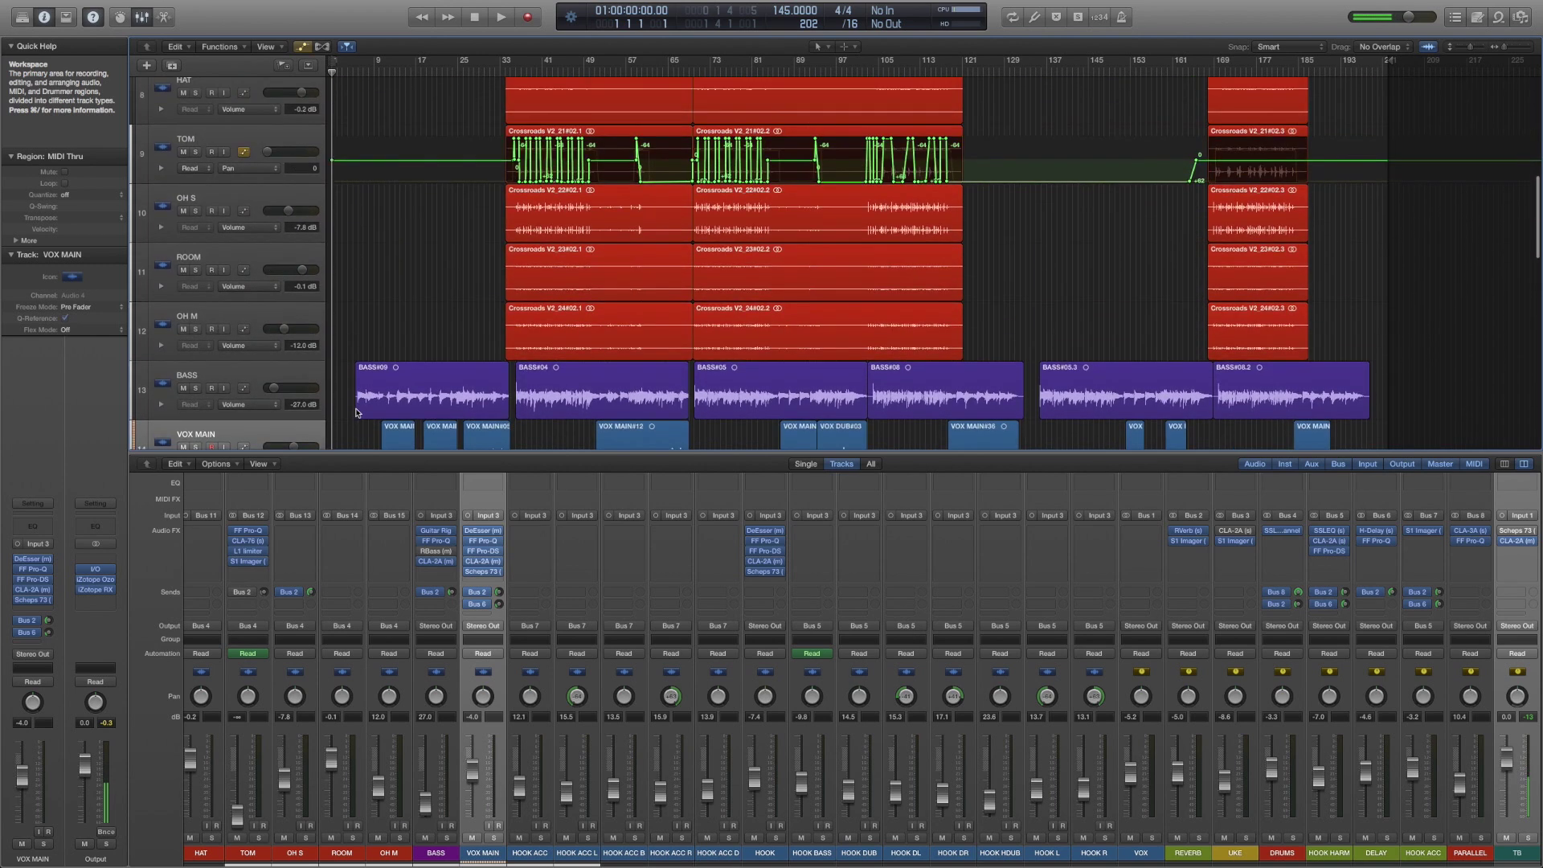
scroll(357, 413, down, 4)
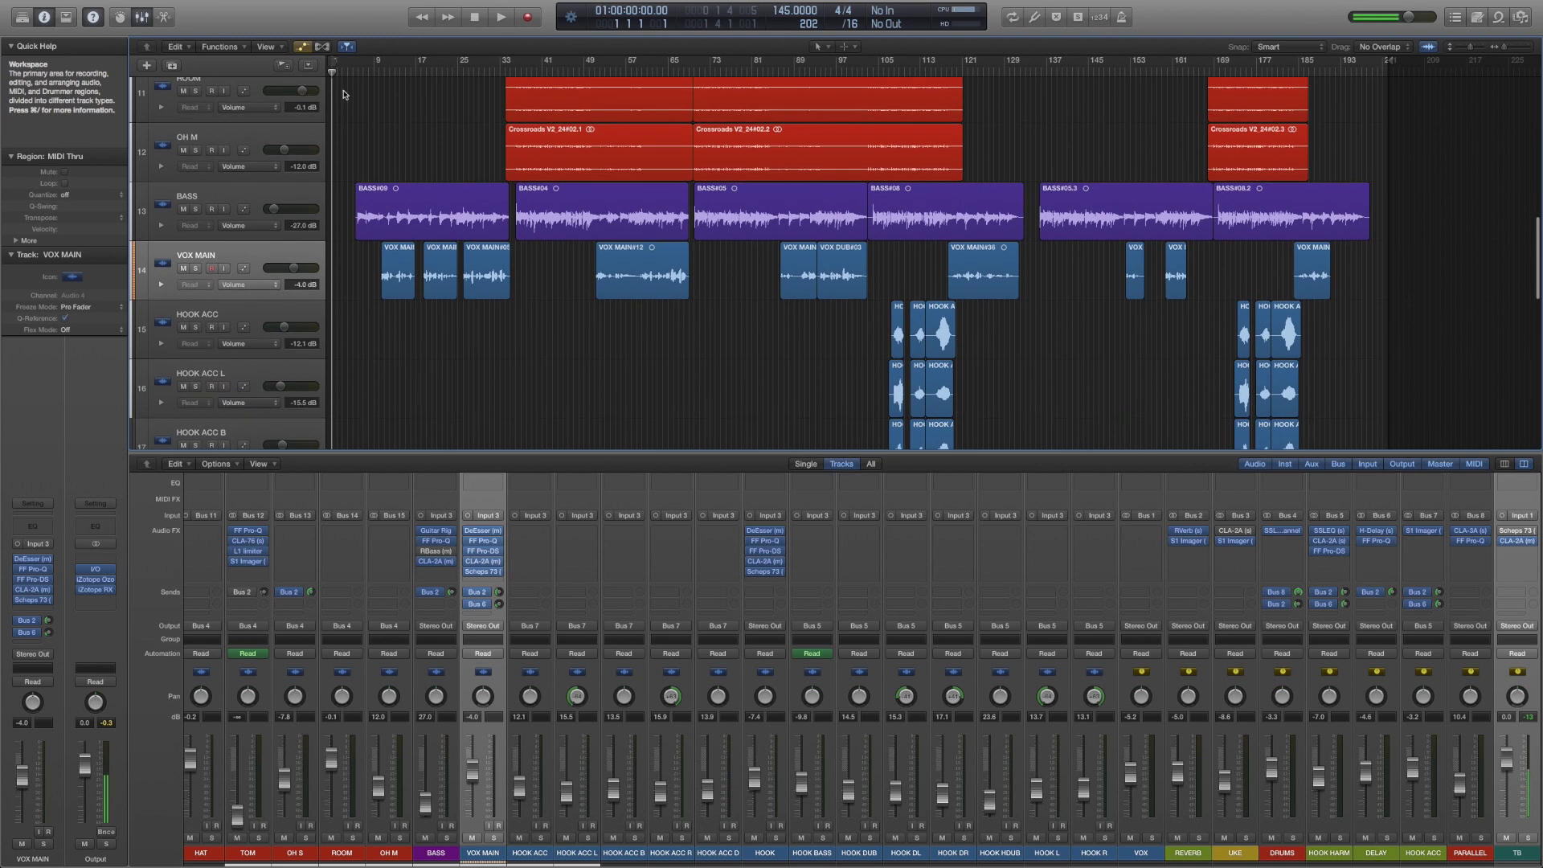
- Play the full mix from the start of the song to about bar 35 while viewing the tracks
scroll(354, 280, up, 10)
click(501, 17)
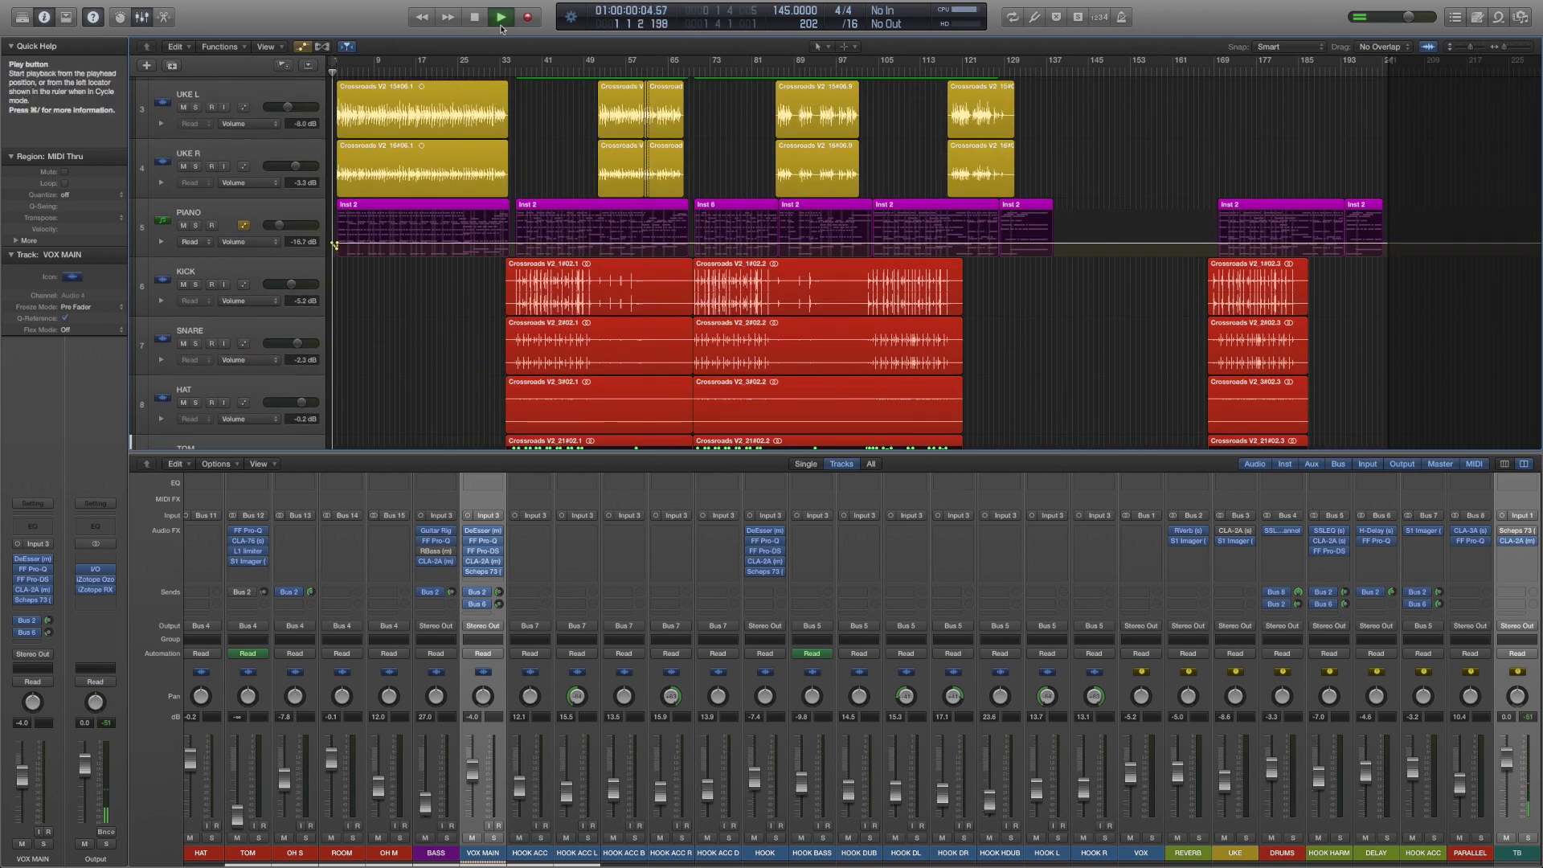
scroll(392, 280, up, 1)
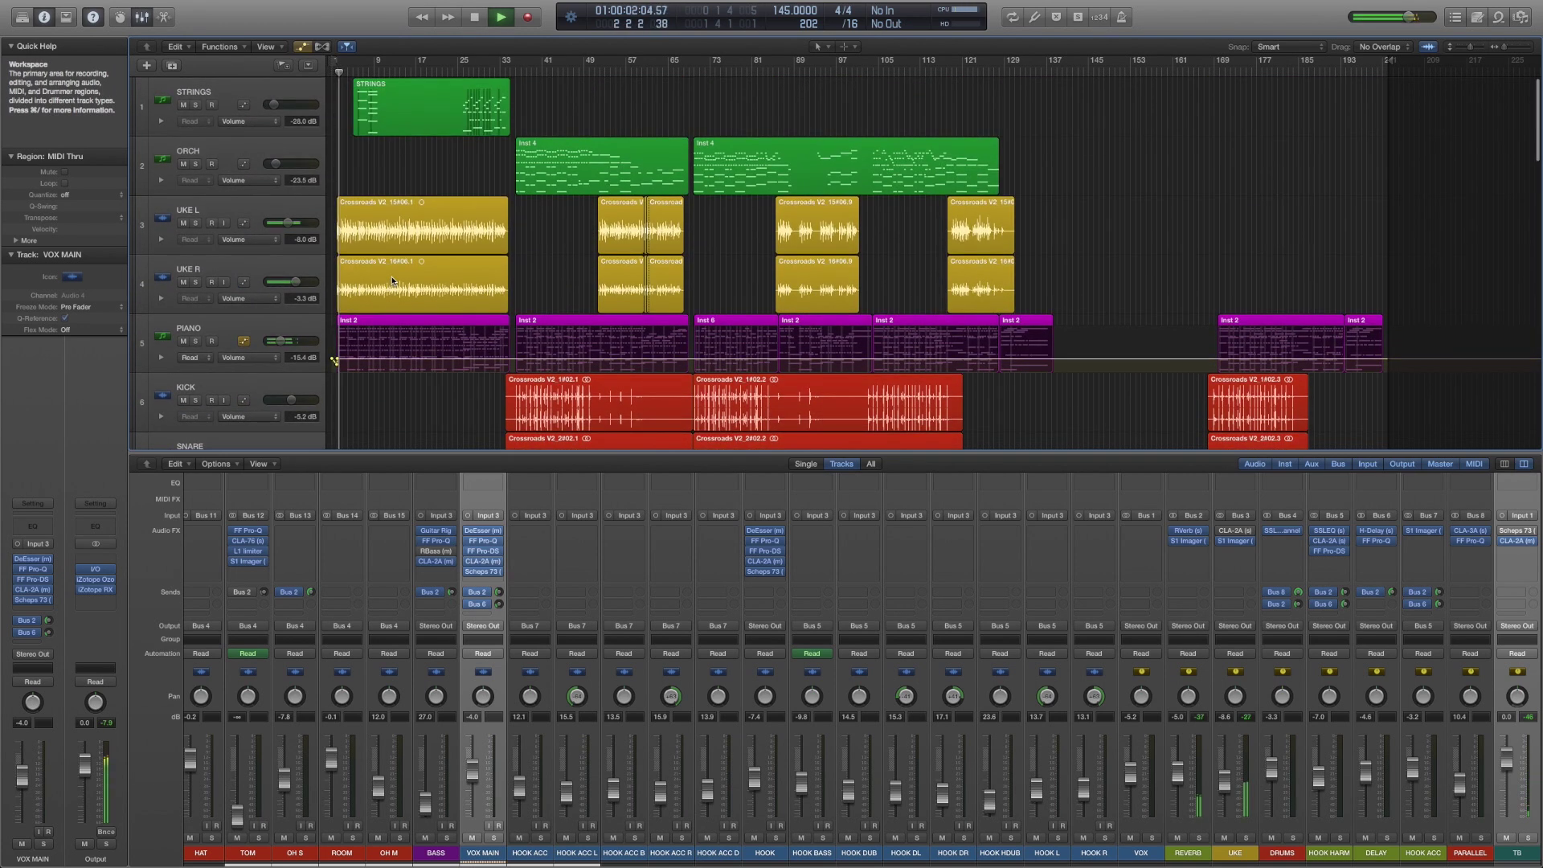
scroll(392, 280, down, 5)
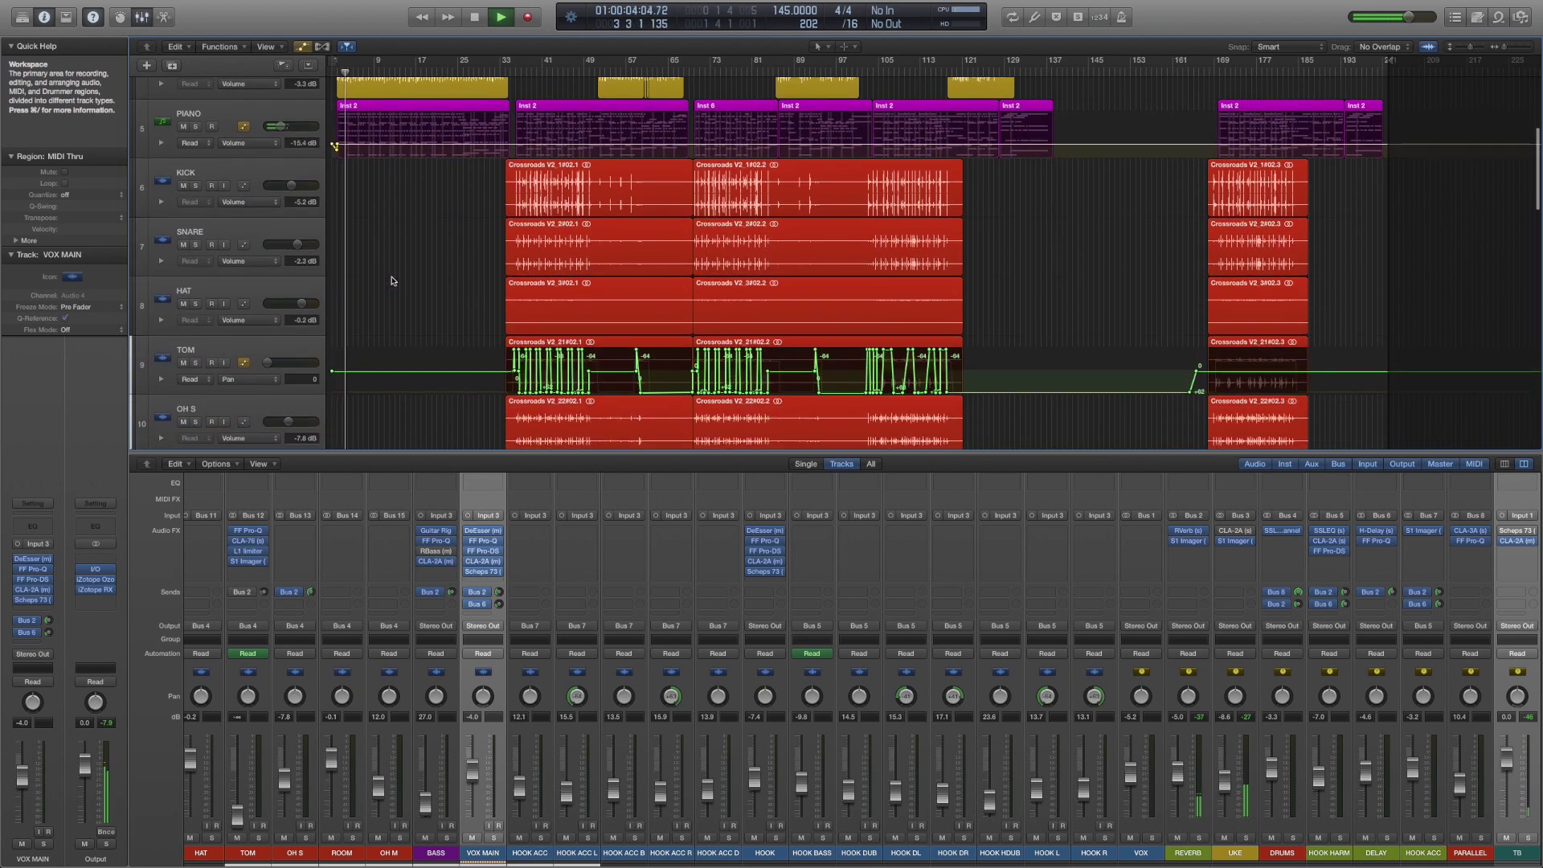
scroll(393, 281, down, 4)
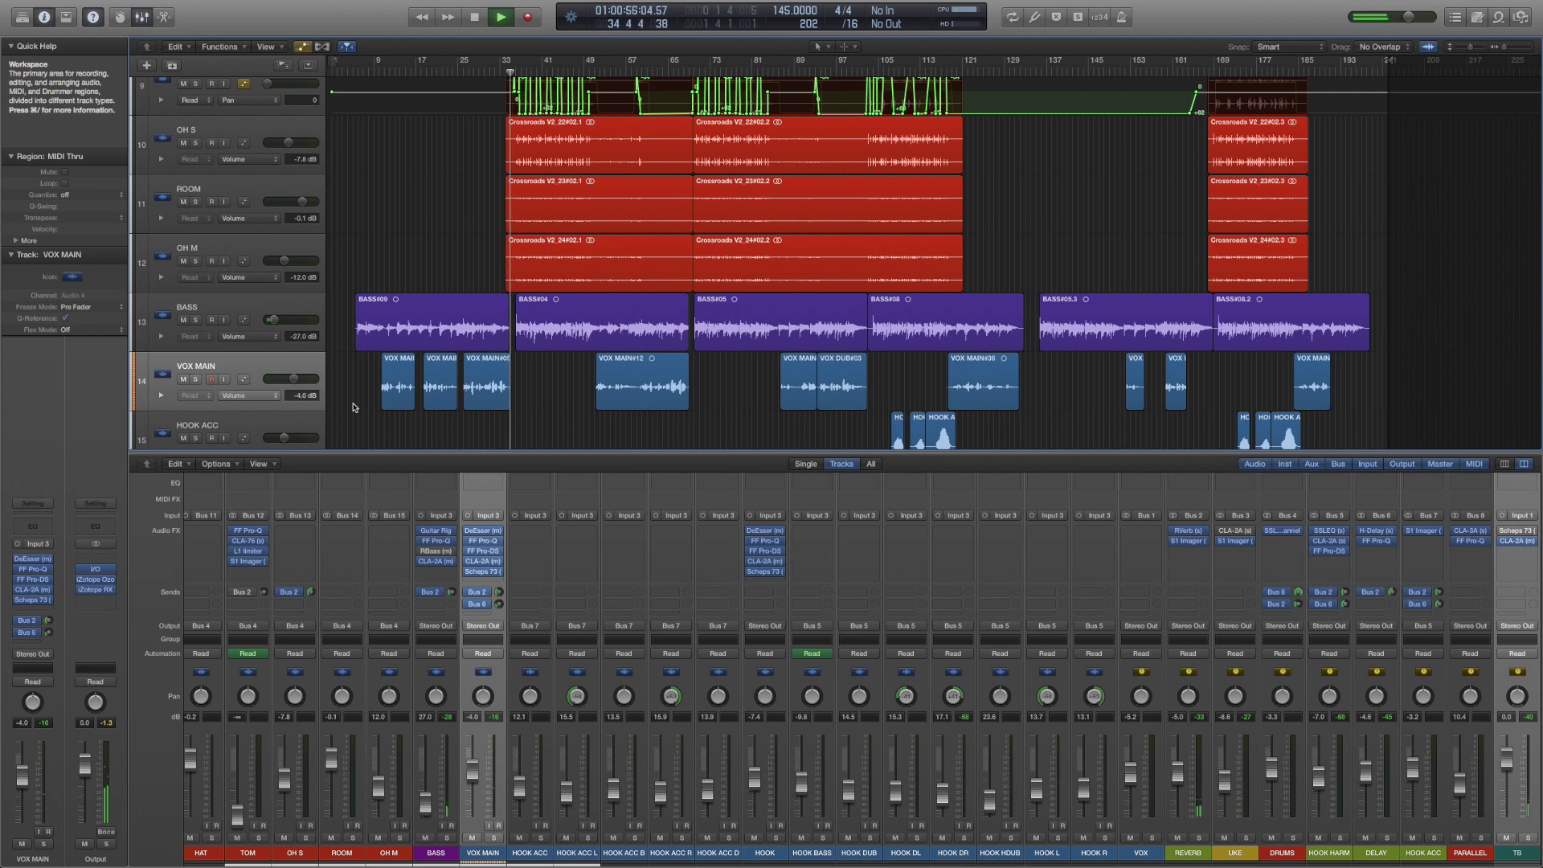
key(space)
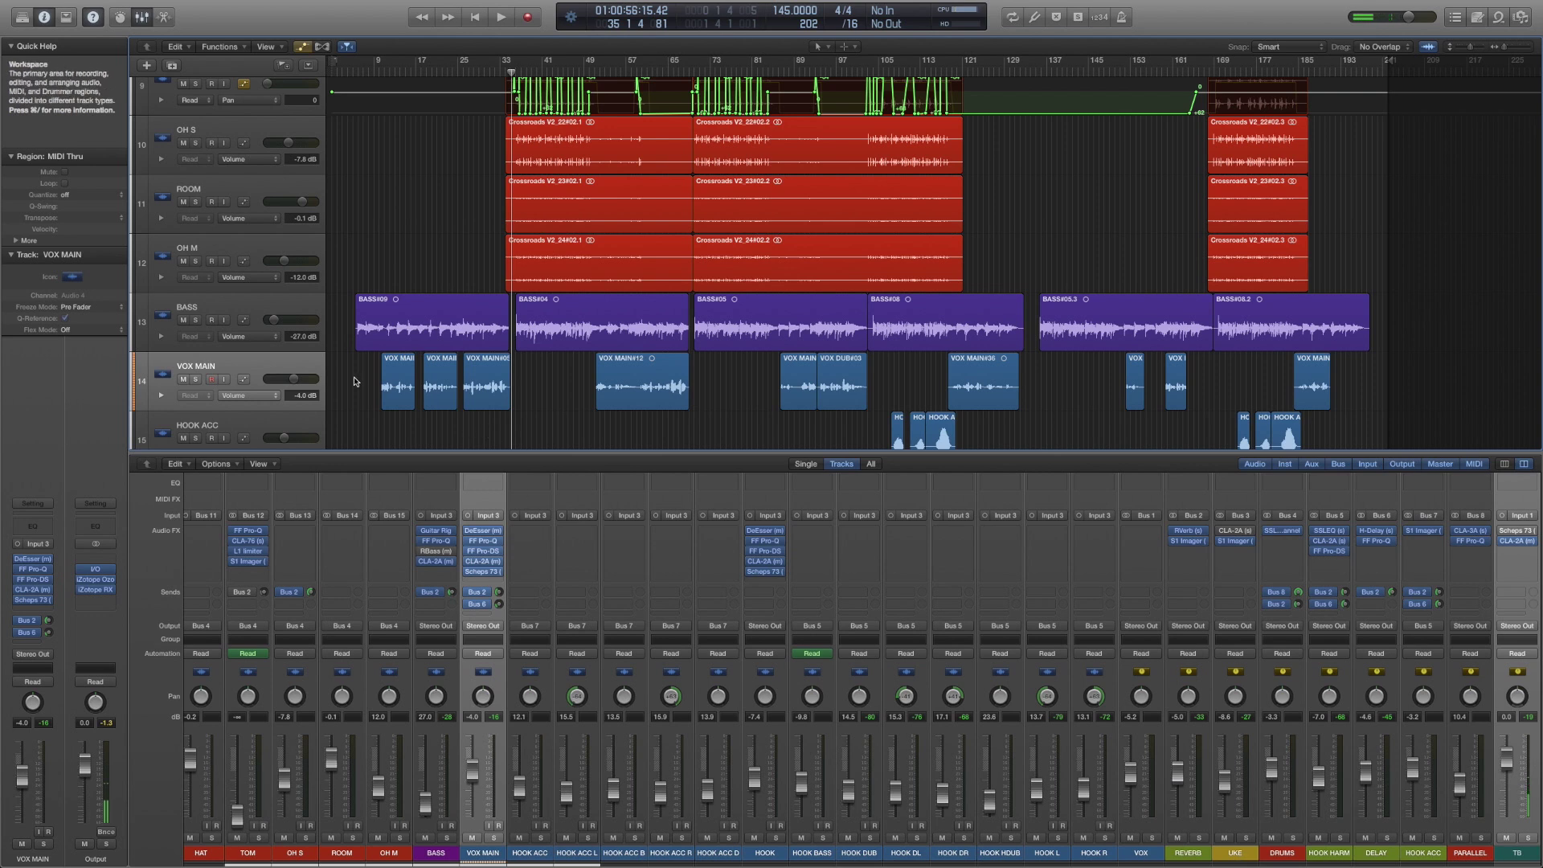
- Solo the VOX MAIN track and listen to its processed vocal from about bar 9 to bar 17
scroll(356, 382, up, 1)
scroll(357, 383, down, 1)
scroll(450, 366, down, 2)
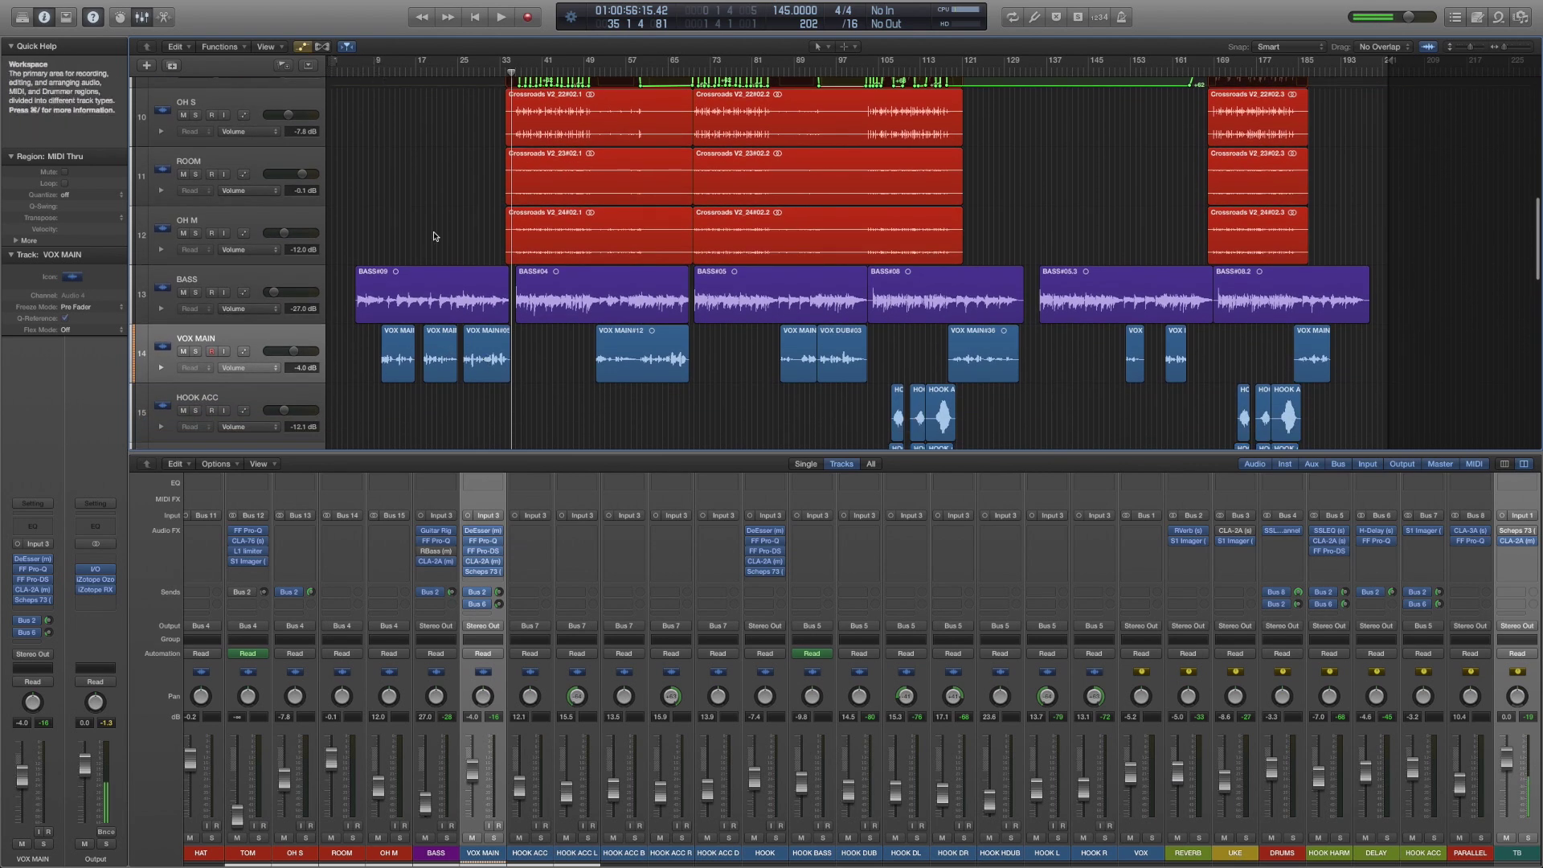
click(493, 838)
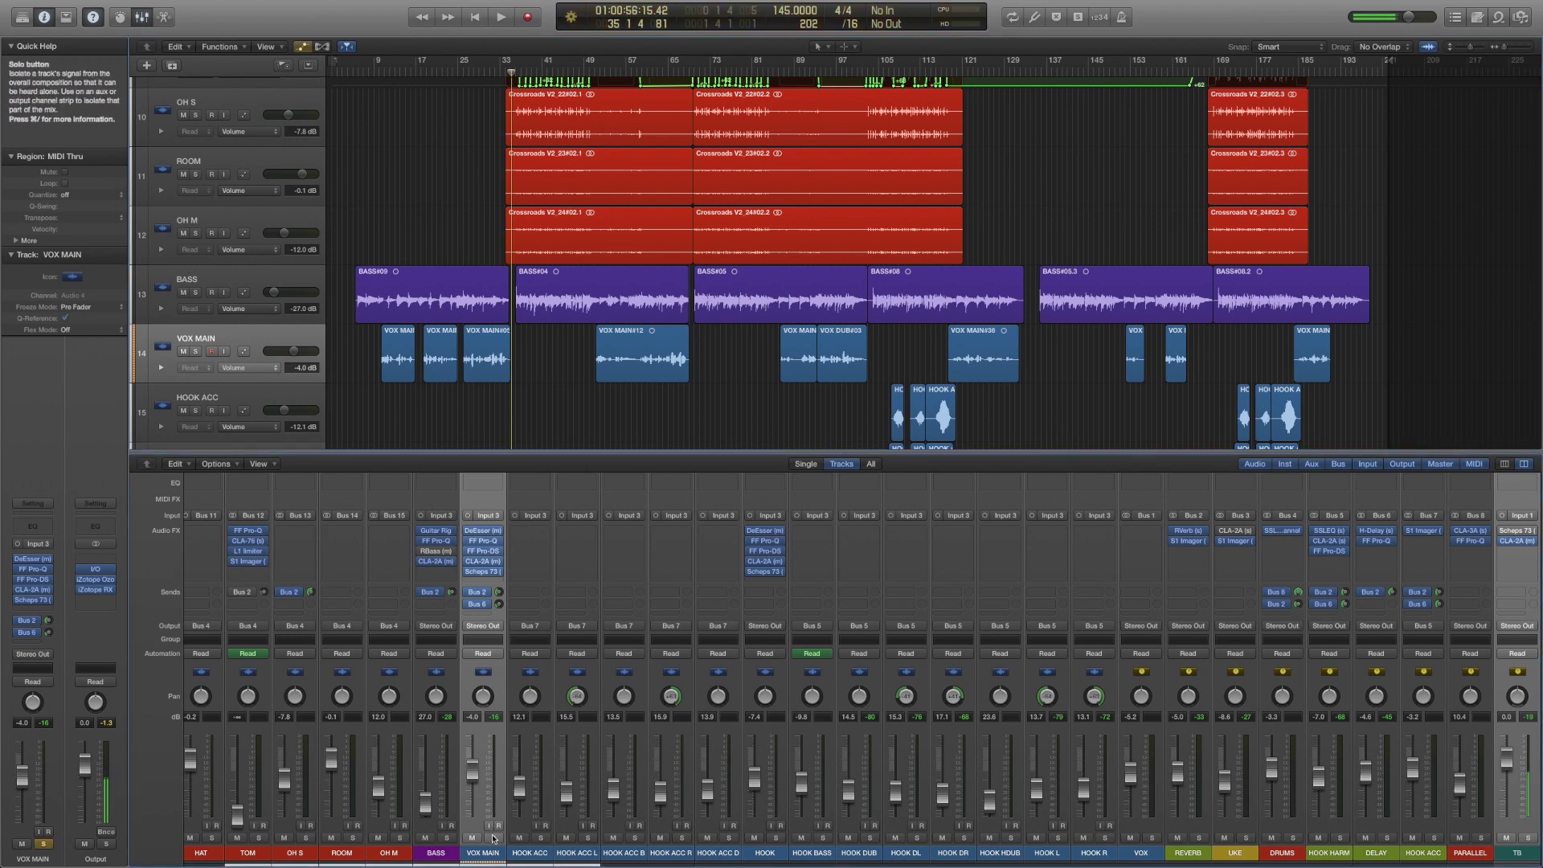
scroll(408, 376, down, 2)
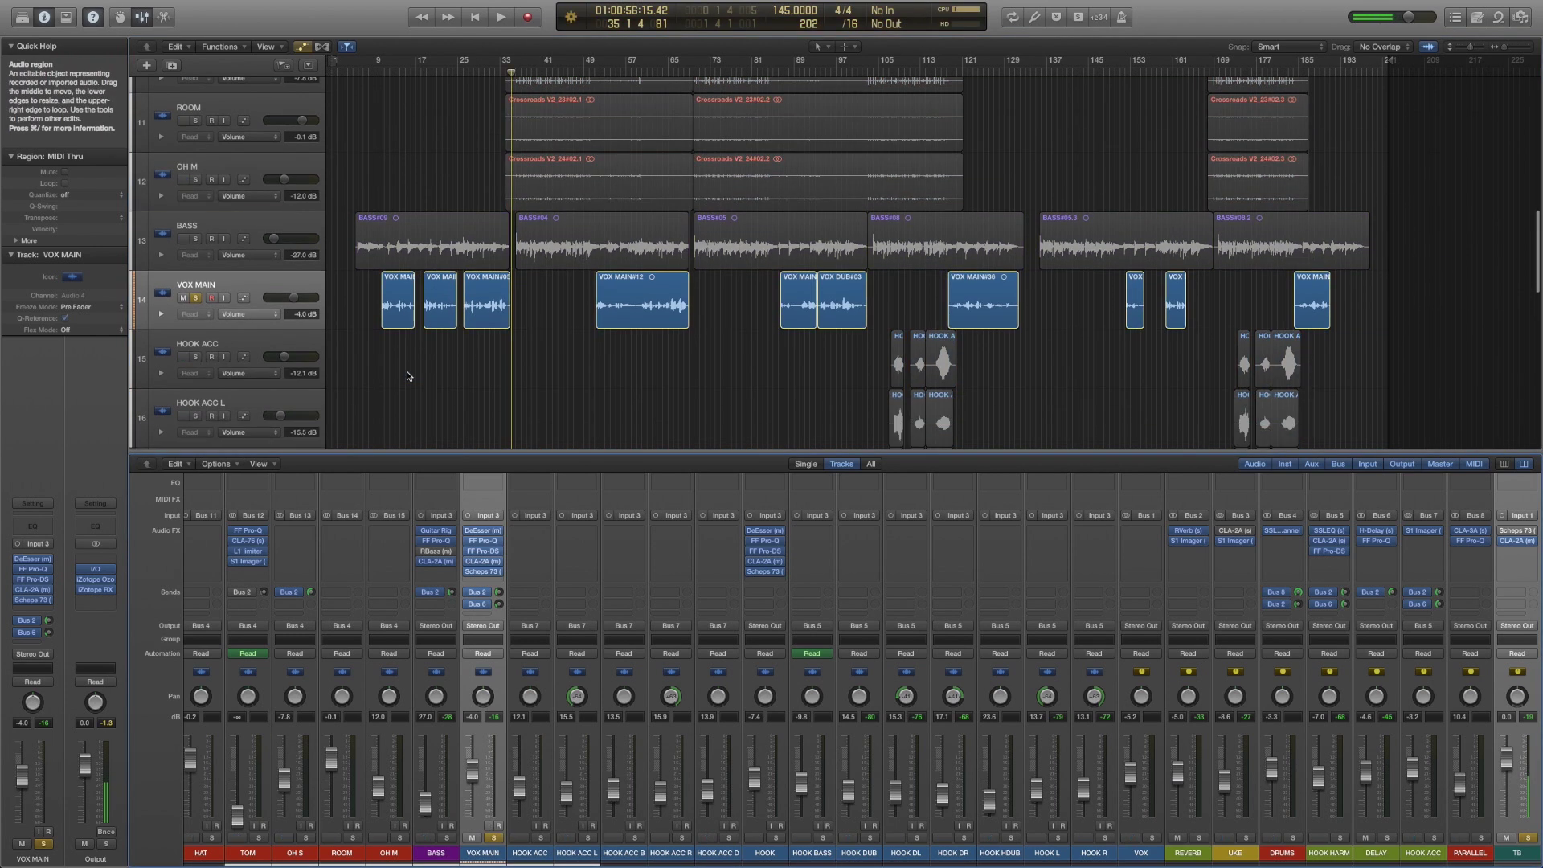
click(374, 72)
key(space)
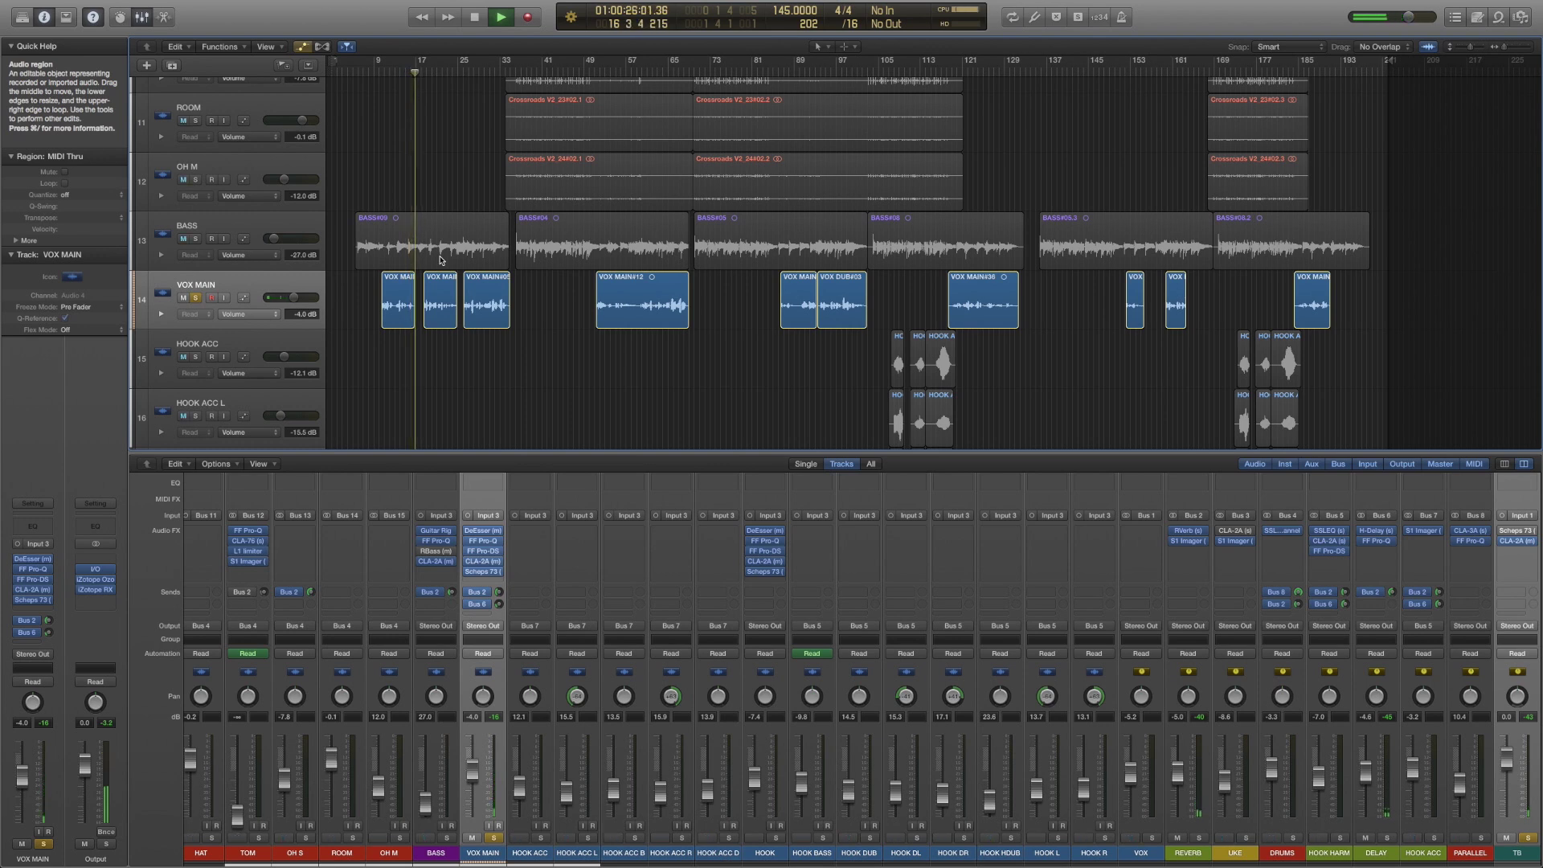
key(space)
- Bypass all VOX MAIN audio effects, from DeEsser to Scheps 73, along with its Bus 2 and Bus 6 sends
click(468, 541)
click(468, 552)
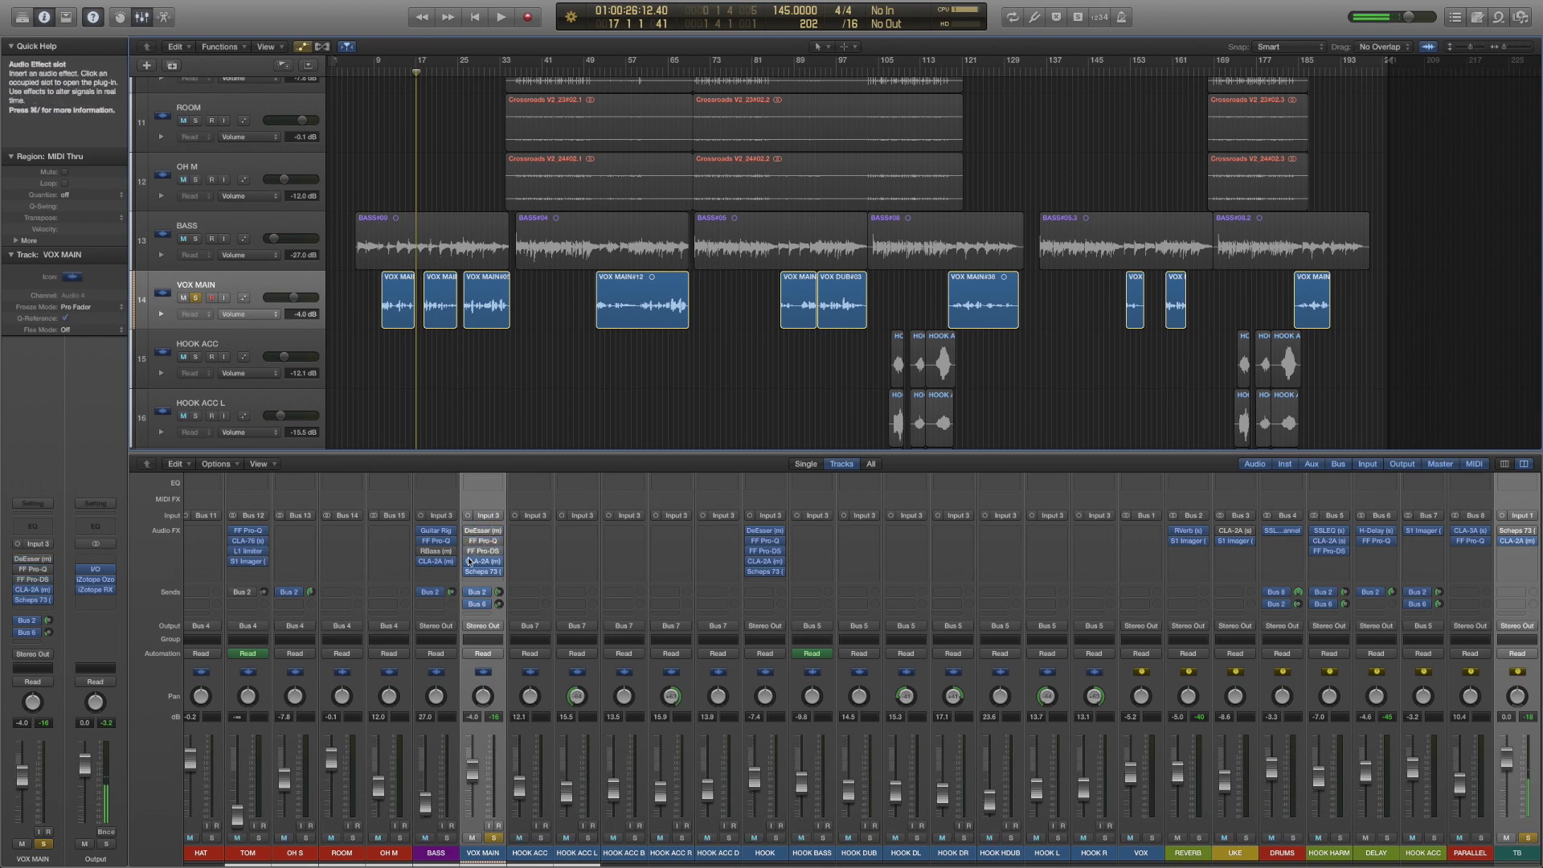
click(469, 561)
click(476, 604)
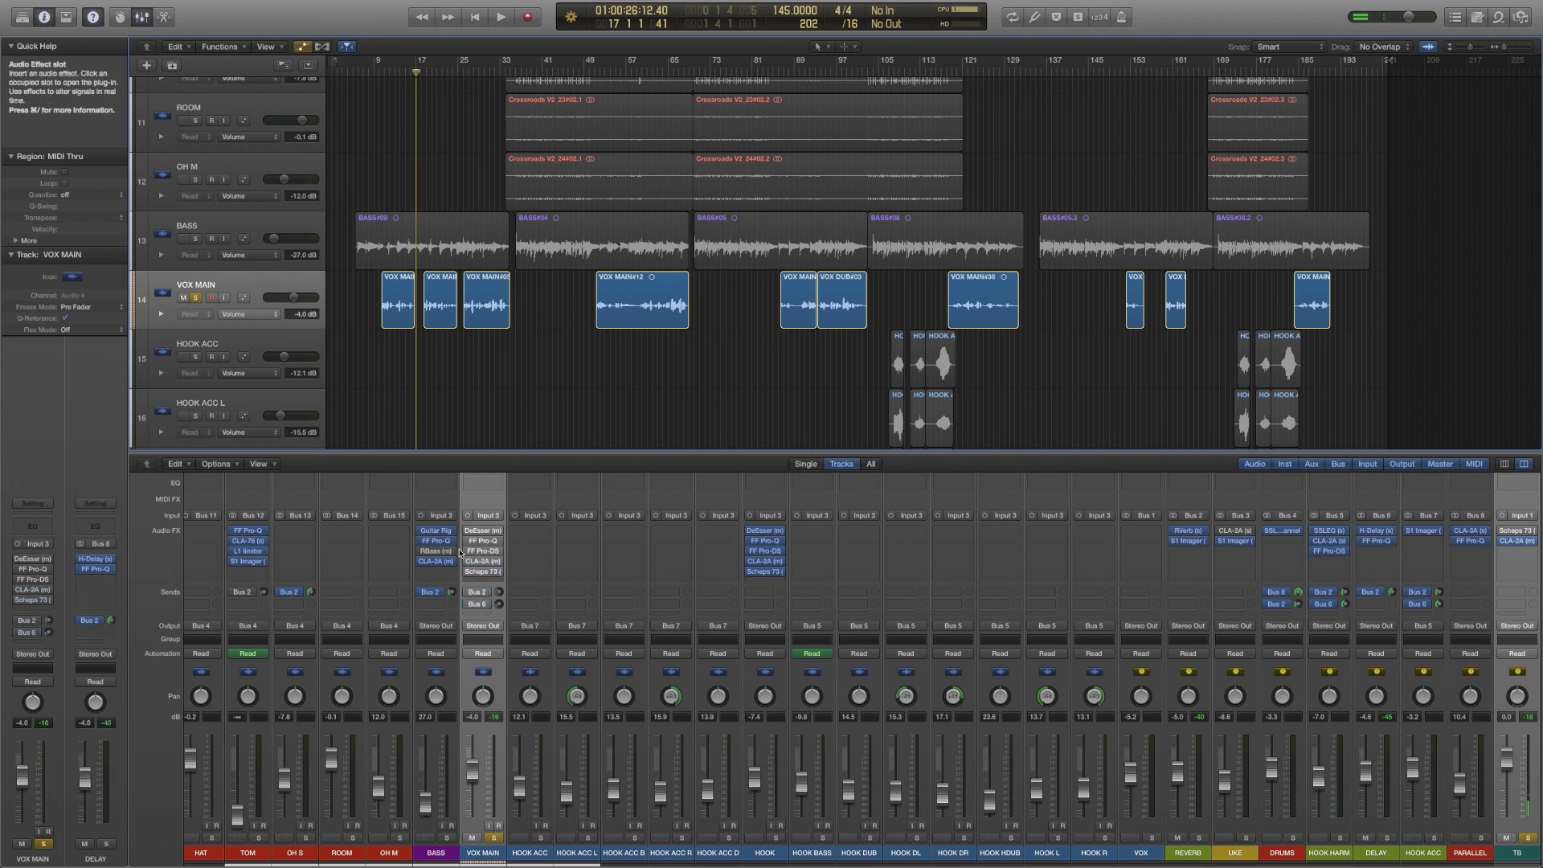
- Play the soloed, unprocessed VOX MAIN vocal from bar 10 to about bar 16
click(379, 72)
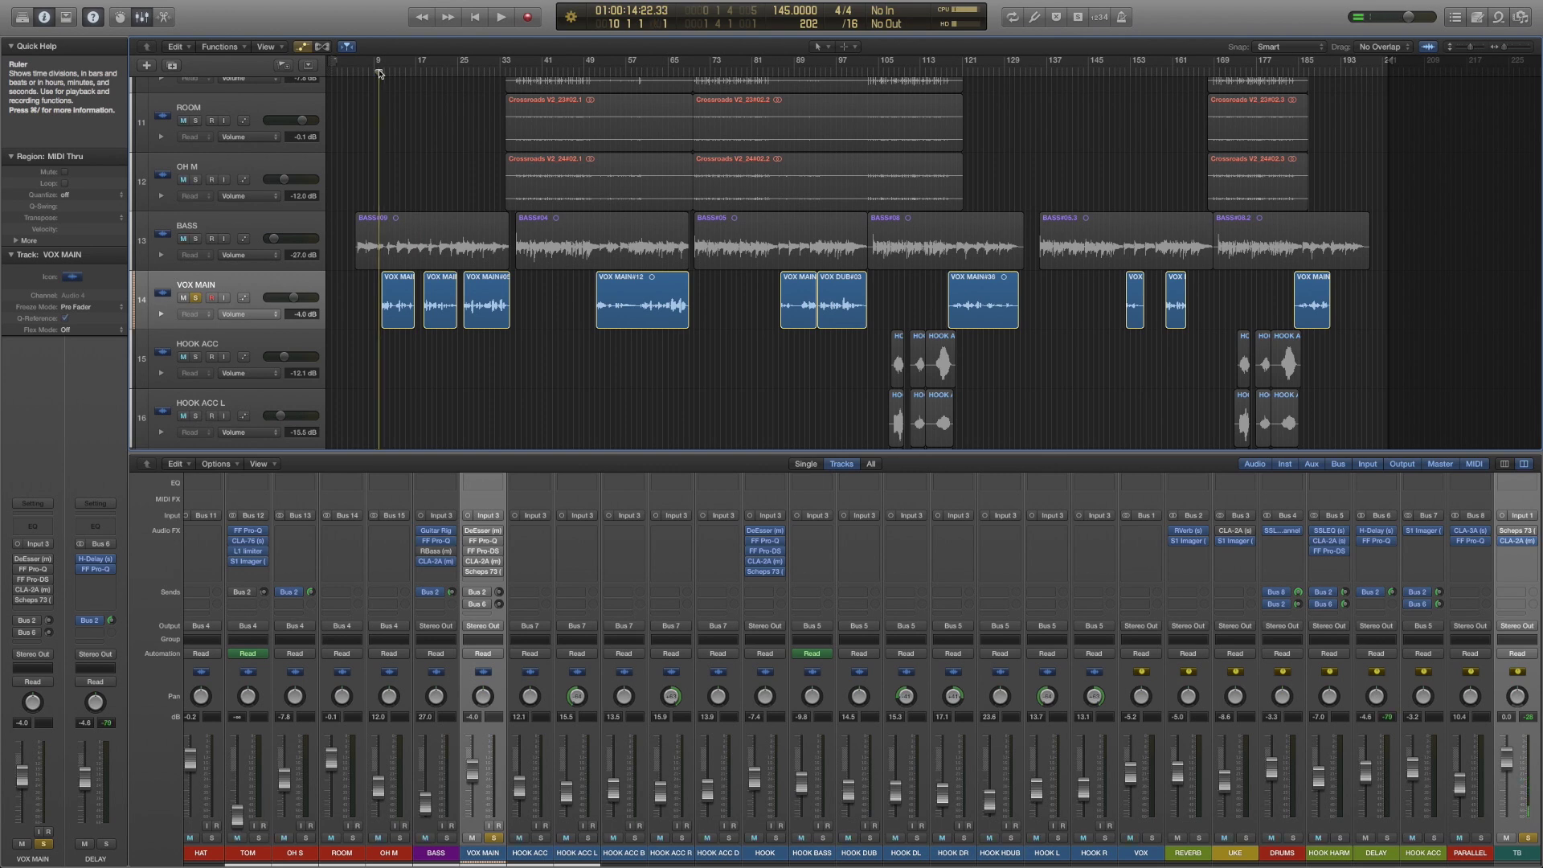
key(space)
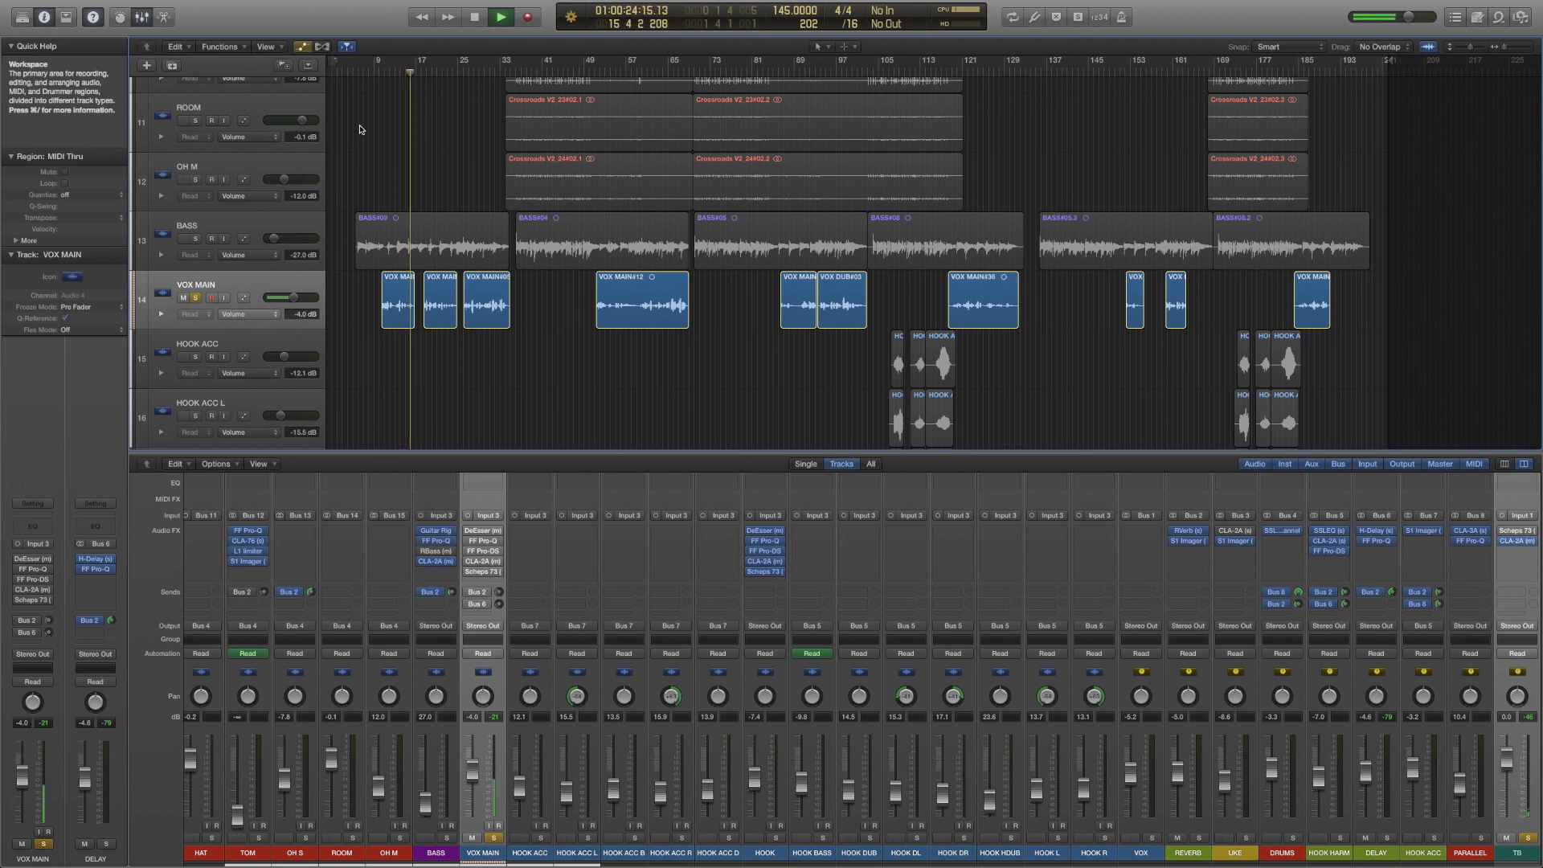
key(space)
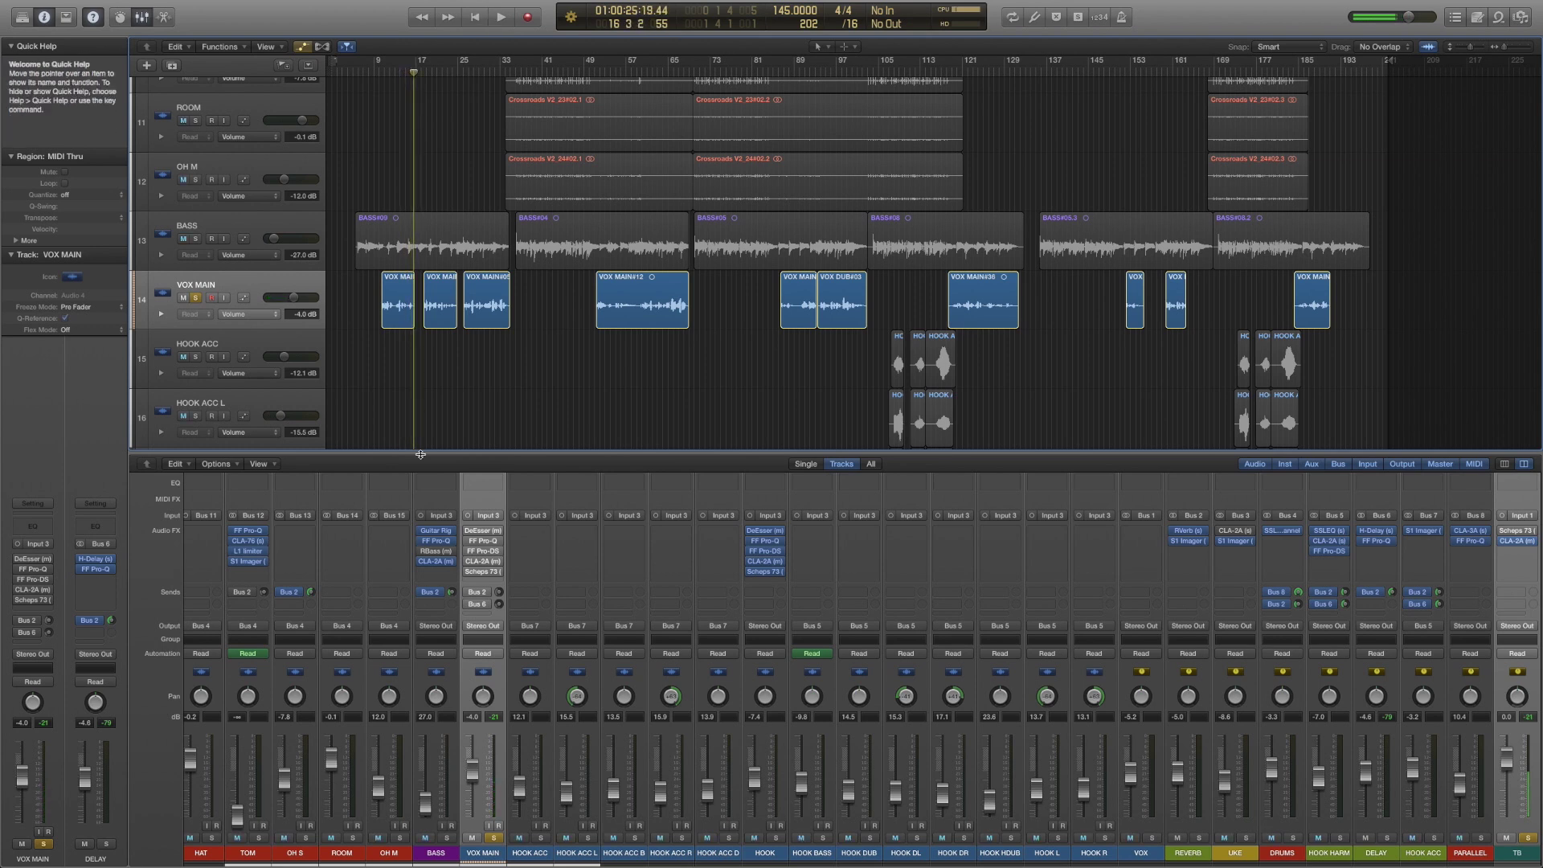
- Unsolo VOX MAIN and play the dry vocal within the full mix from bar 10 to bar 17
click(493, 838)
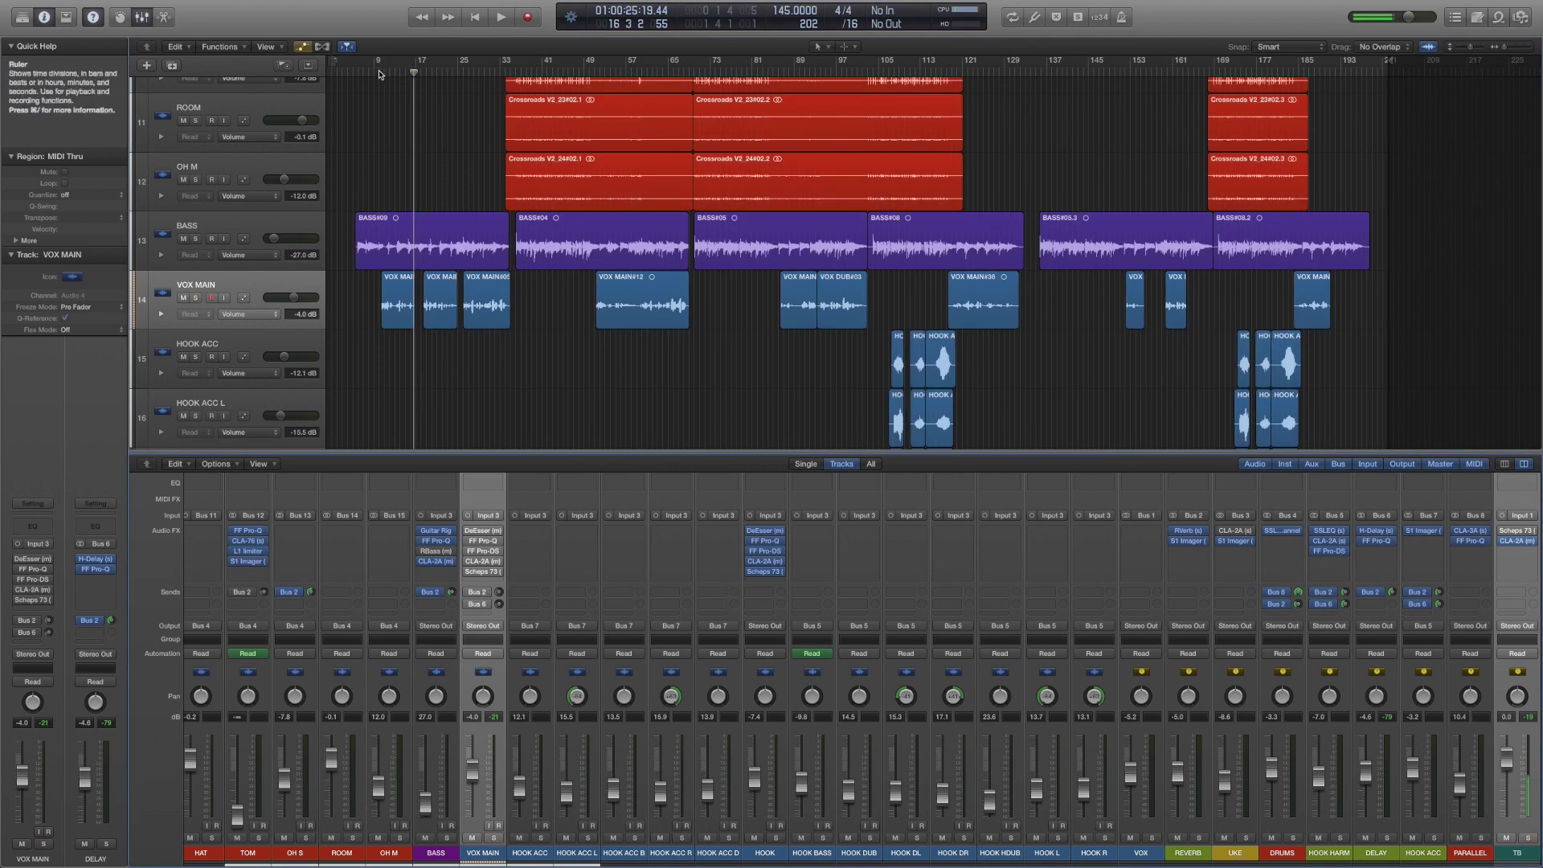
click(378, 74)
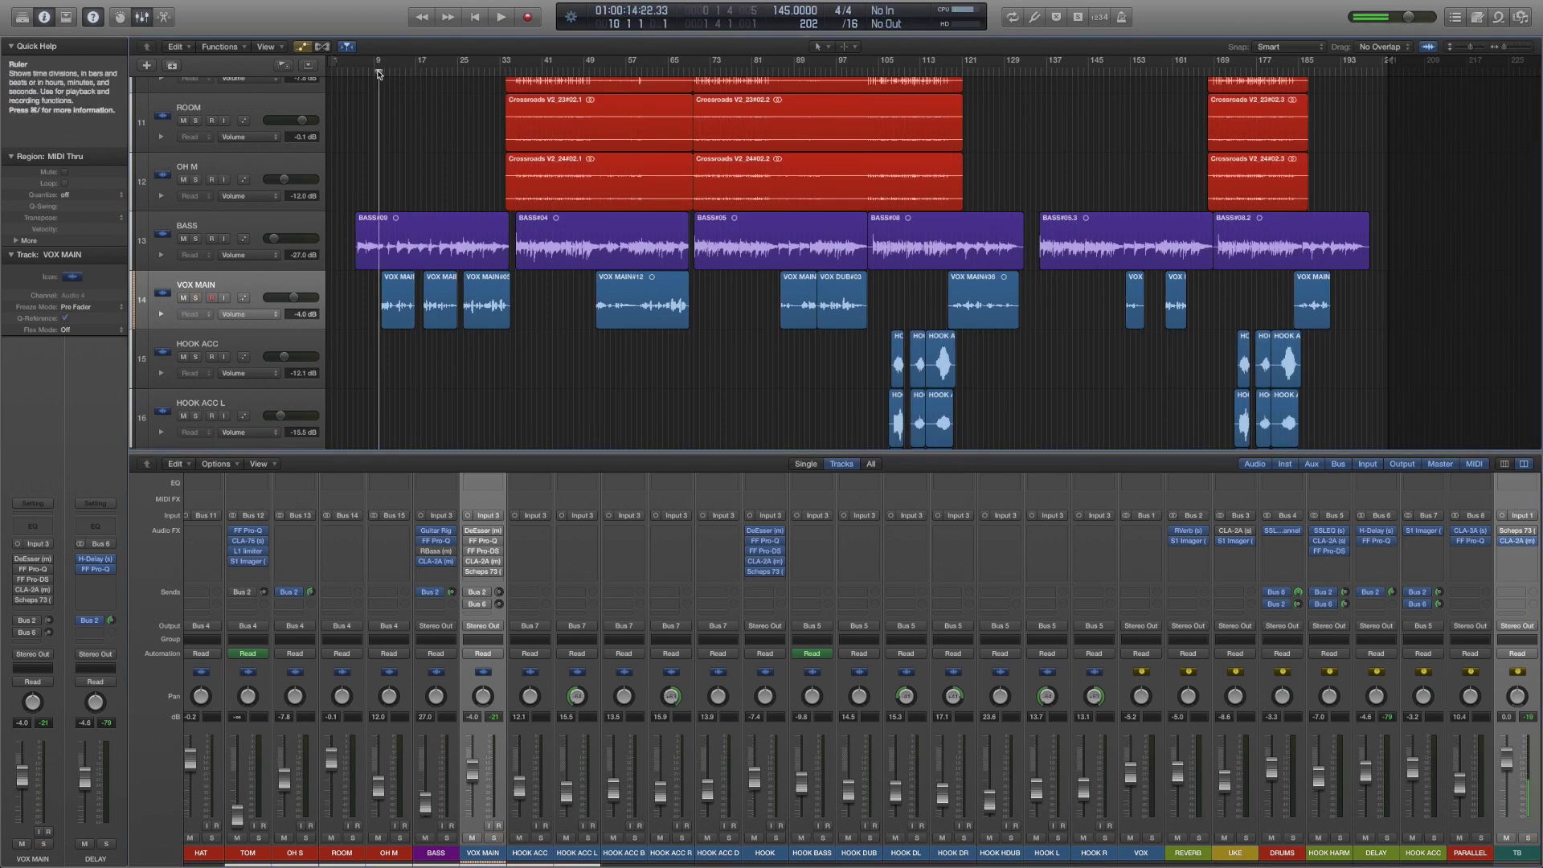
key(space)
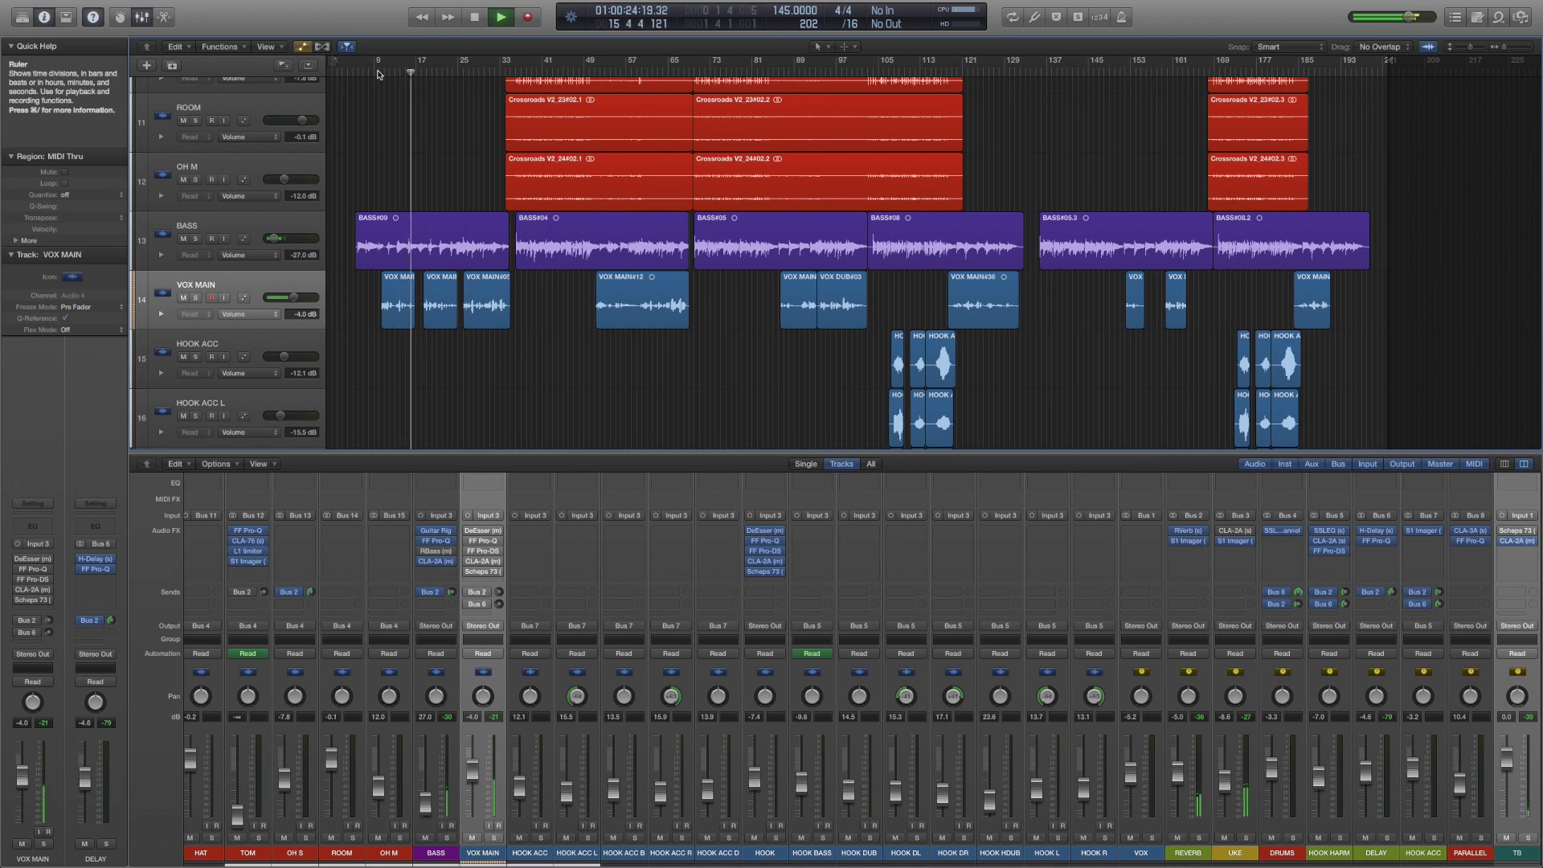
key(space)
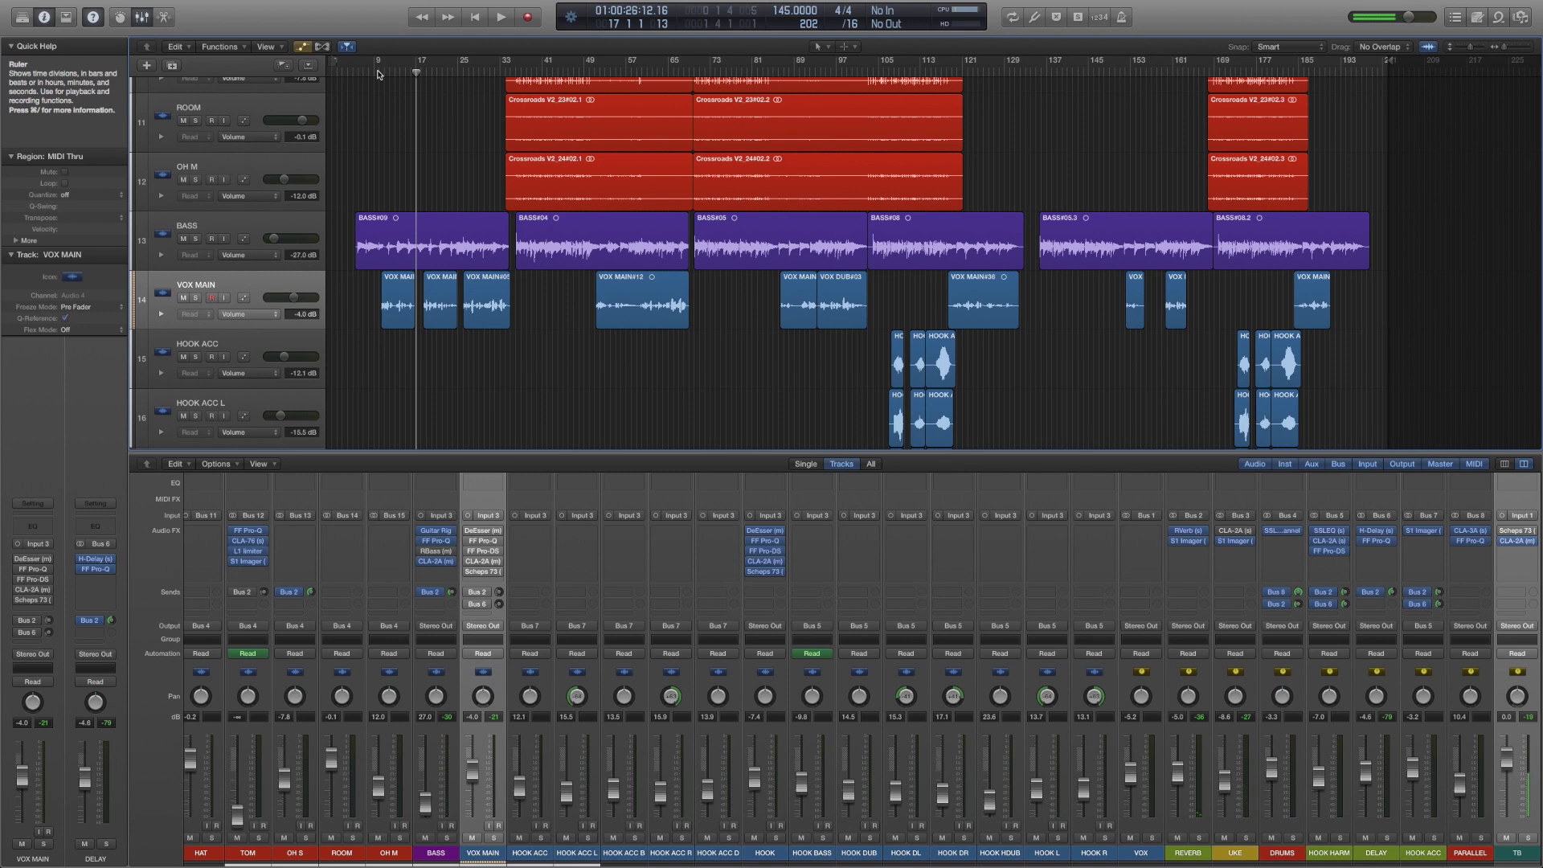
- Solo VOX MAIN again and re-enable its DeEsser, keeping the plug-in window open beside the channel strip
click(377, 74)
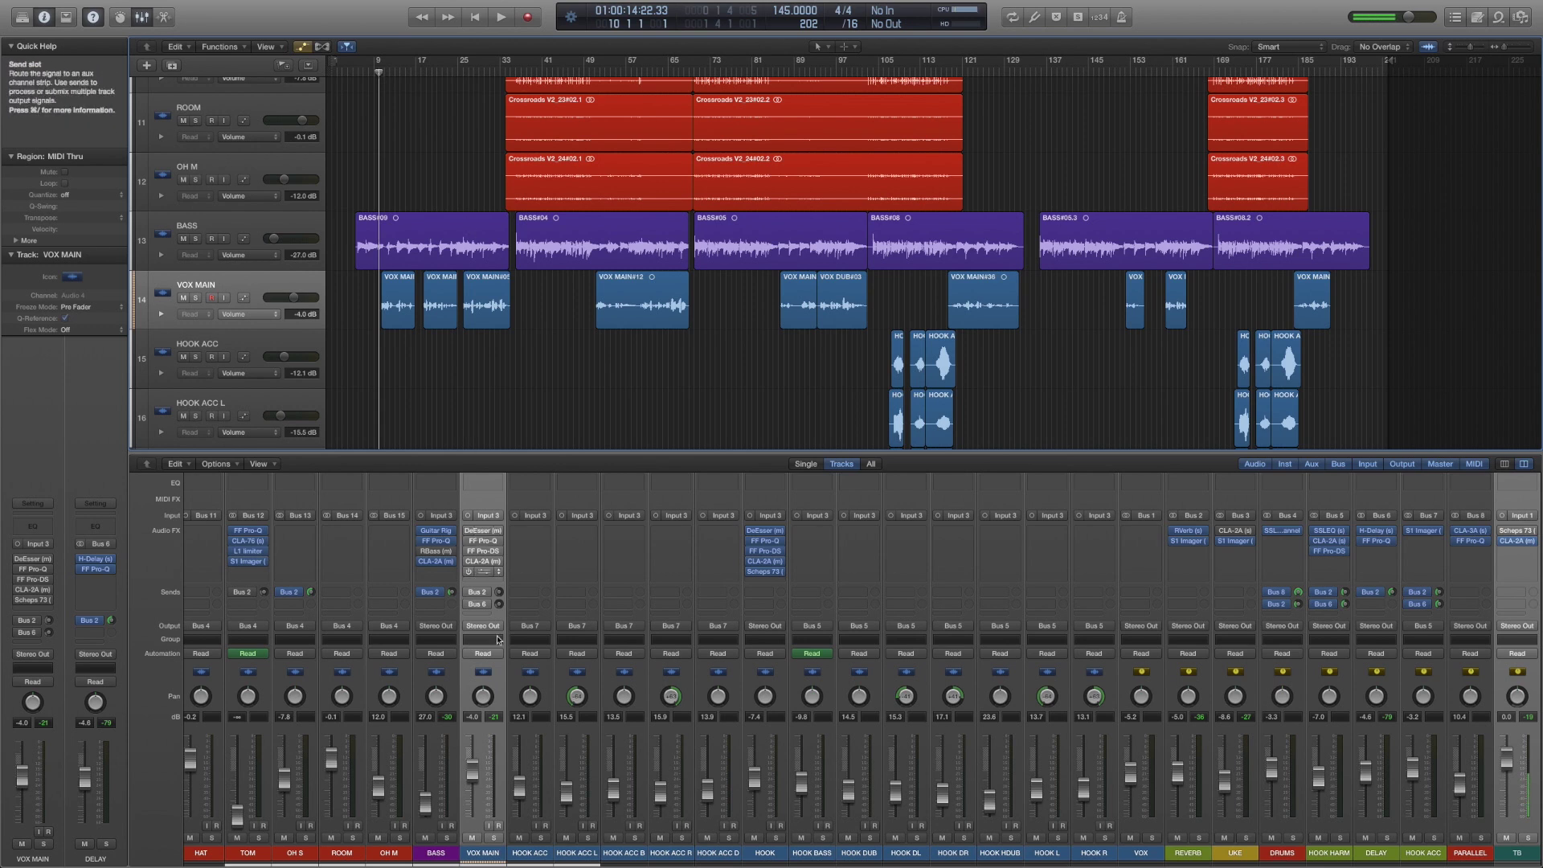
click(494, 837)
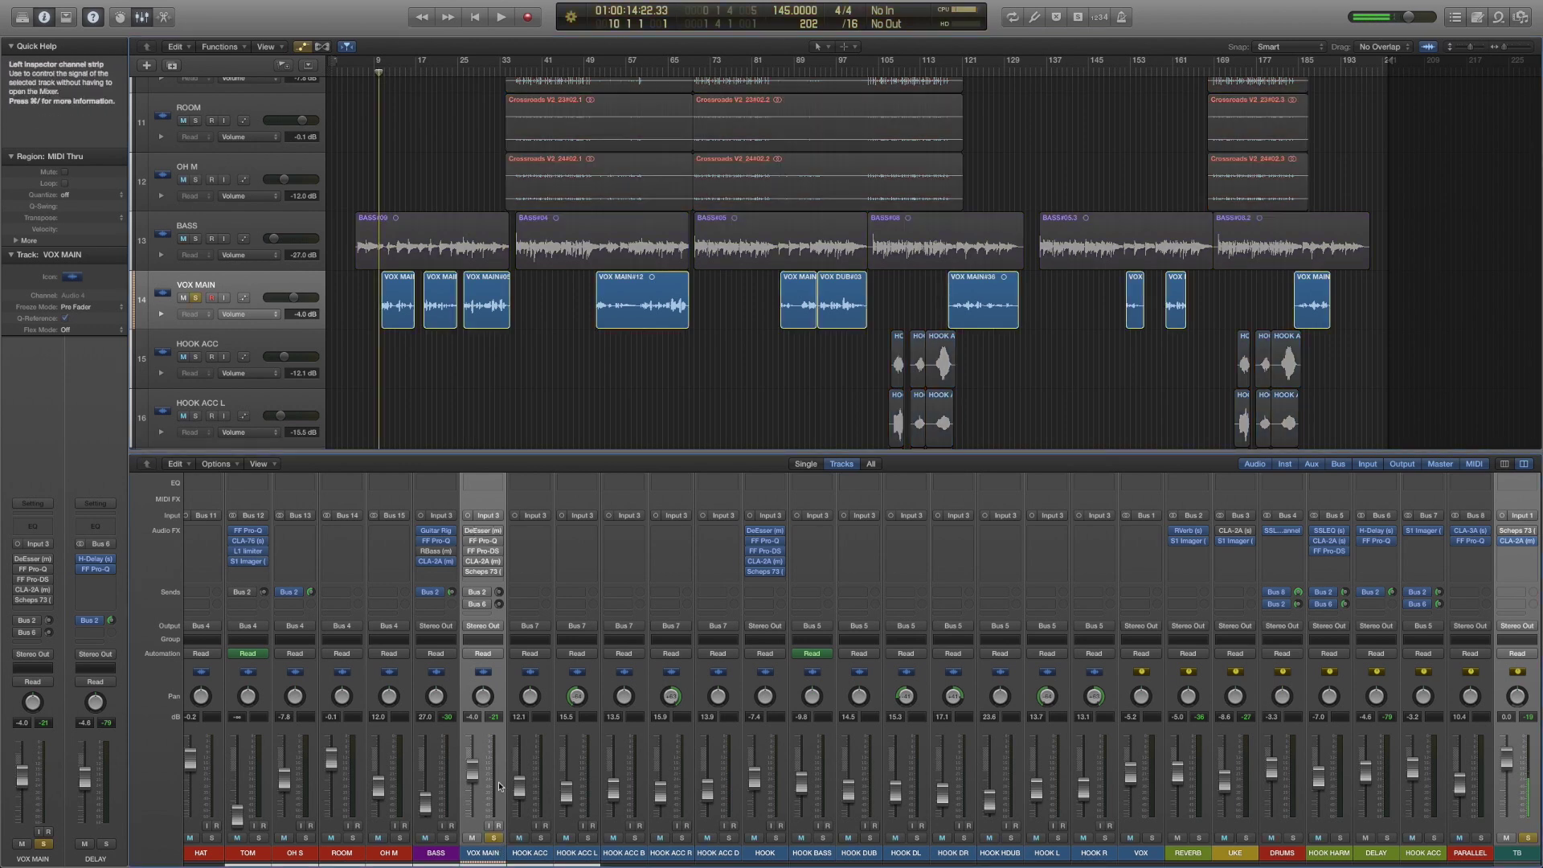
click(485, 532)
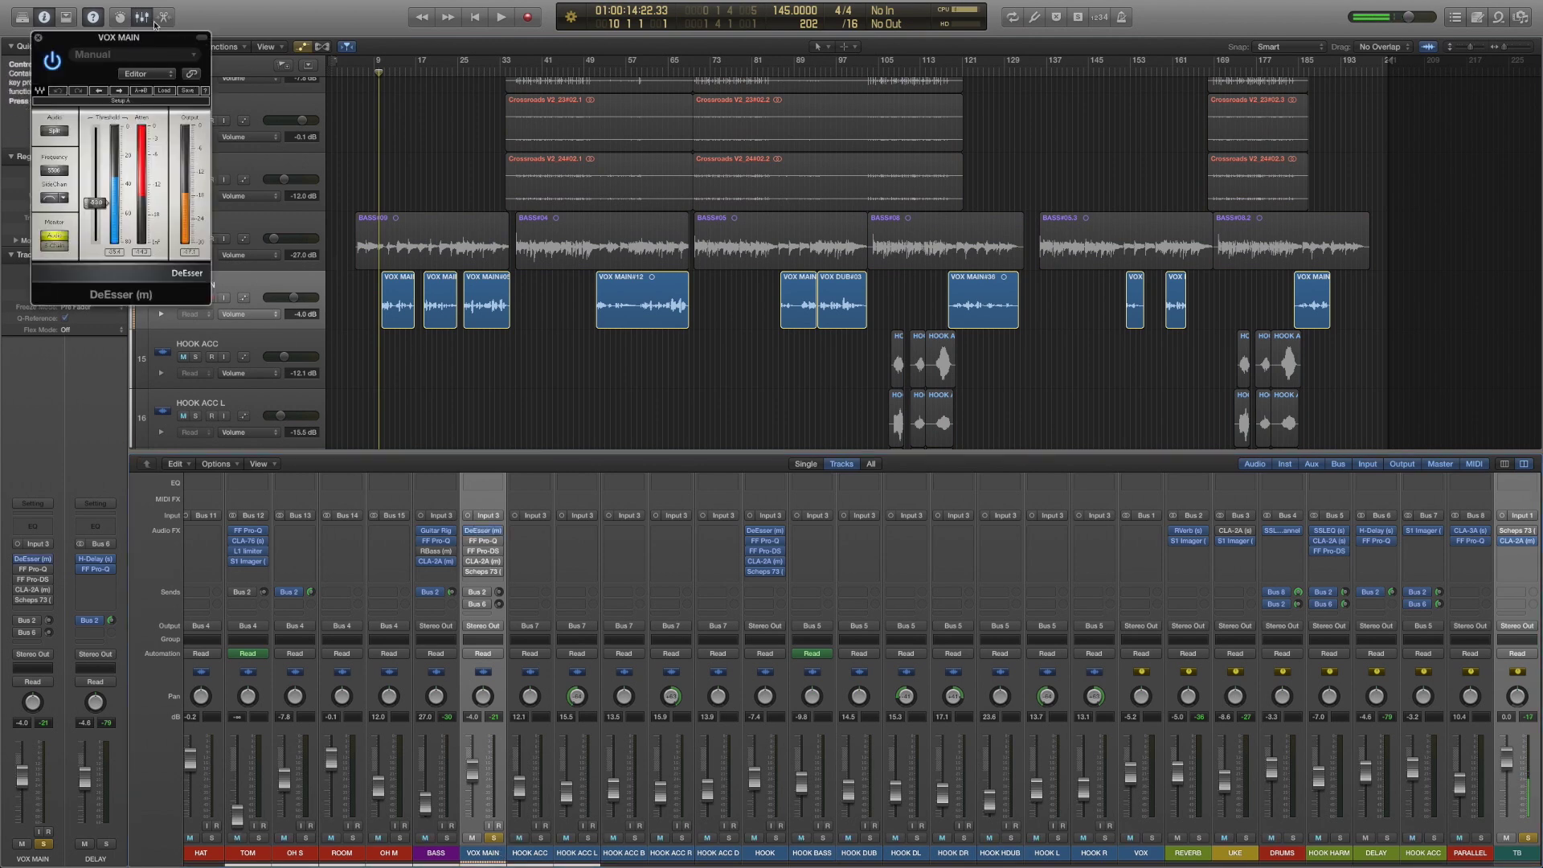
drag(147, 42, 292, 309)
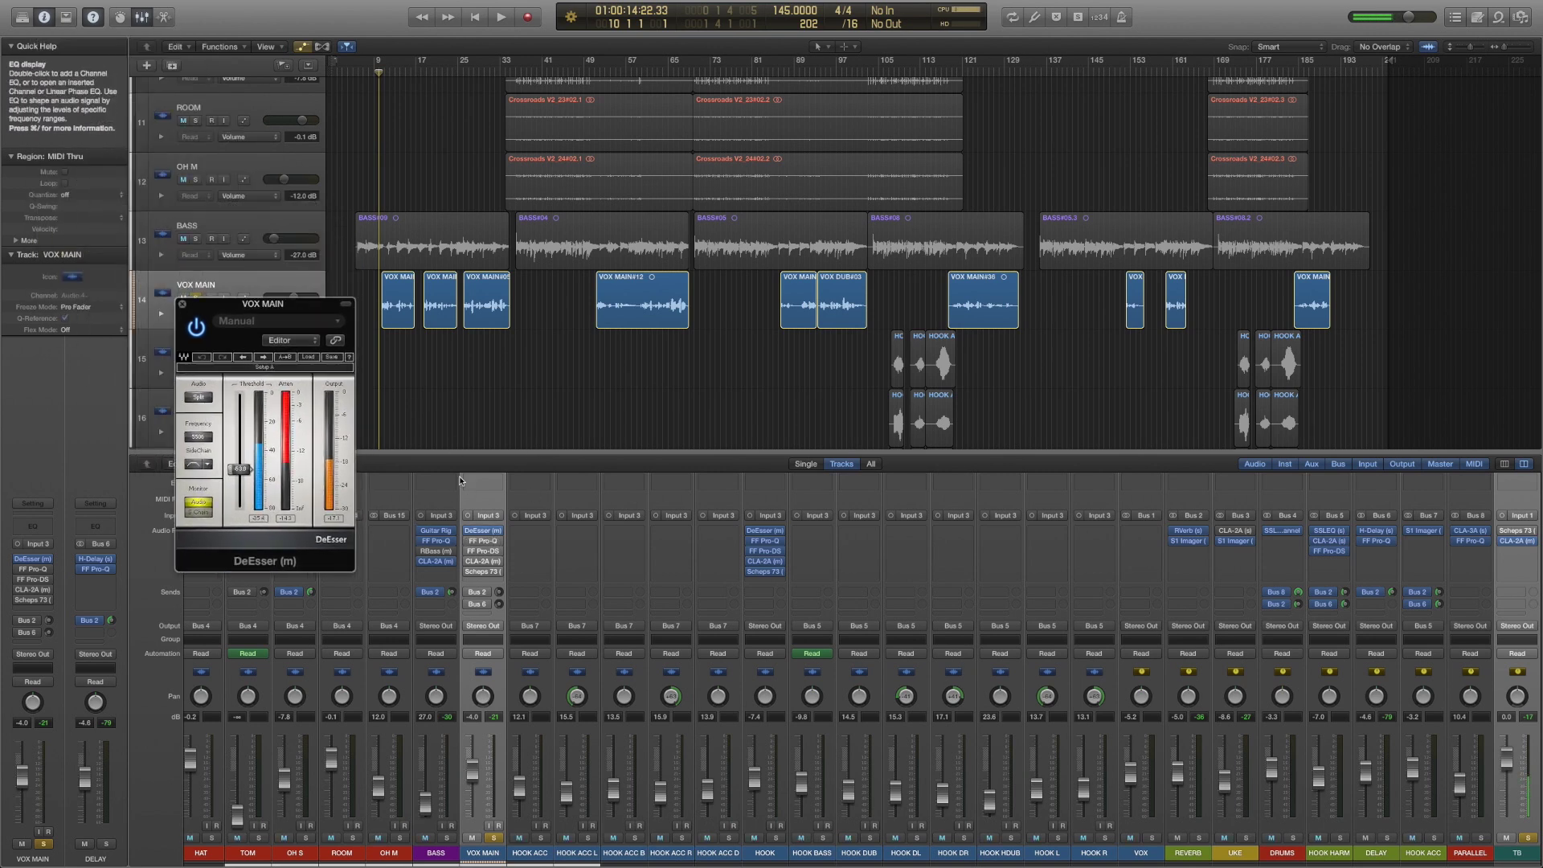
drag(251, 311, 269, 267)
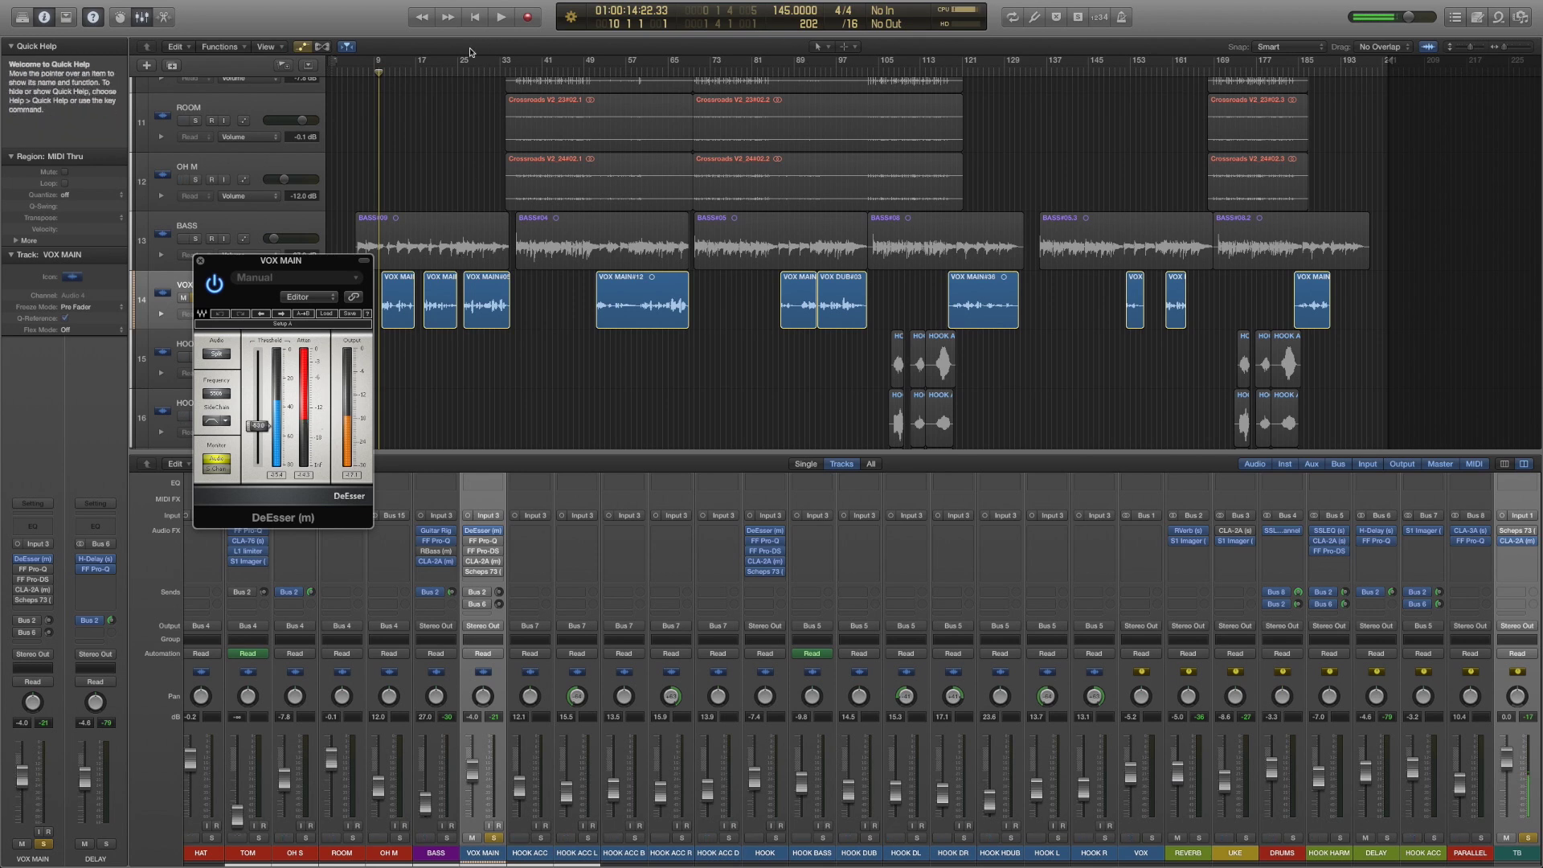
- Play the soloed vocal through the DeEsser from bar 26 to about bar 28, and close the plug-in window
click(464, 73)
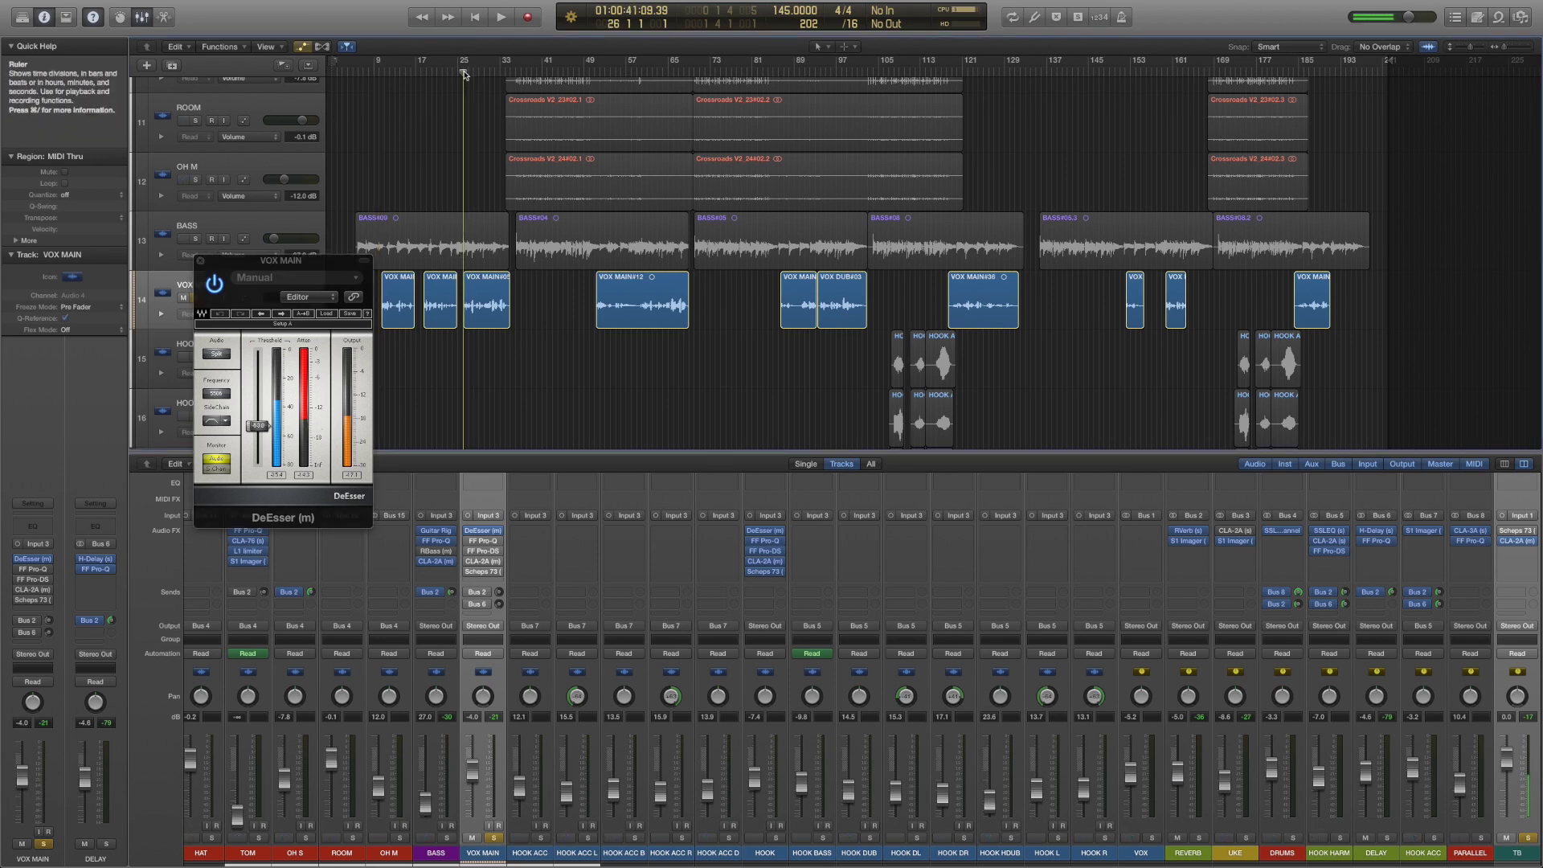
key(space)
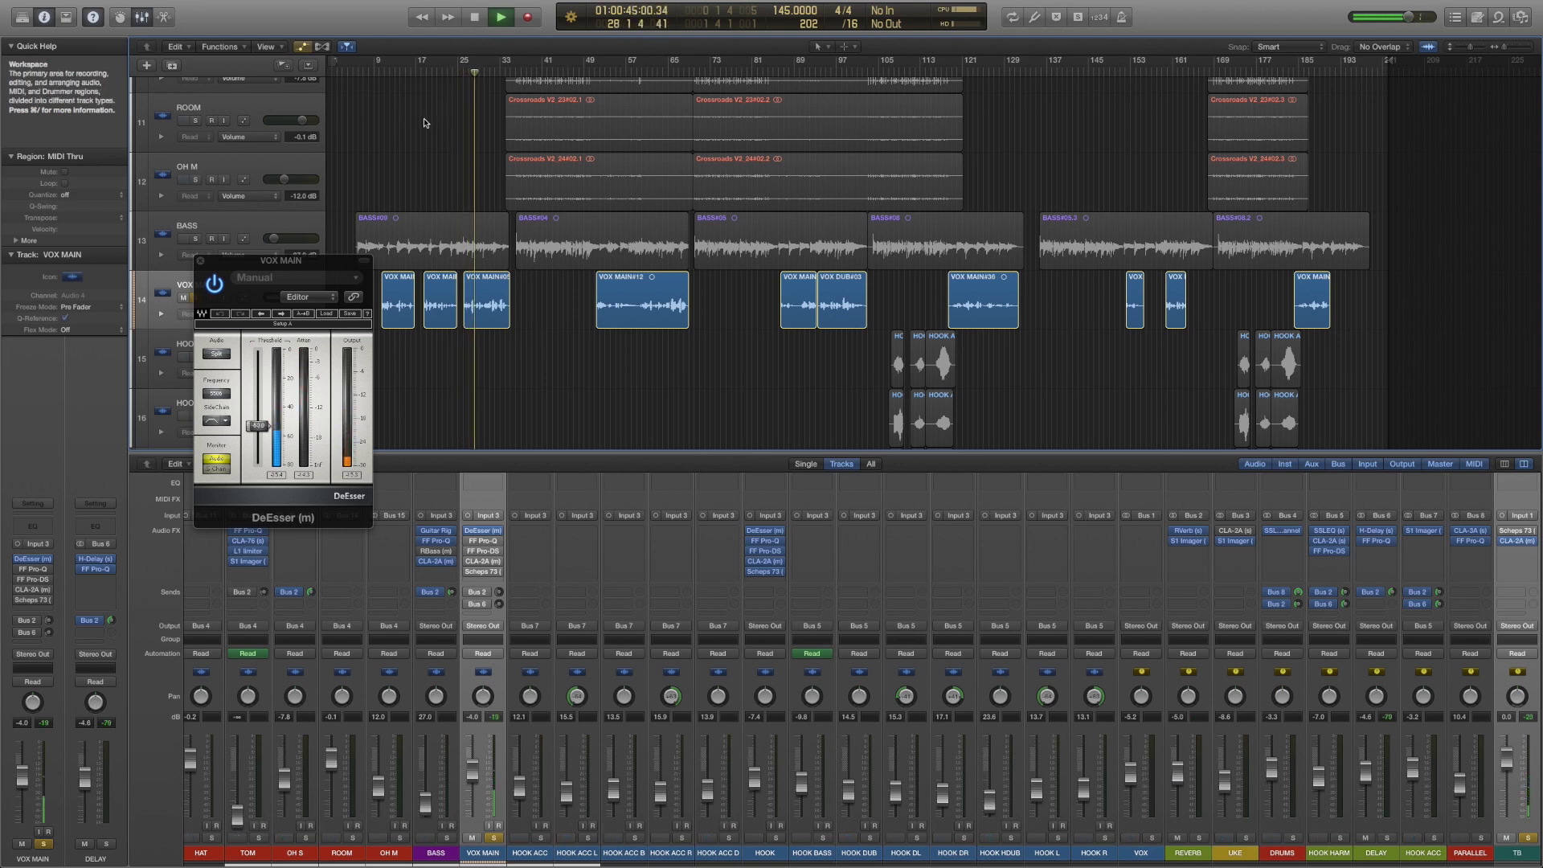
key(space)
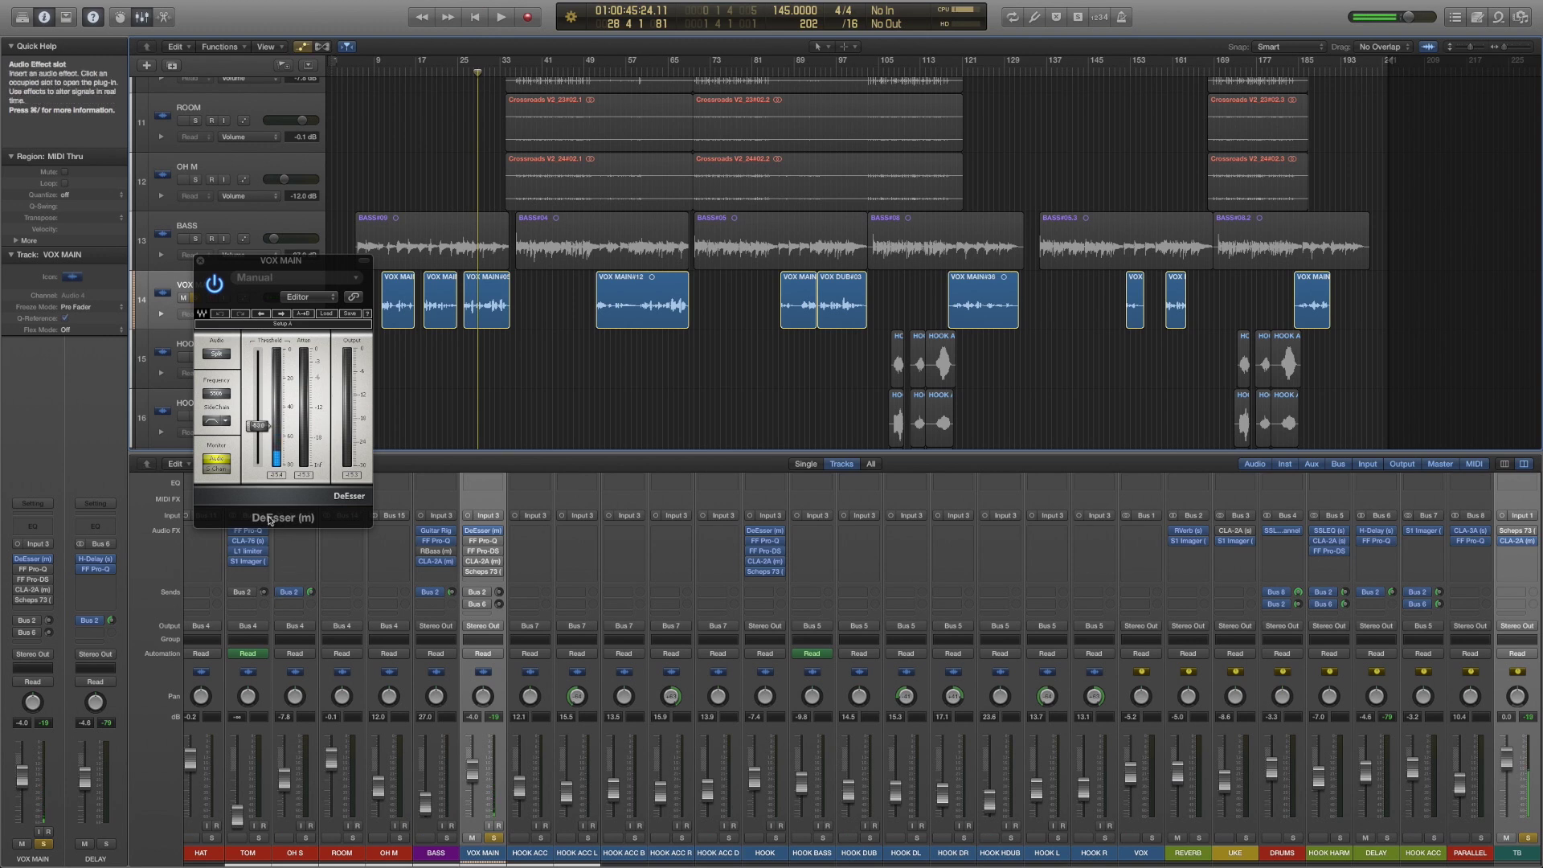
click(200, 262)
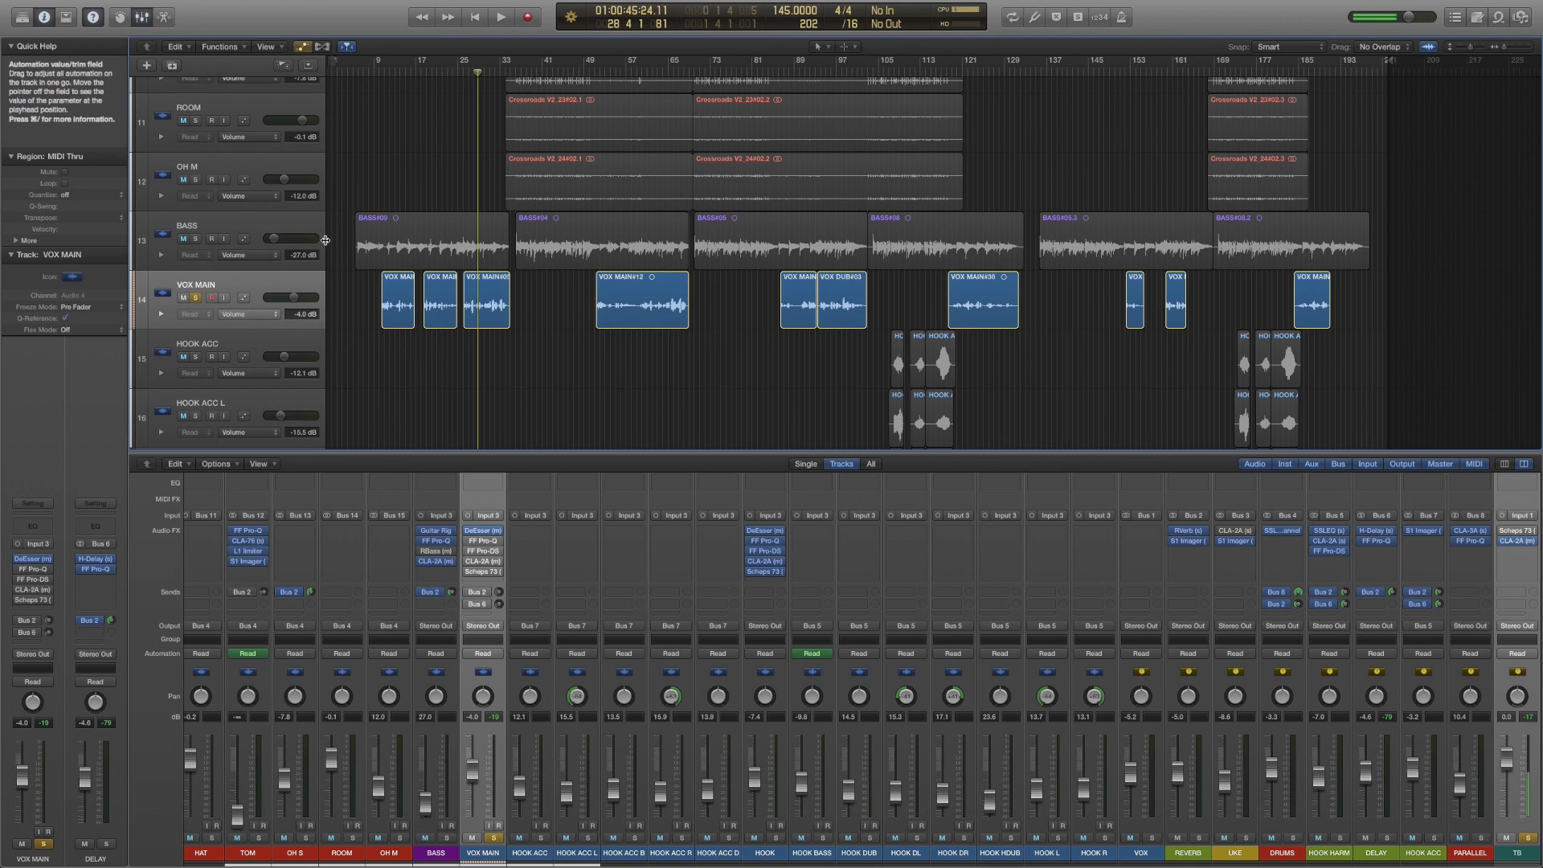
- Set the playhead to bar 9, re-enable FF Pro-Q on VOX MAIN and bring its window to mid-screen
click(377, 76)
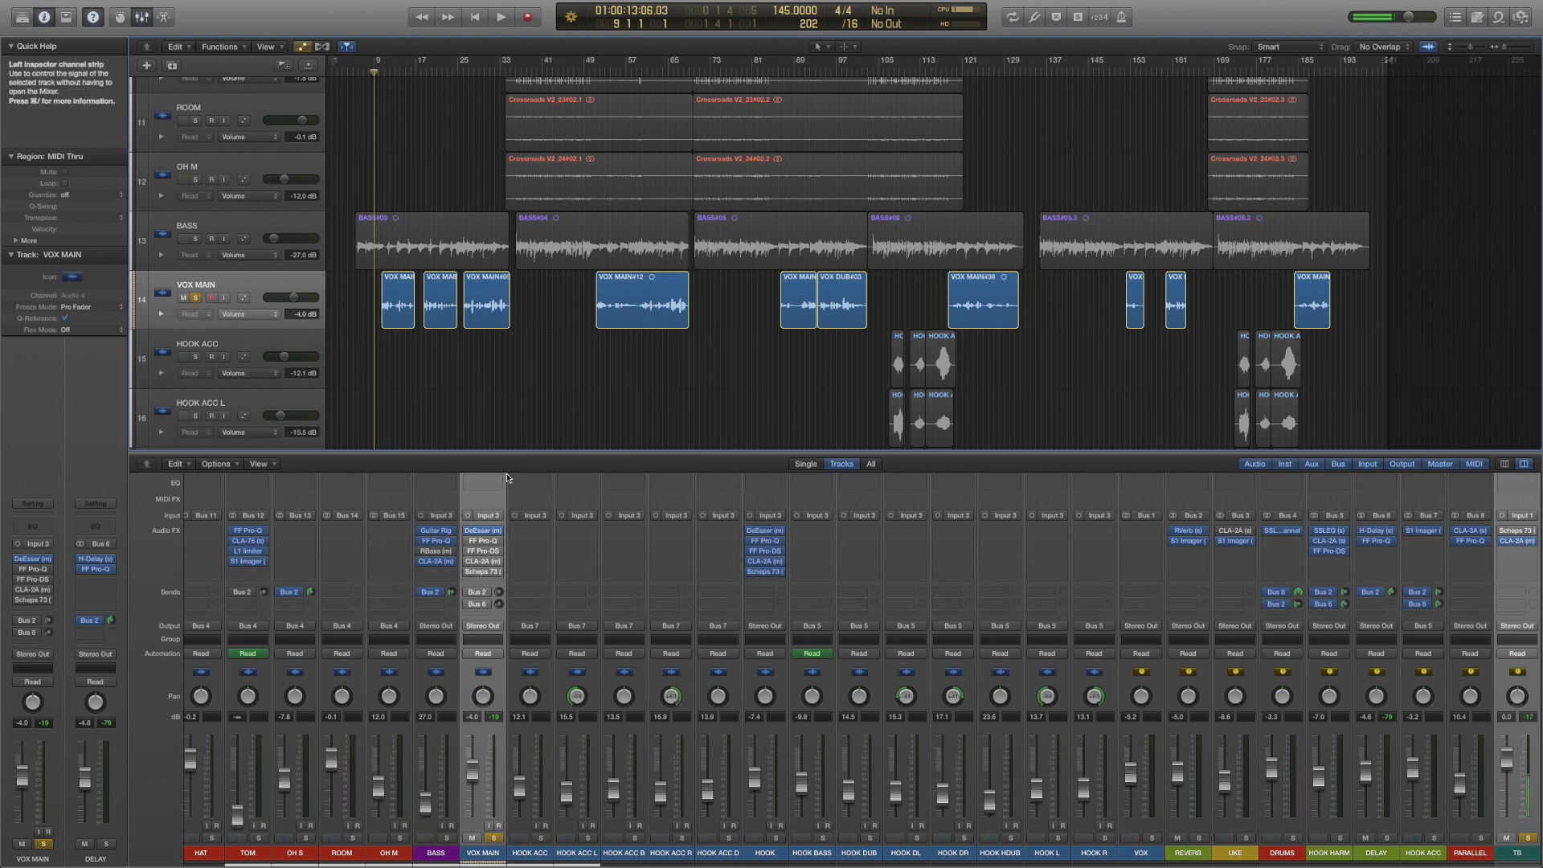
click(483, 550)
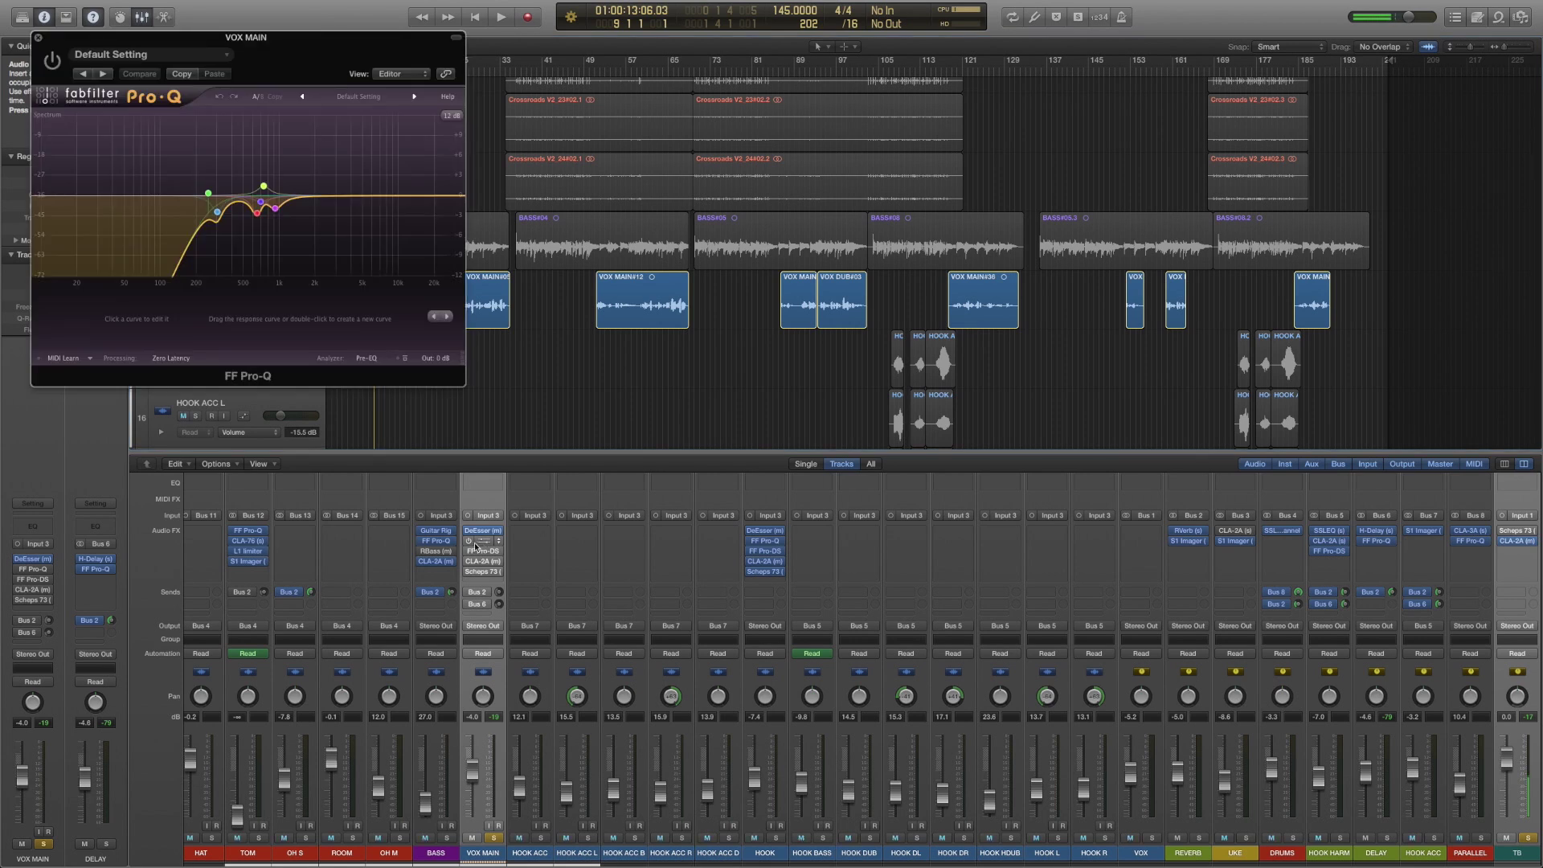
drag(245, 50, 799, 212)
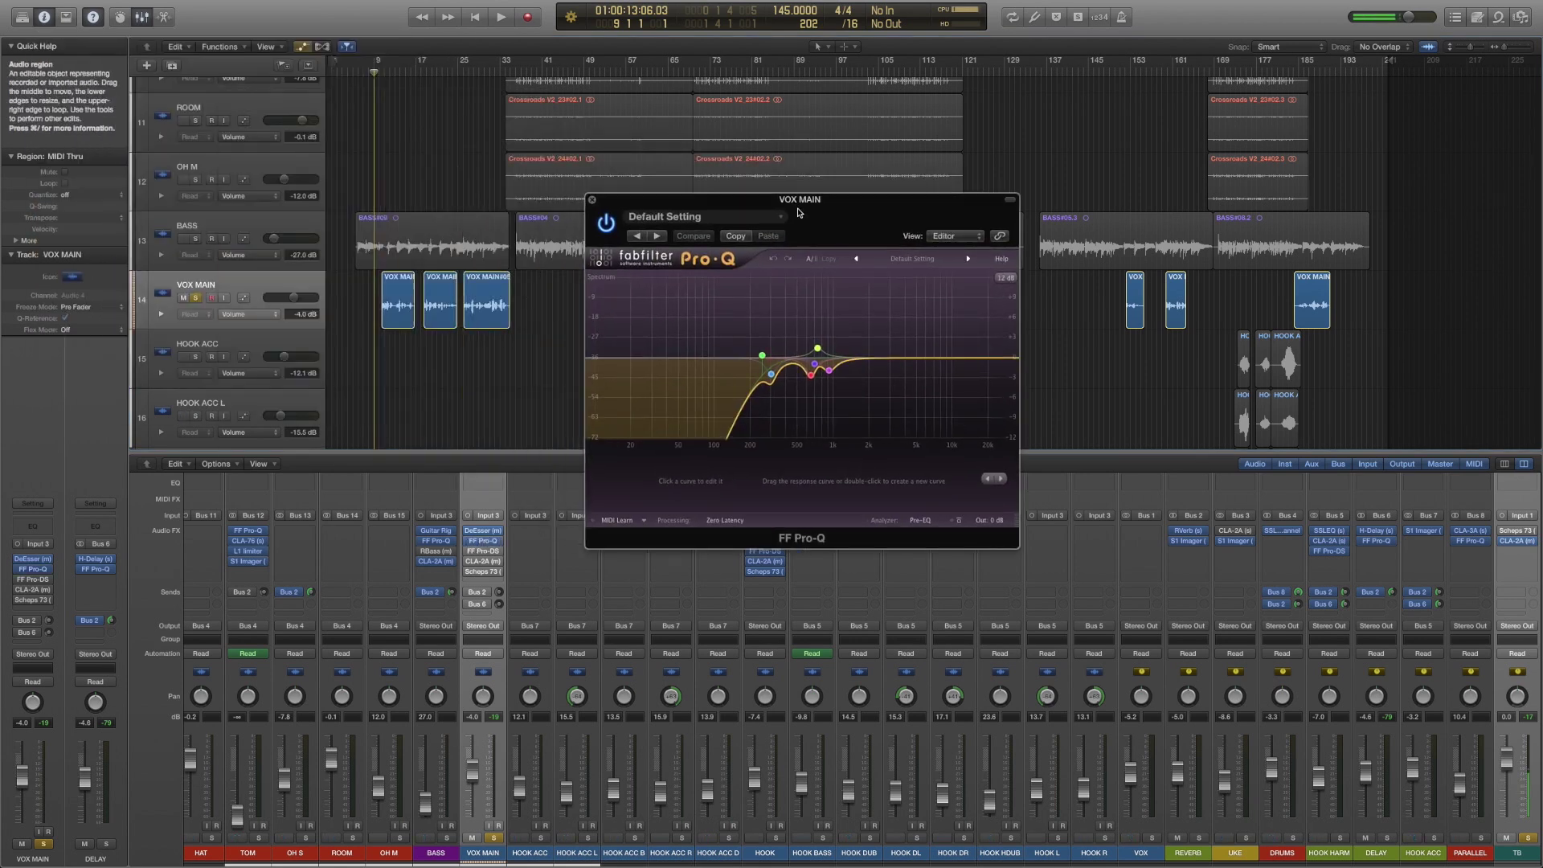
- Select the low-cut band in Pro-Q and play the soloed vocal from bar 9 to bar 17
click(762, 357)
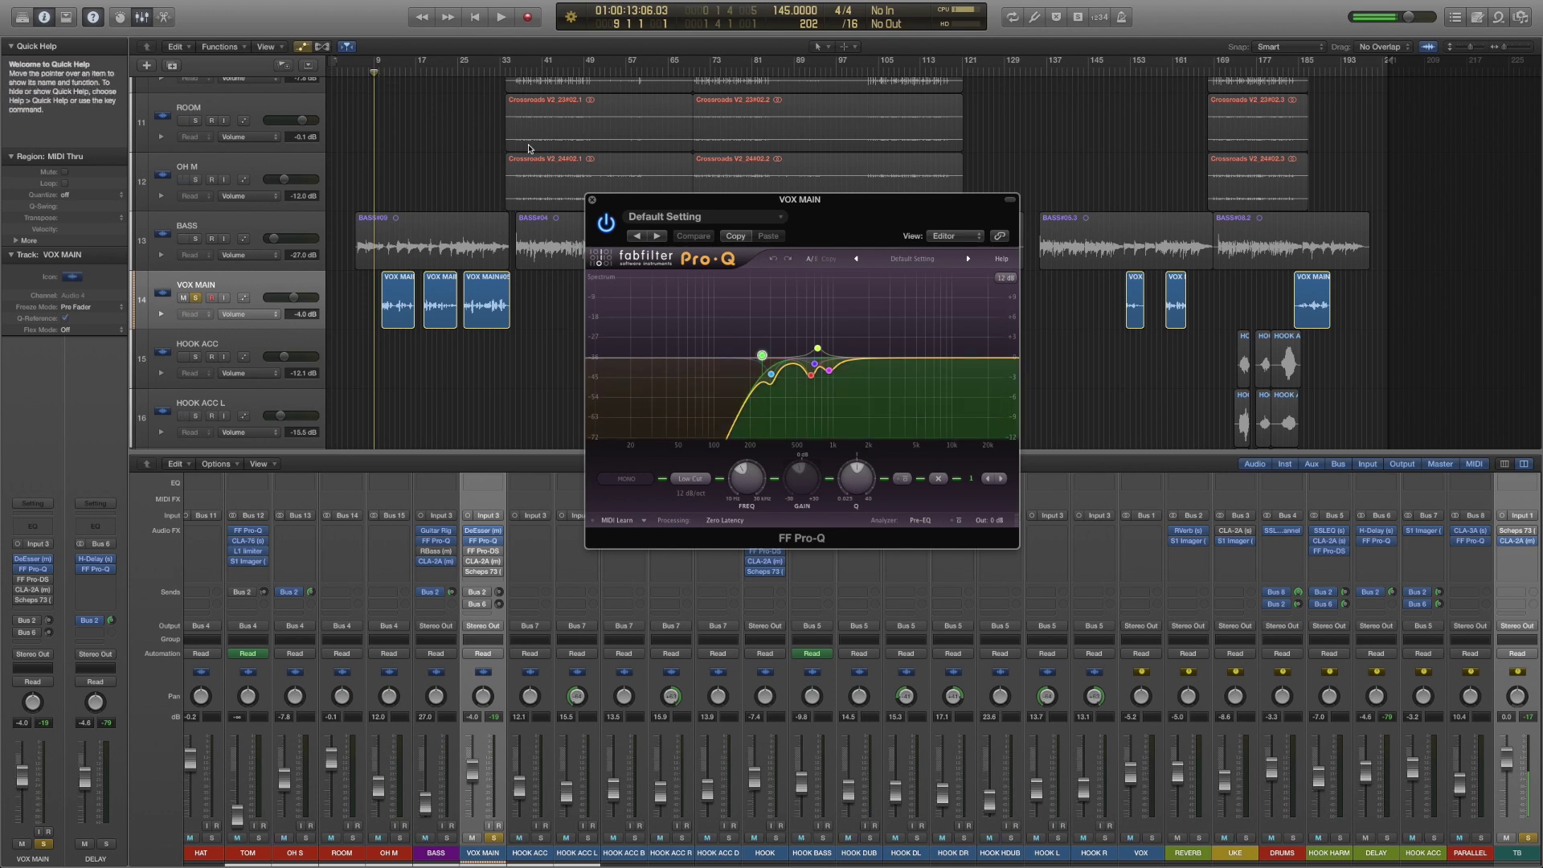
click(501, 17)
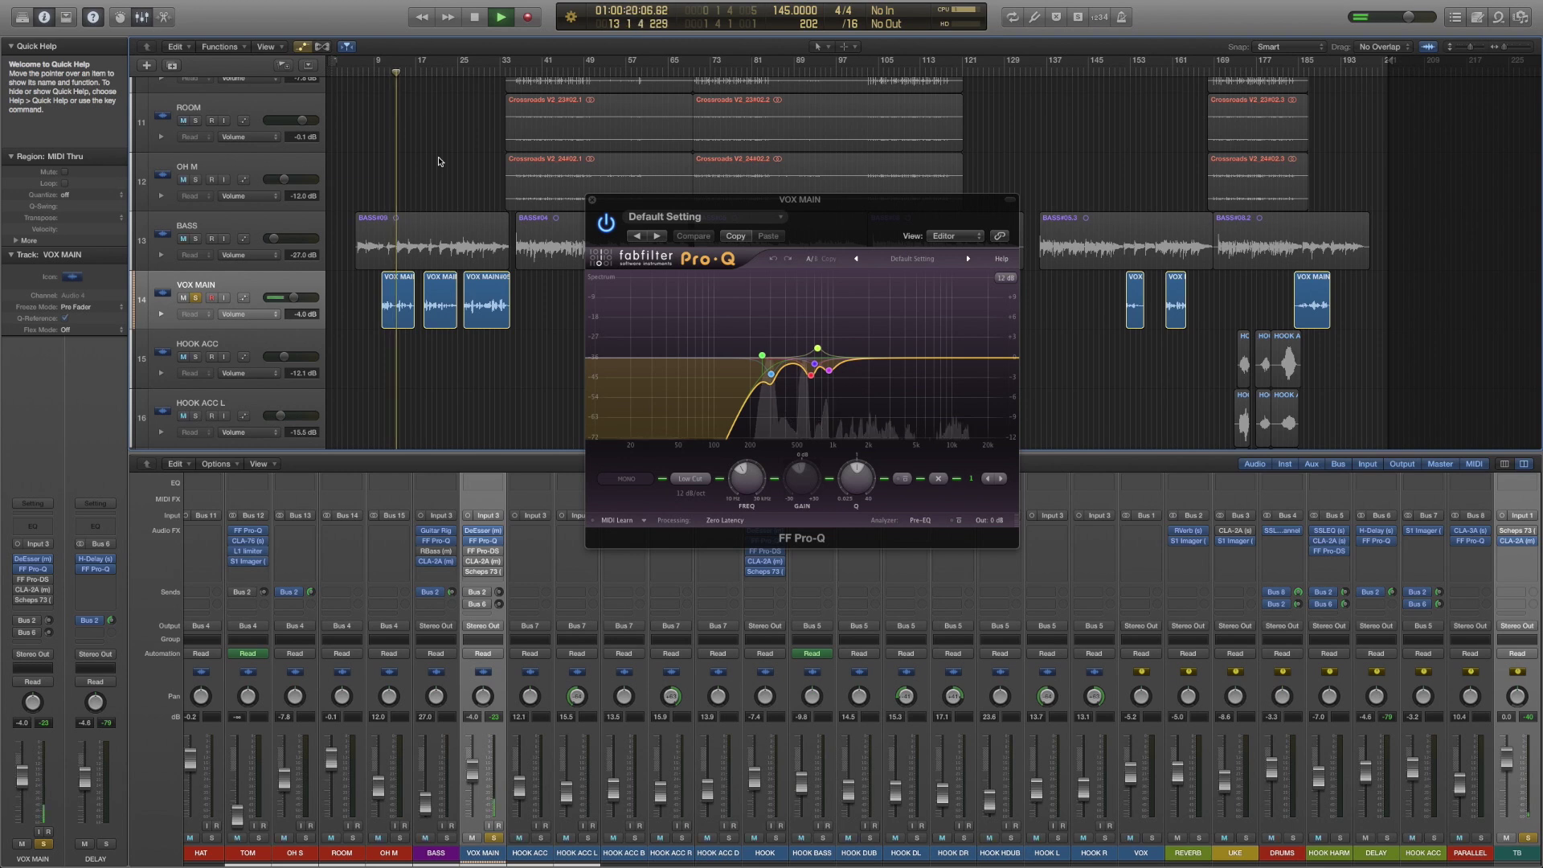
click(478, 18)
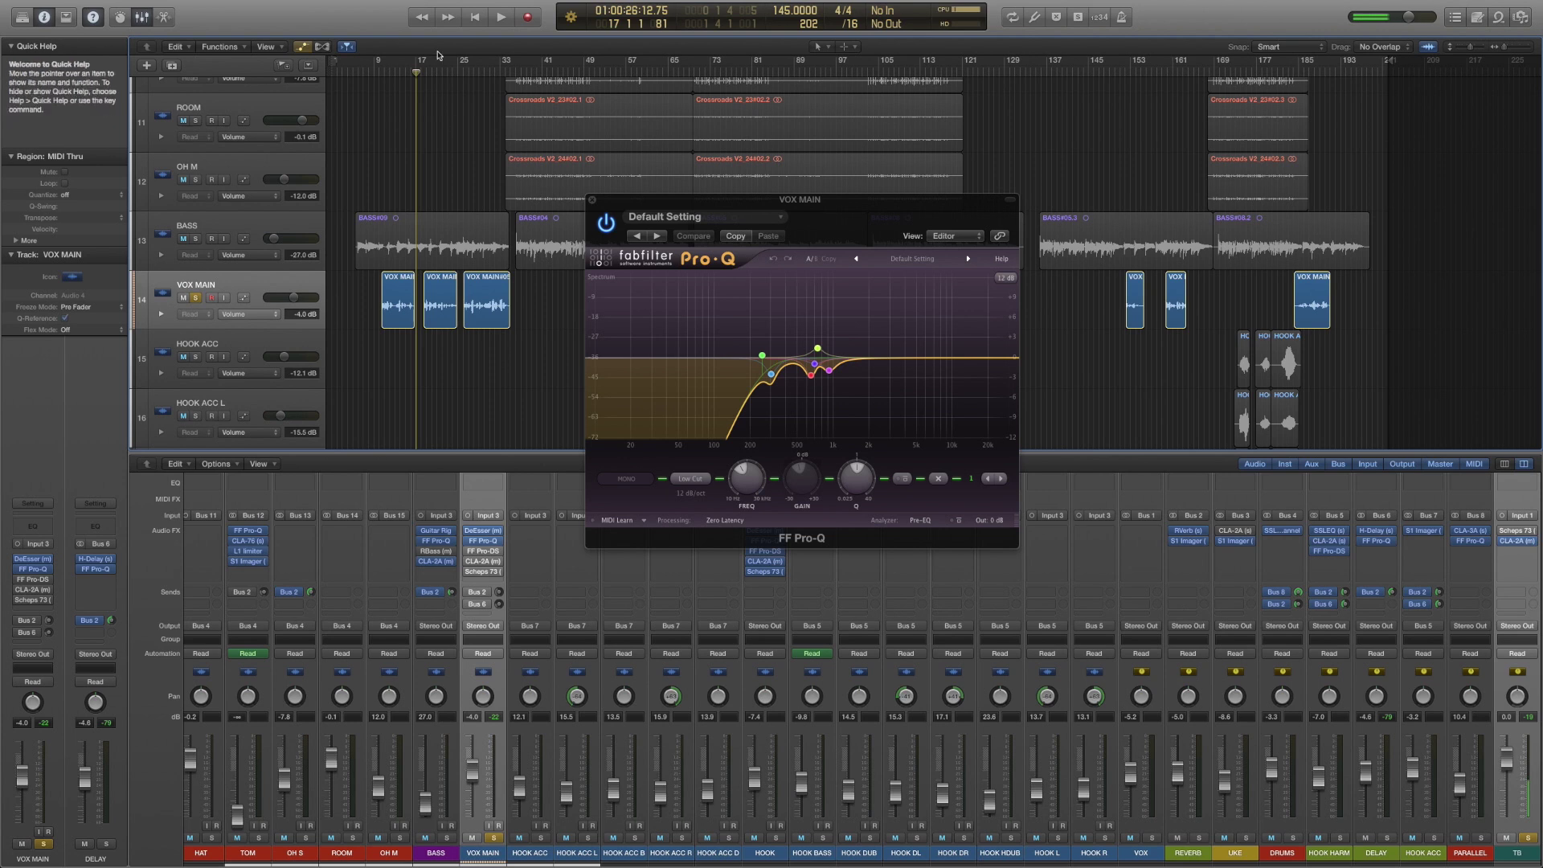
- Play the vocal from bar 10 to about bar 34 while auditioning Pro-Q's cuts near 300, 640 and 920 Hz in isolation
click(383, 75)
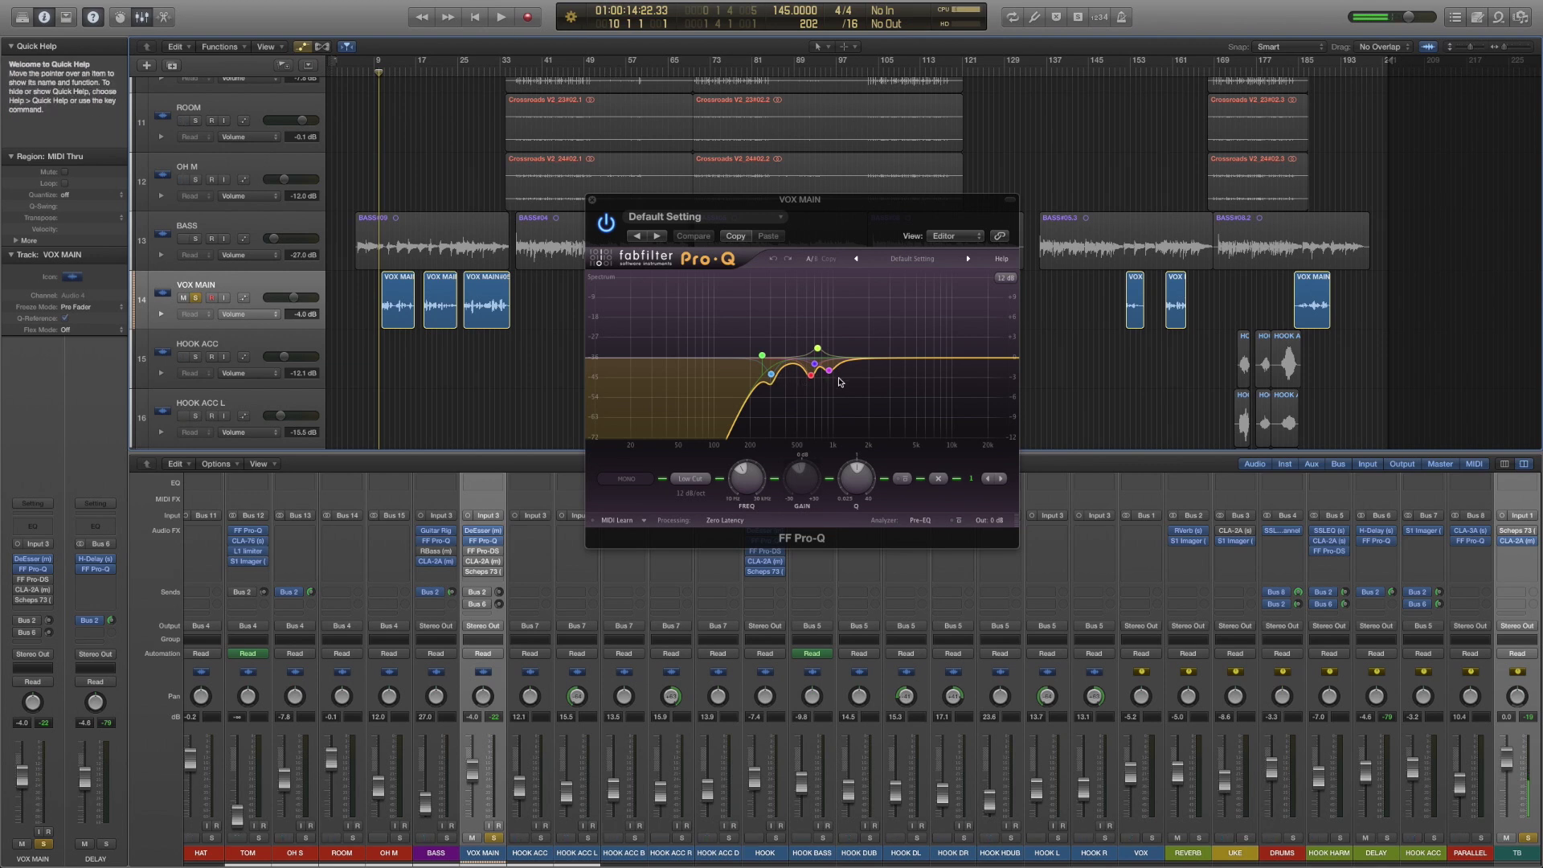
click(503, 20)
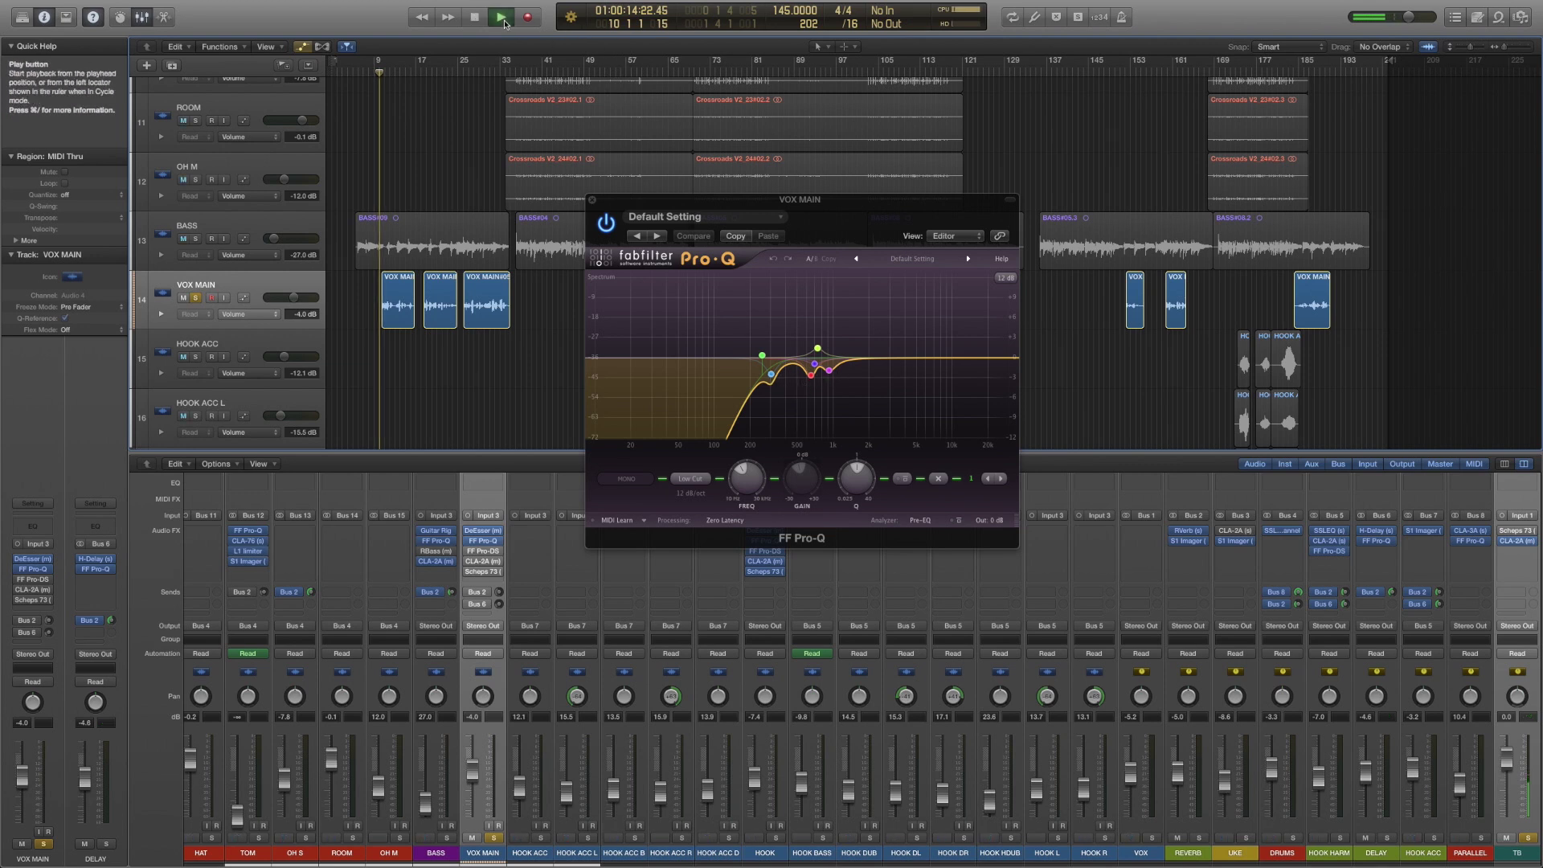
double_click(772, 376)
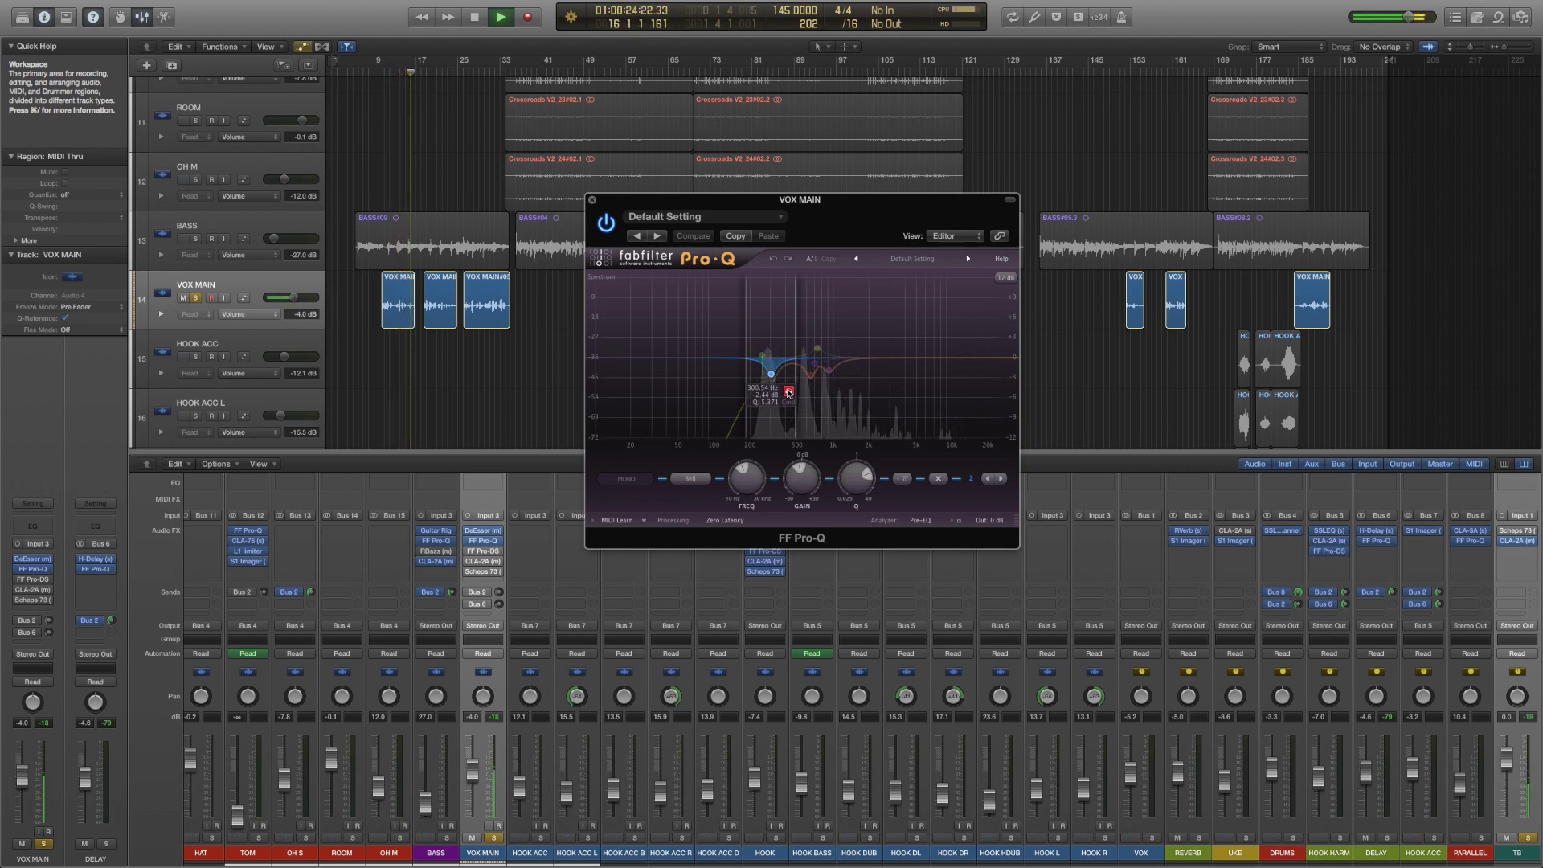
drag(790, 392, 826, 399)
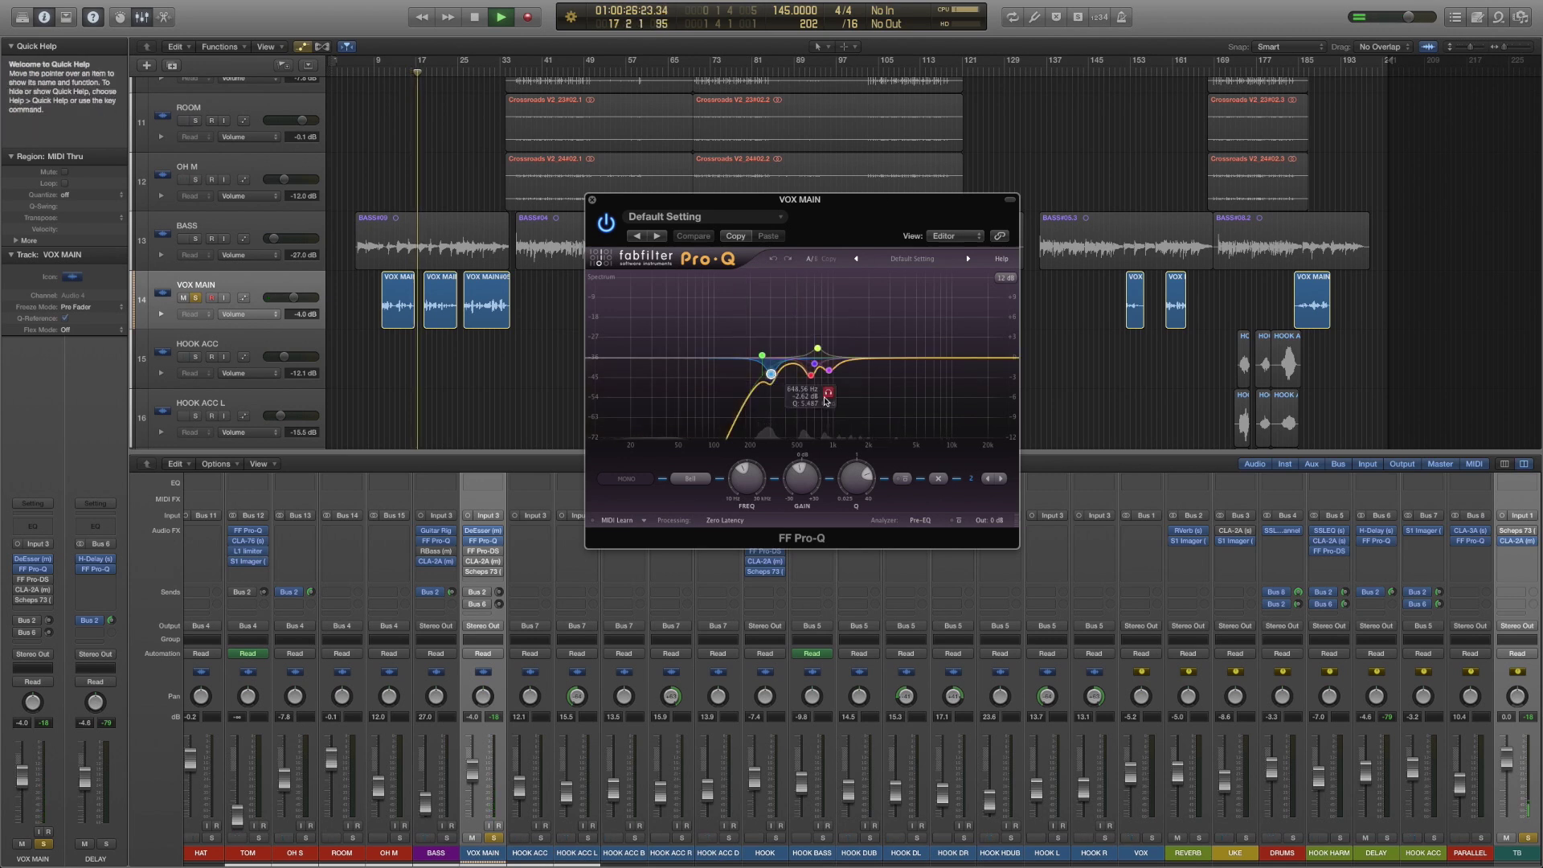
click(829, 393)
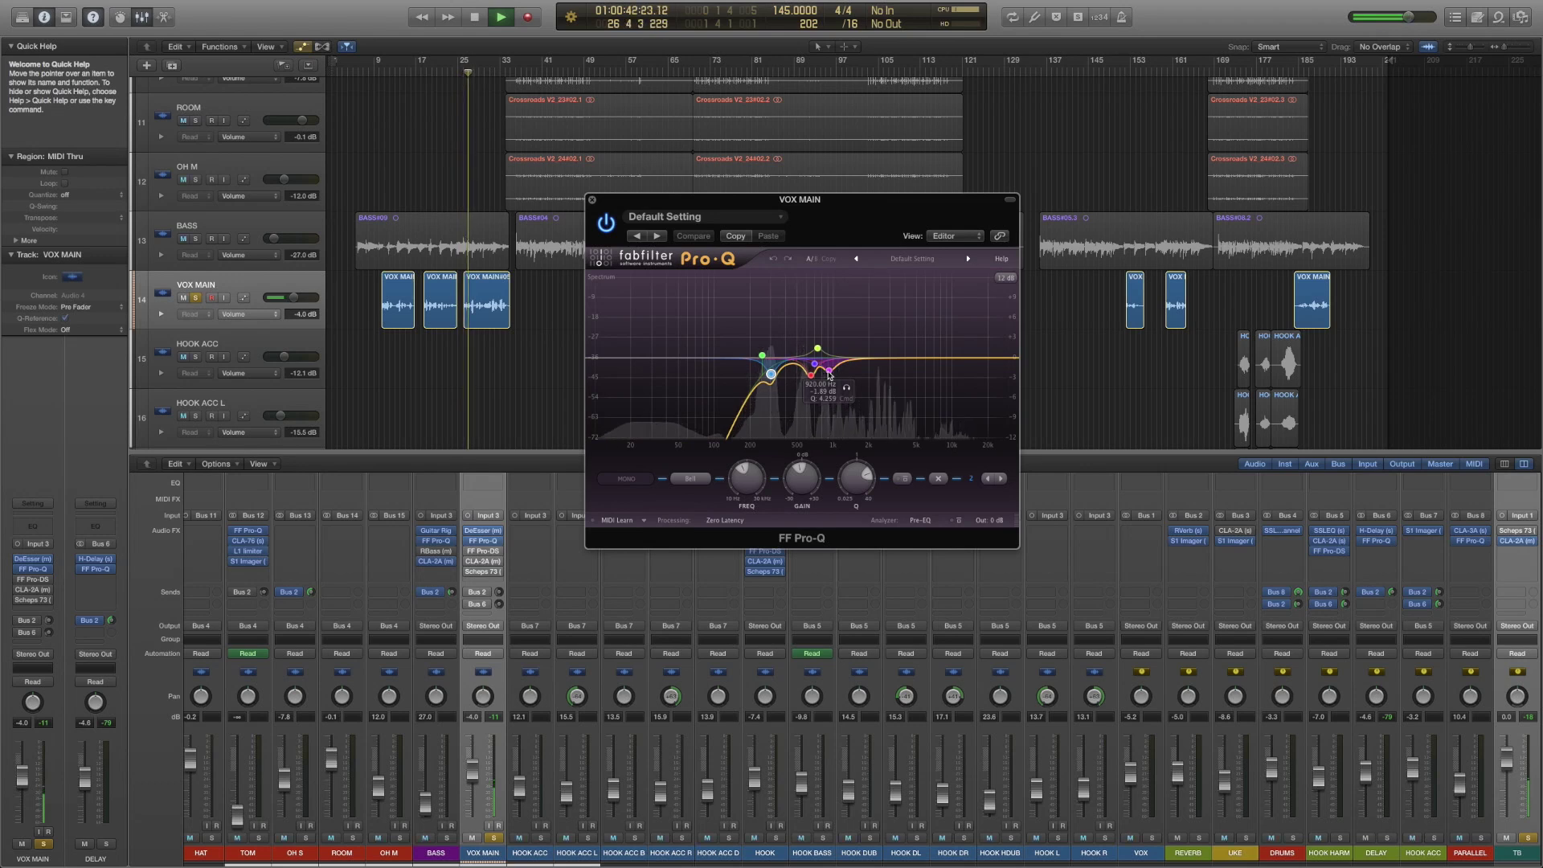
click(847, 387)
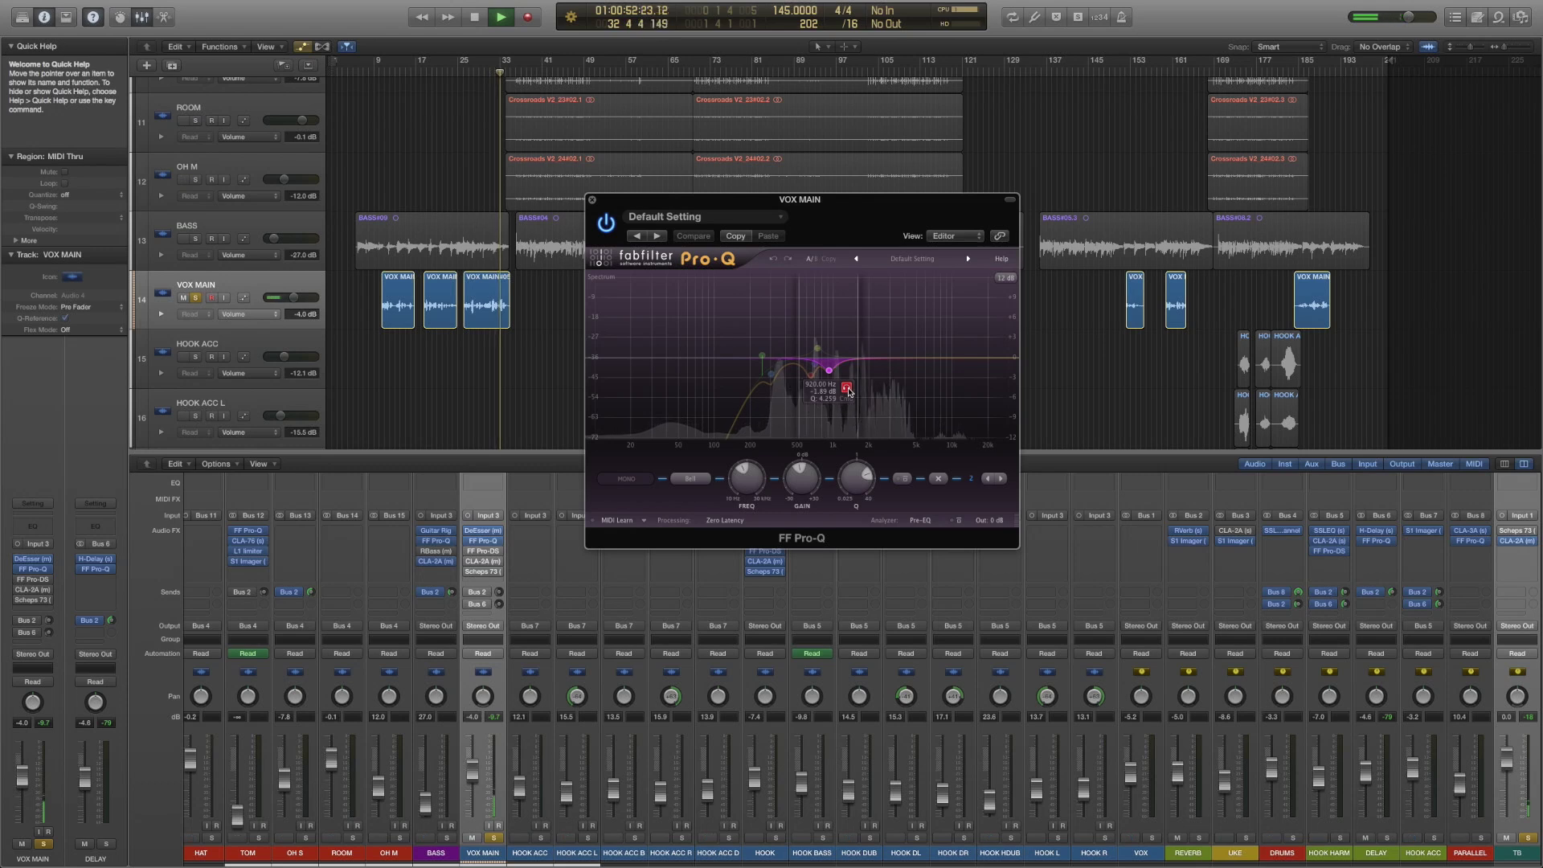
click(848, 390)
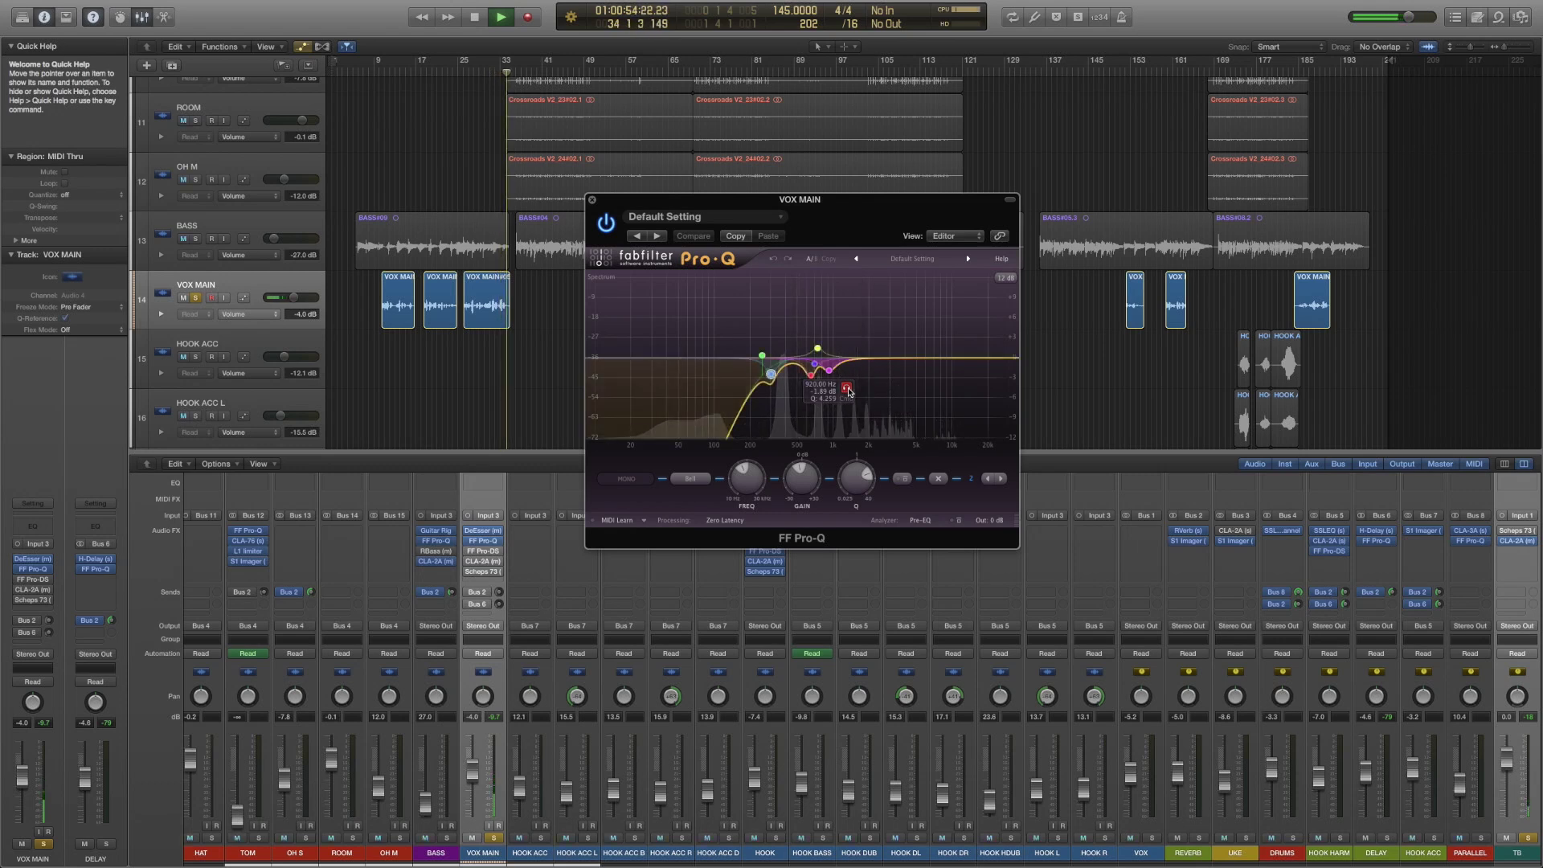
key(space)
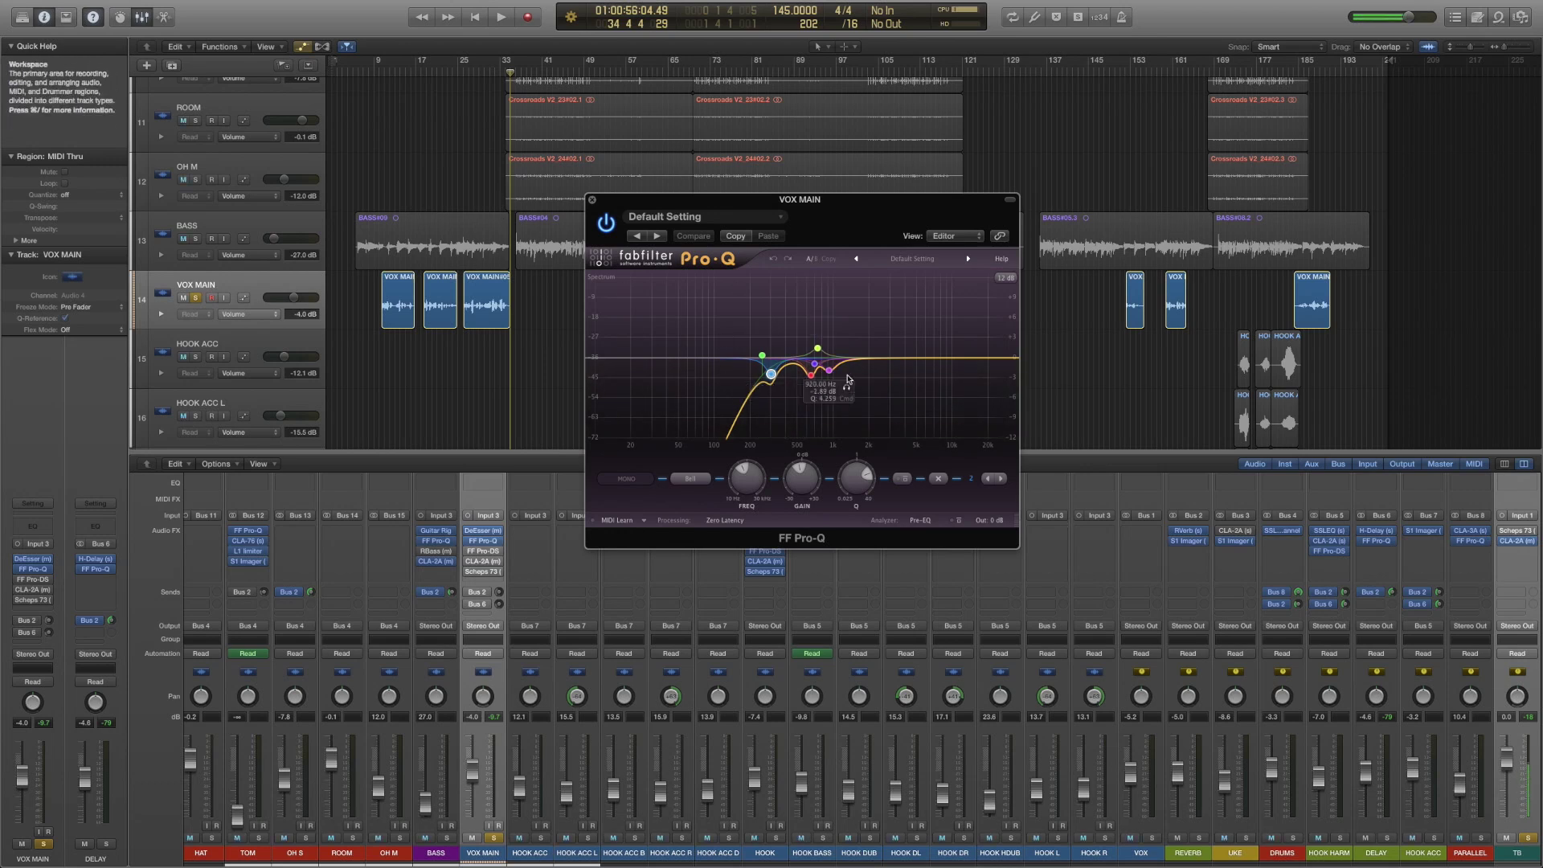
scroll(404, 152, up, 2)
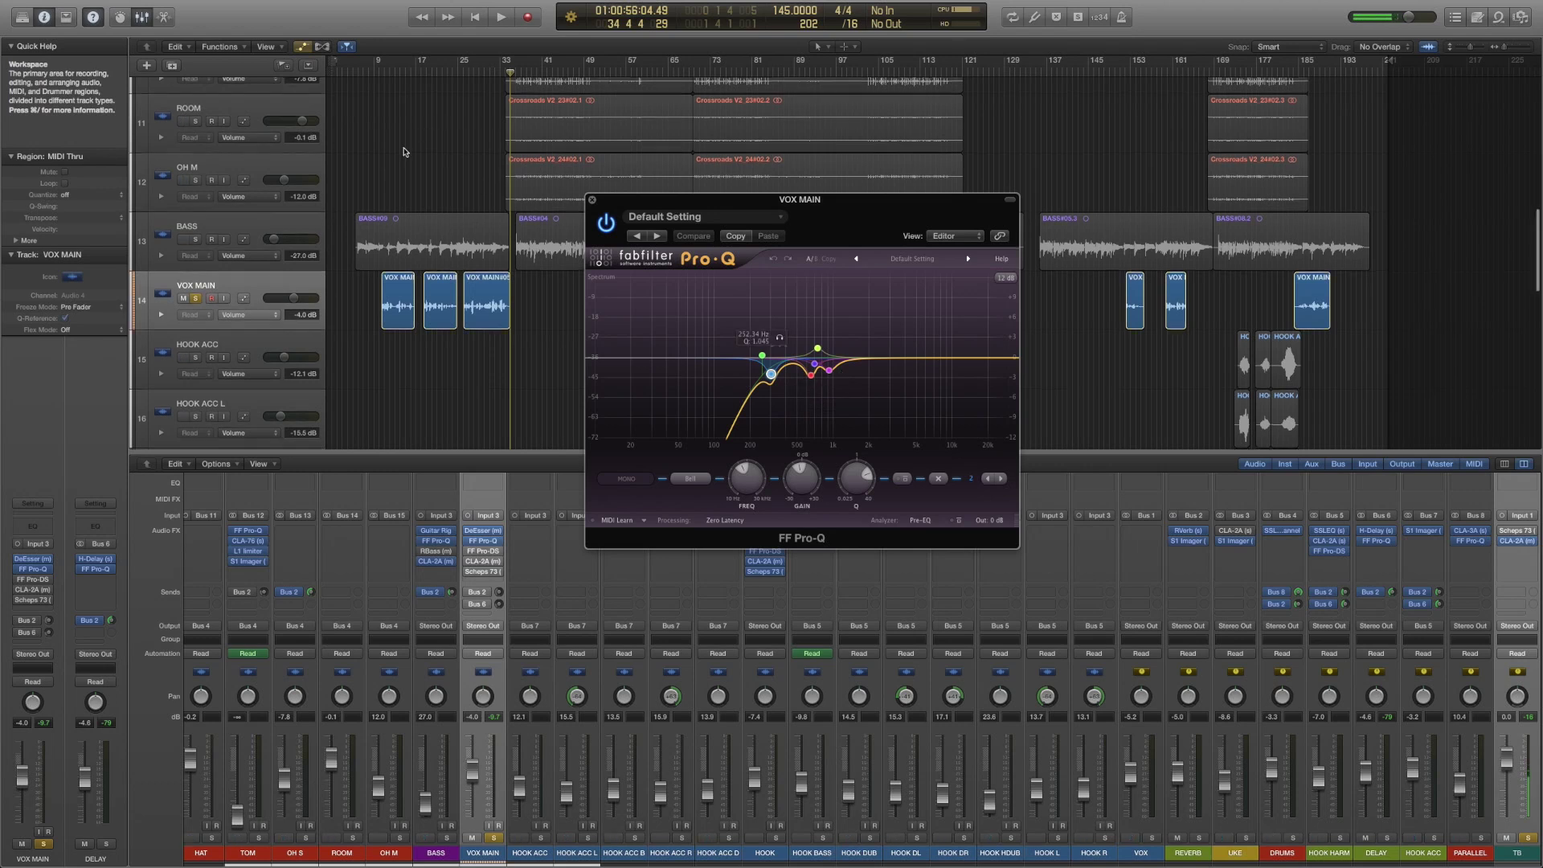
scroll(405, 152, up, 1)
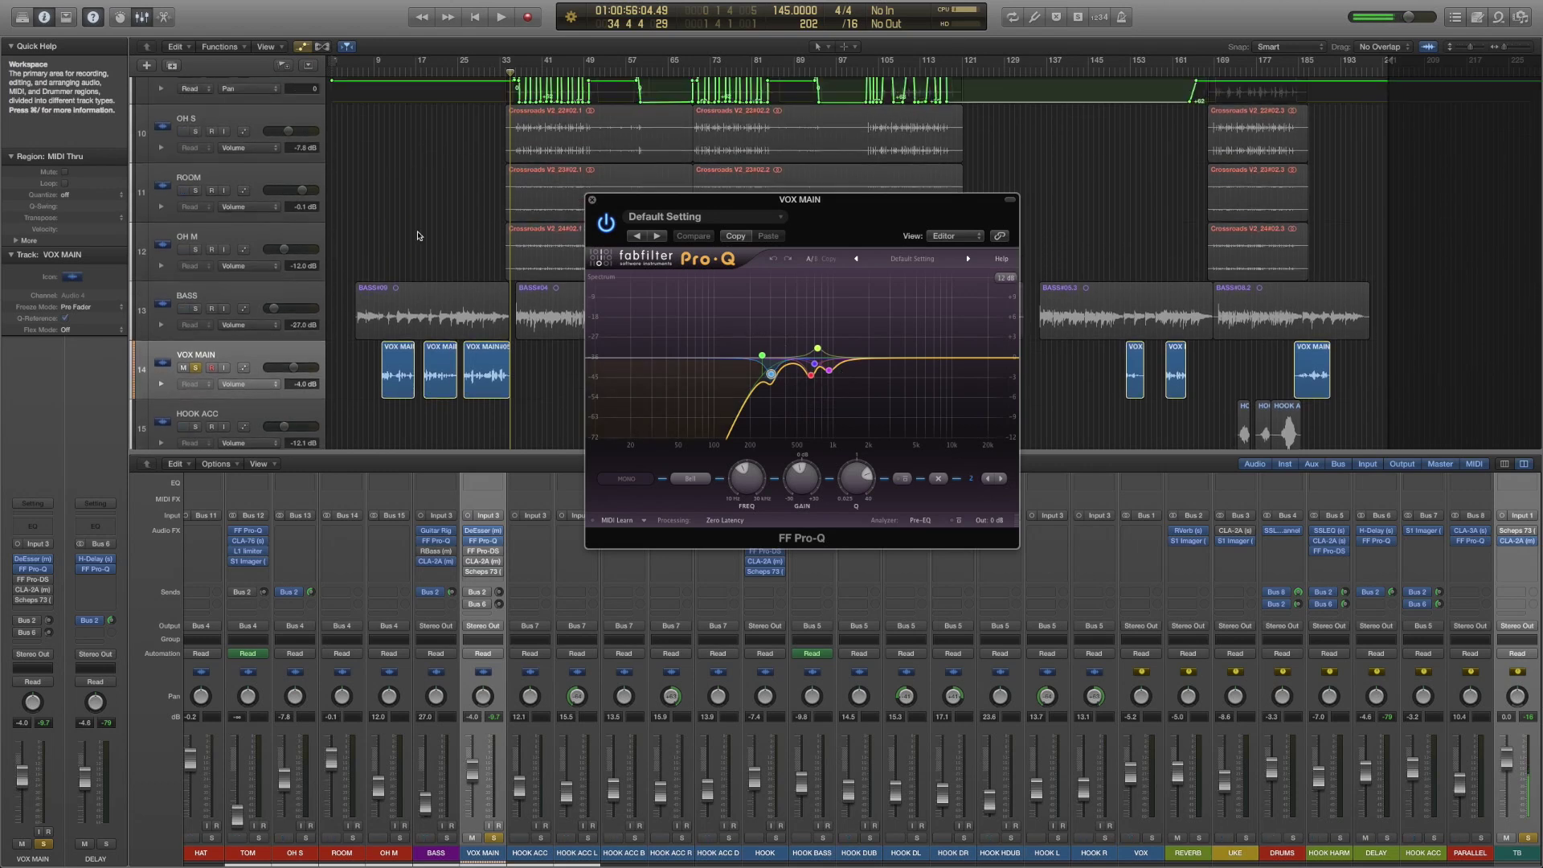
scroll(381, 397, down, 5)
scroll(381, 397, up, 1)
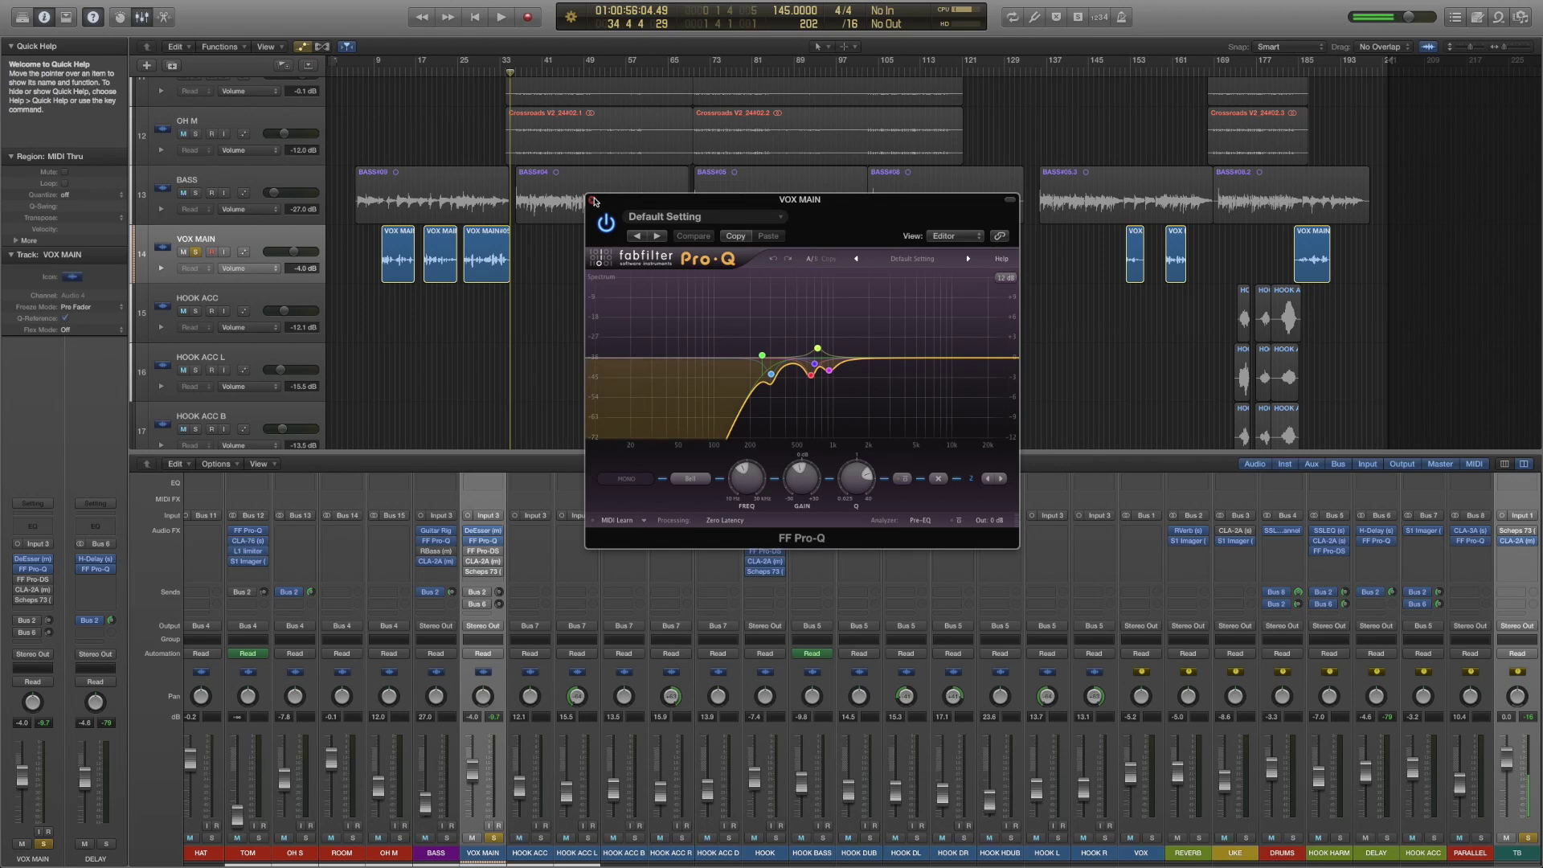
scroll(598, 238, up, 2)
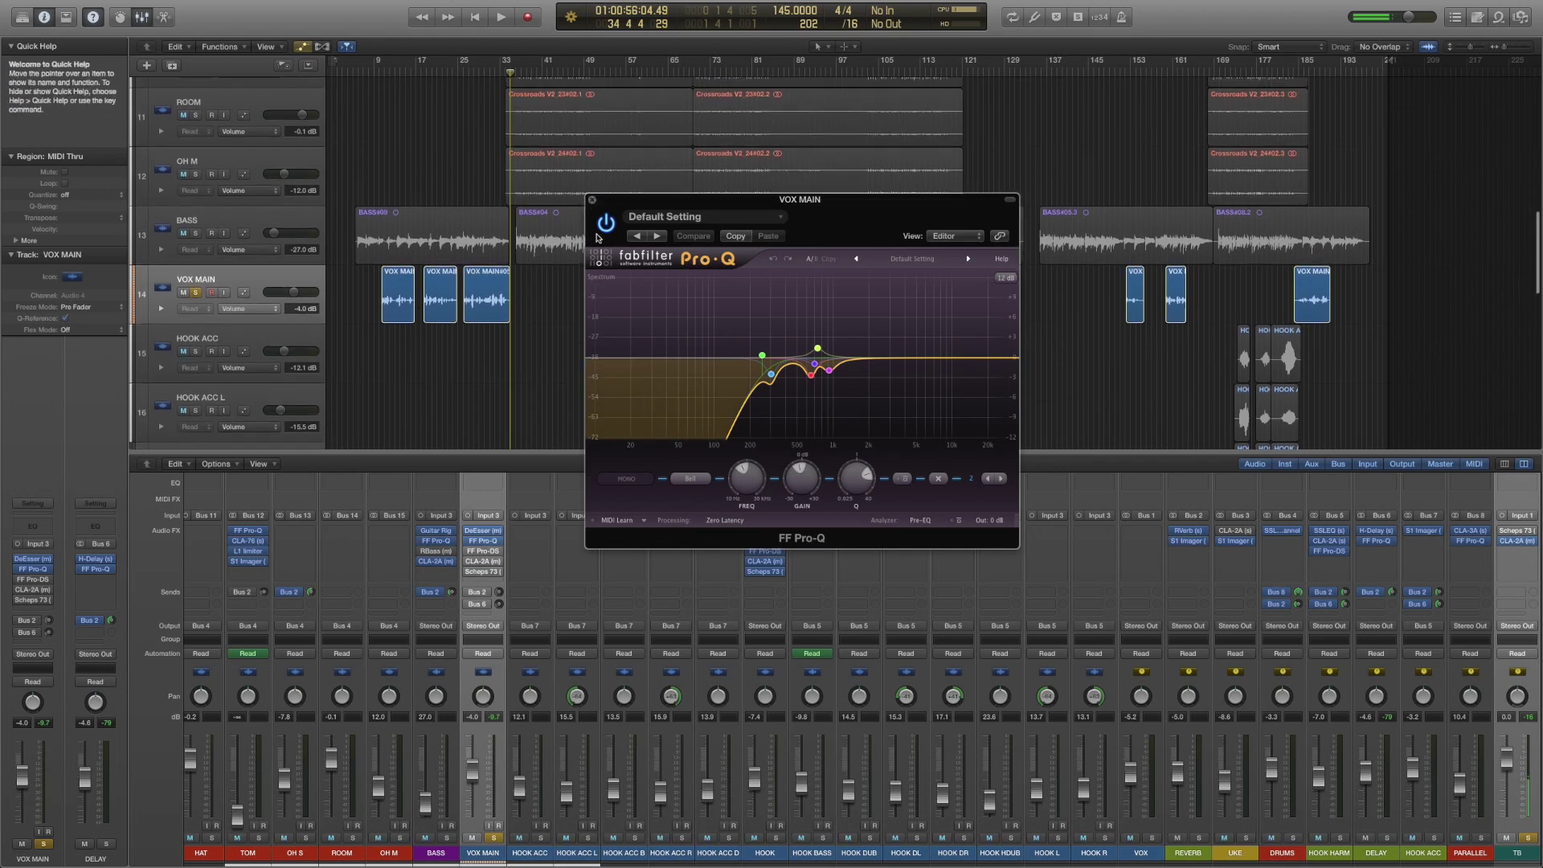
- Close the Pro-Q window and re-enable FF Pro-DS on VOX MAIN, keeping its window open clear of the channel strip
click(593, 200)
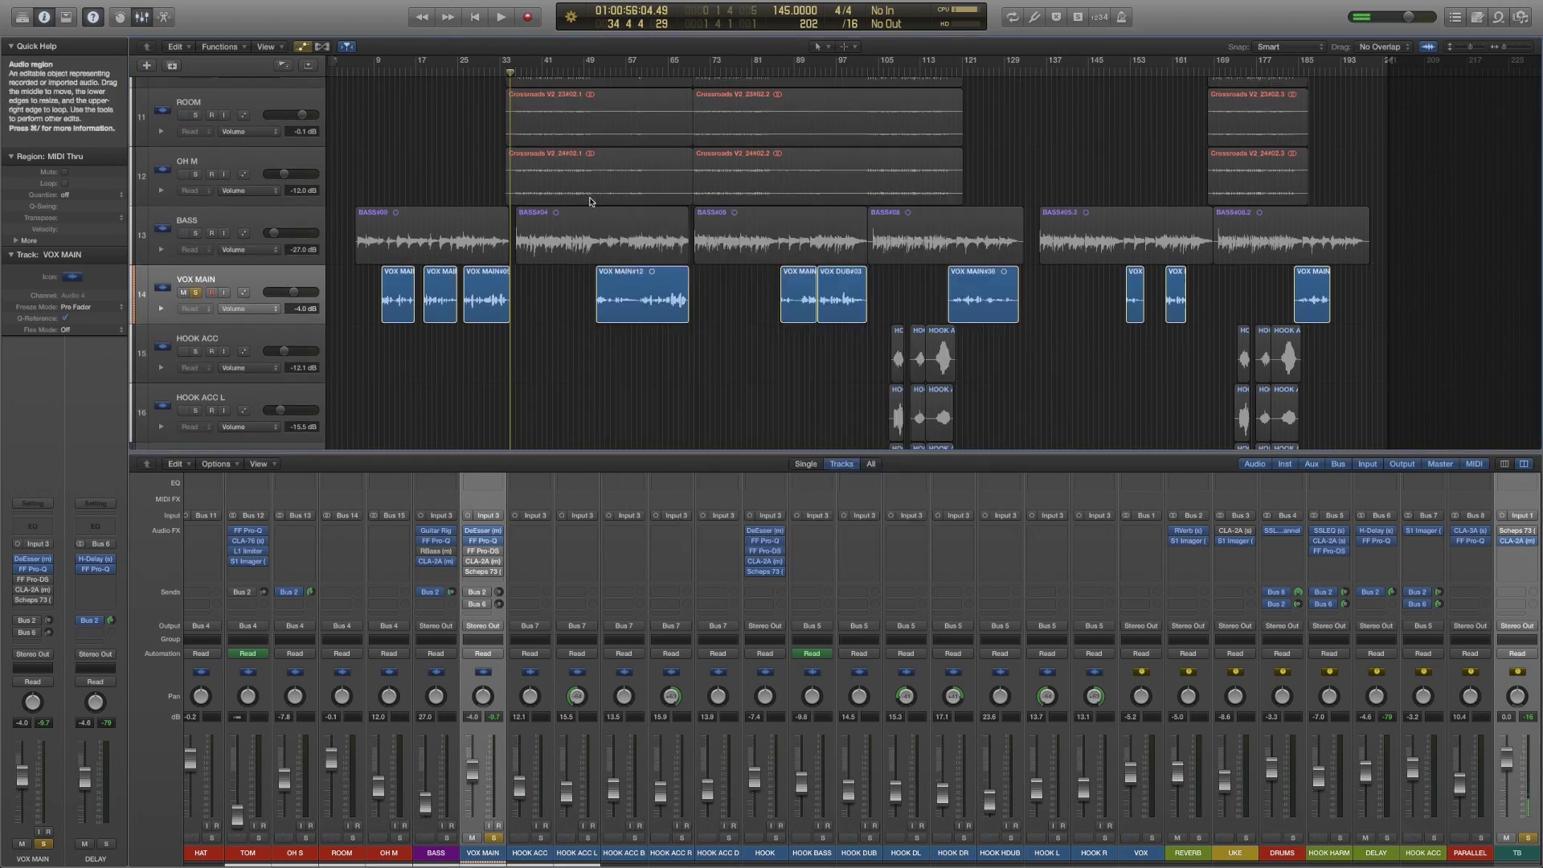
click(484, 551)
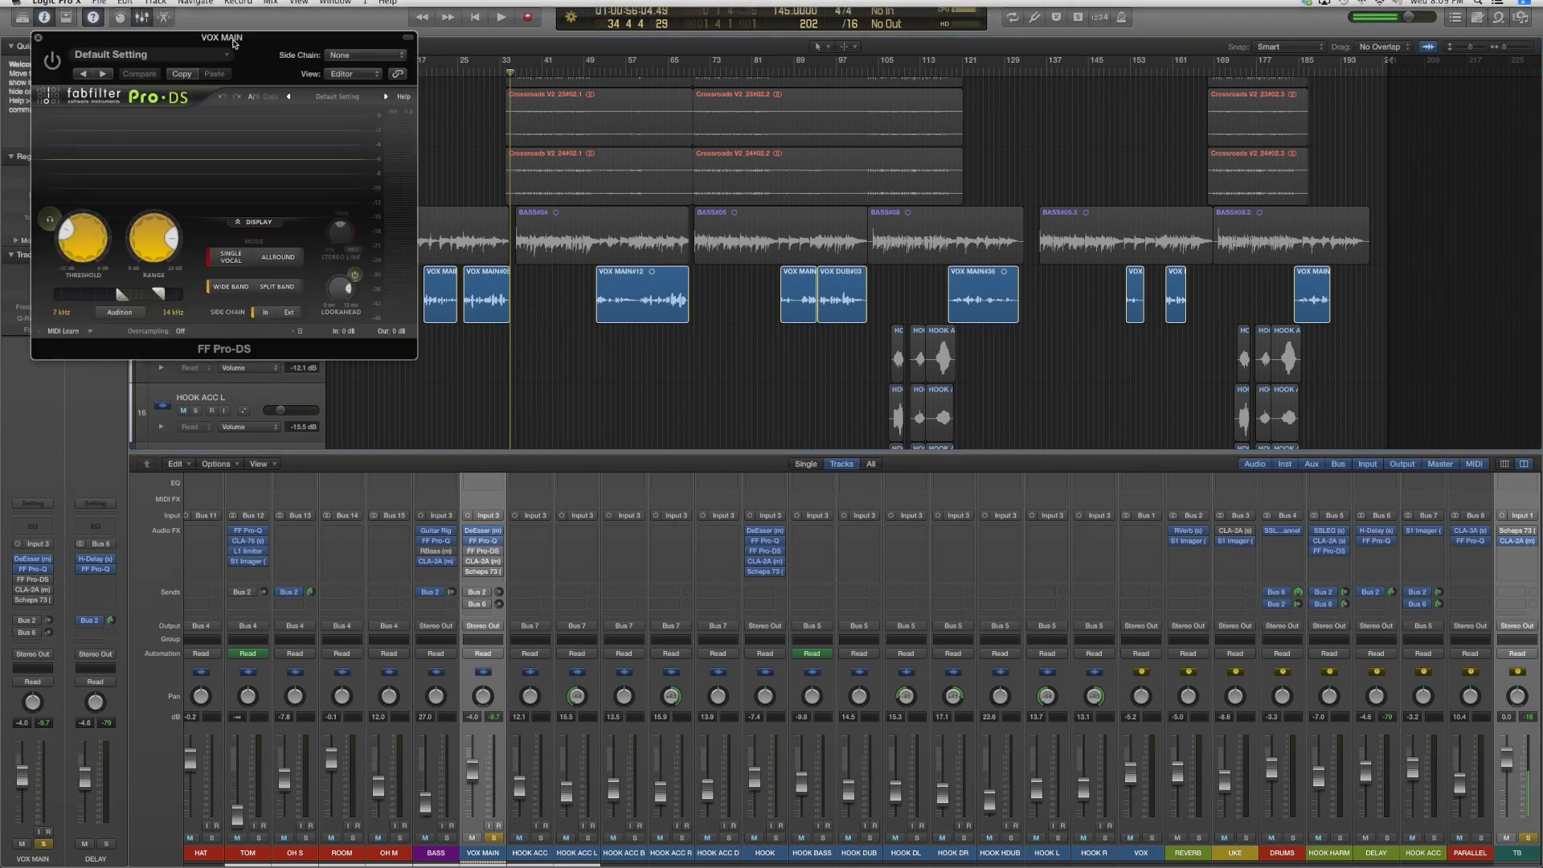
drag(235, 43, 863, 125)
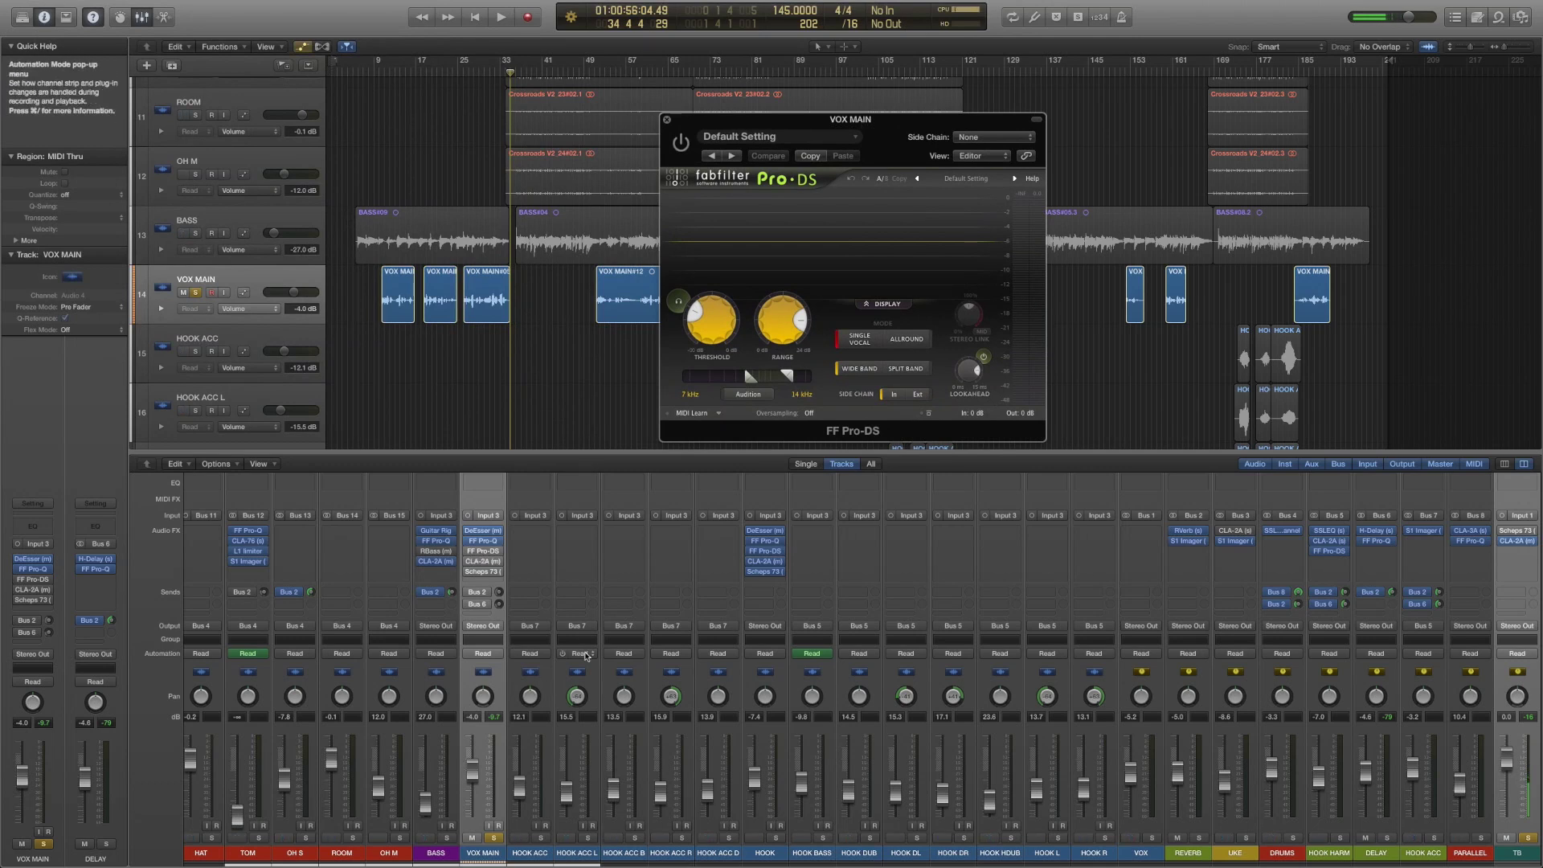
drag(746, 123, 605, 105)
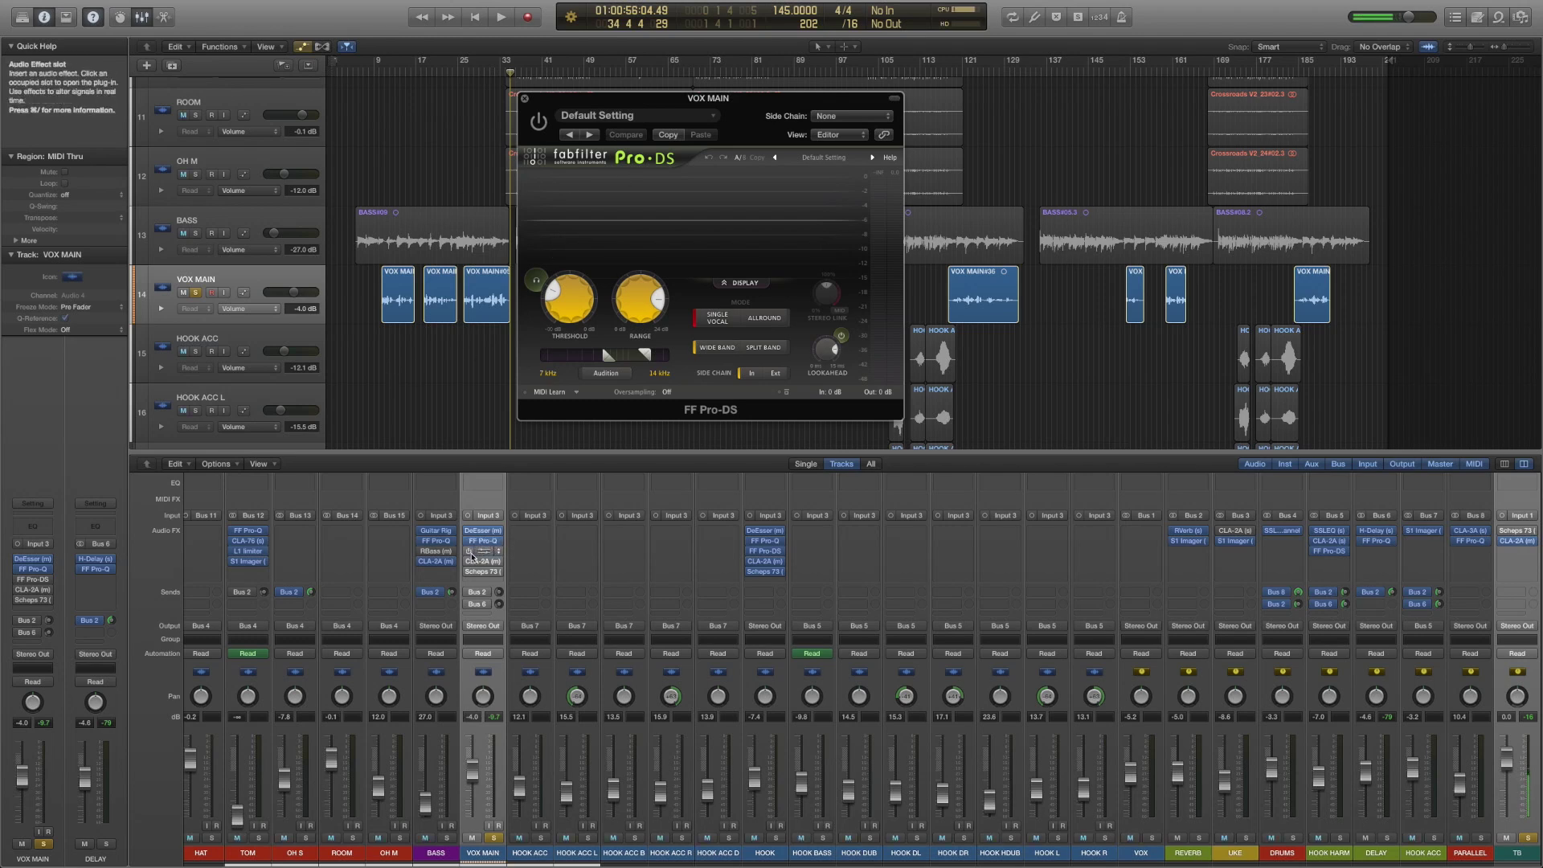
click(470, 552)
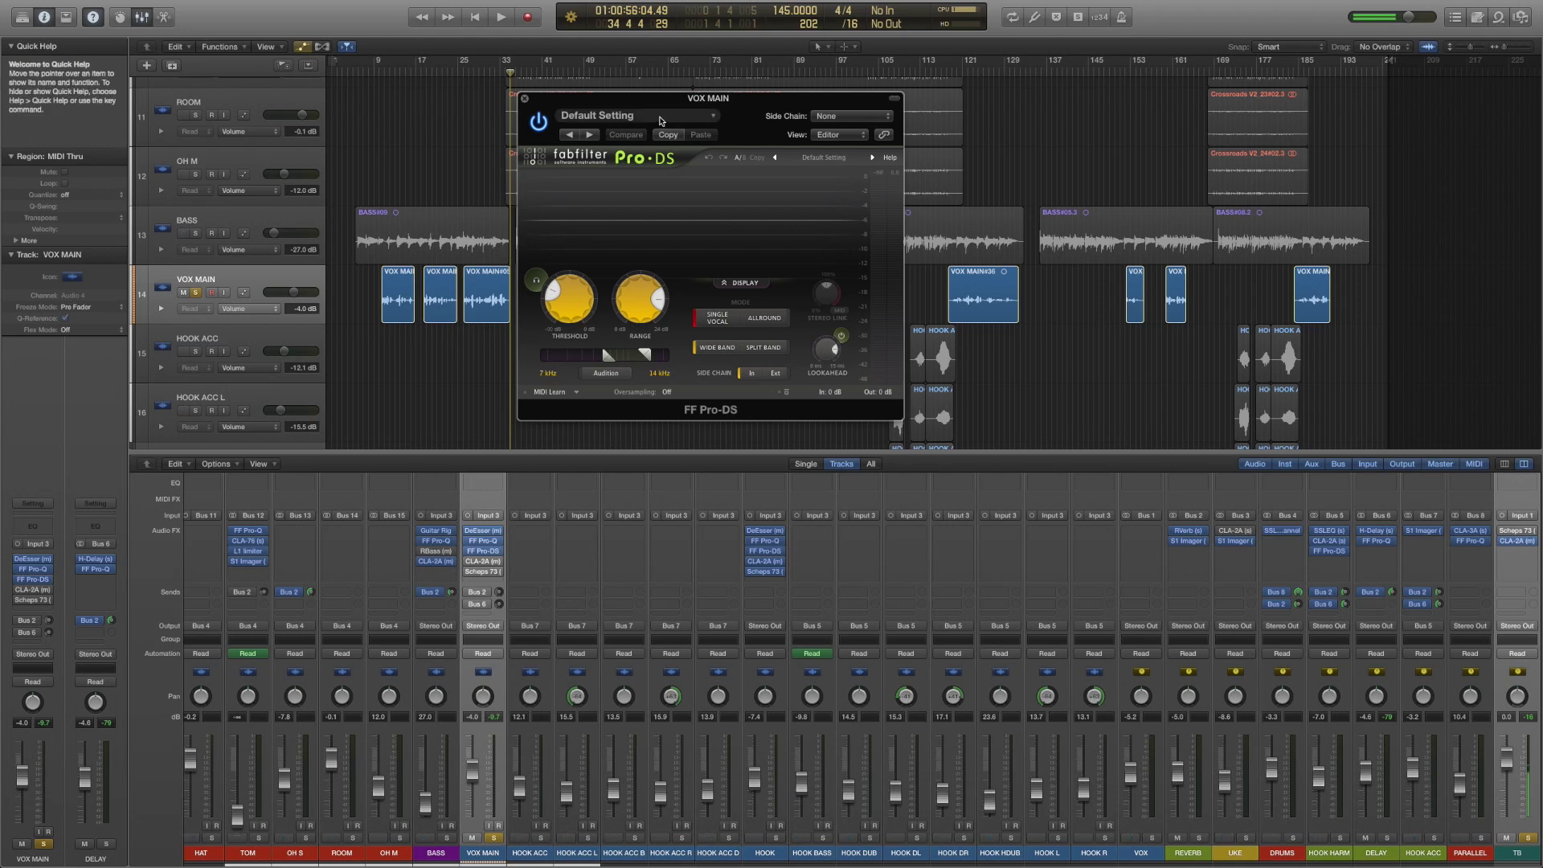
drag(658, 105, 783, 167)
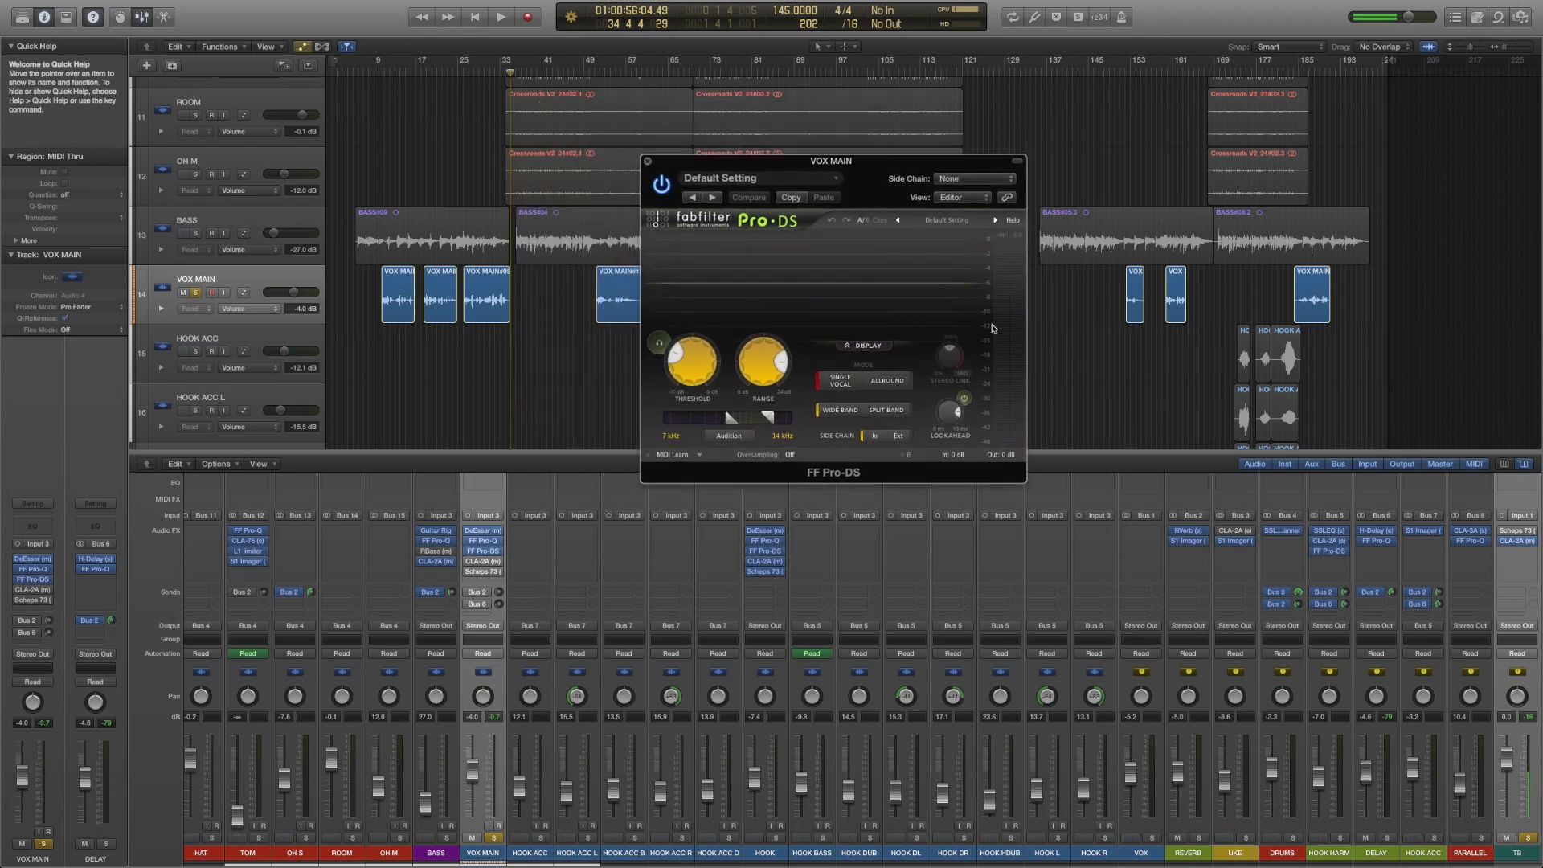
- Play the soloed vocal through Pro-DS from bar 25 to about bar 29
click(459, 73)
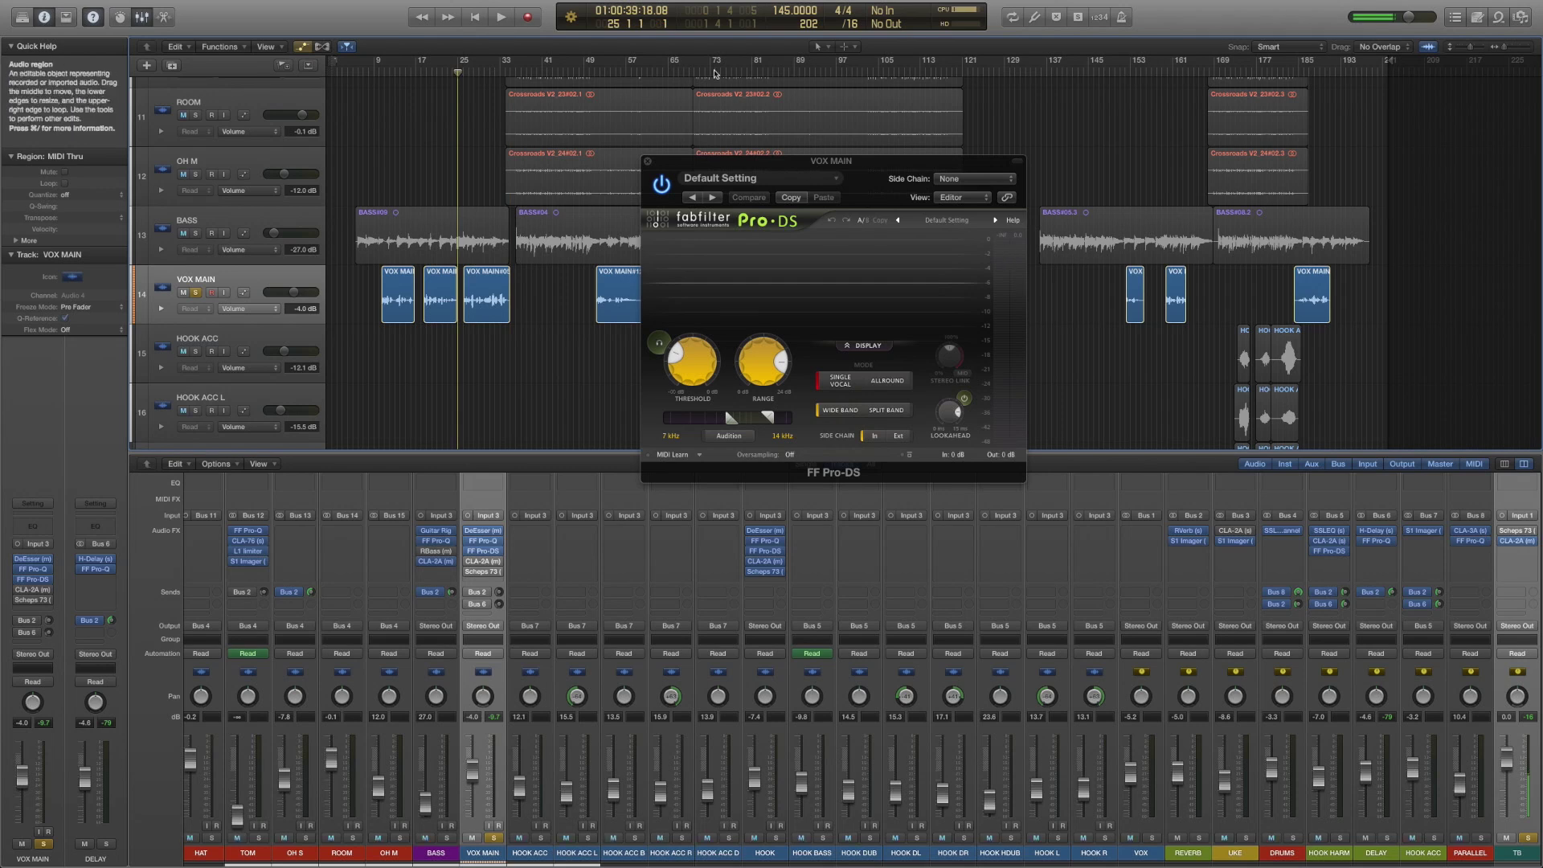
click(501, 17)
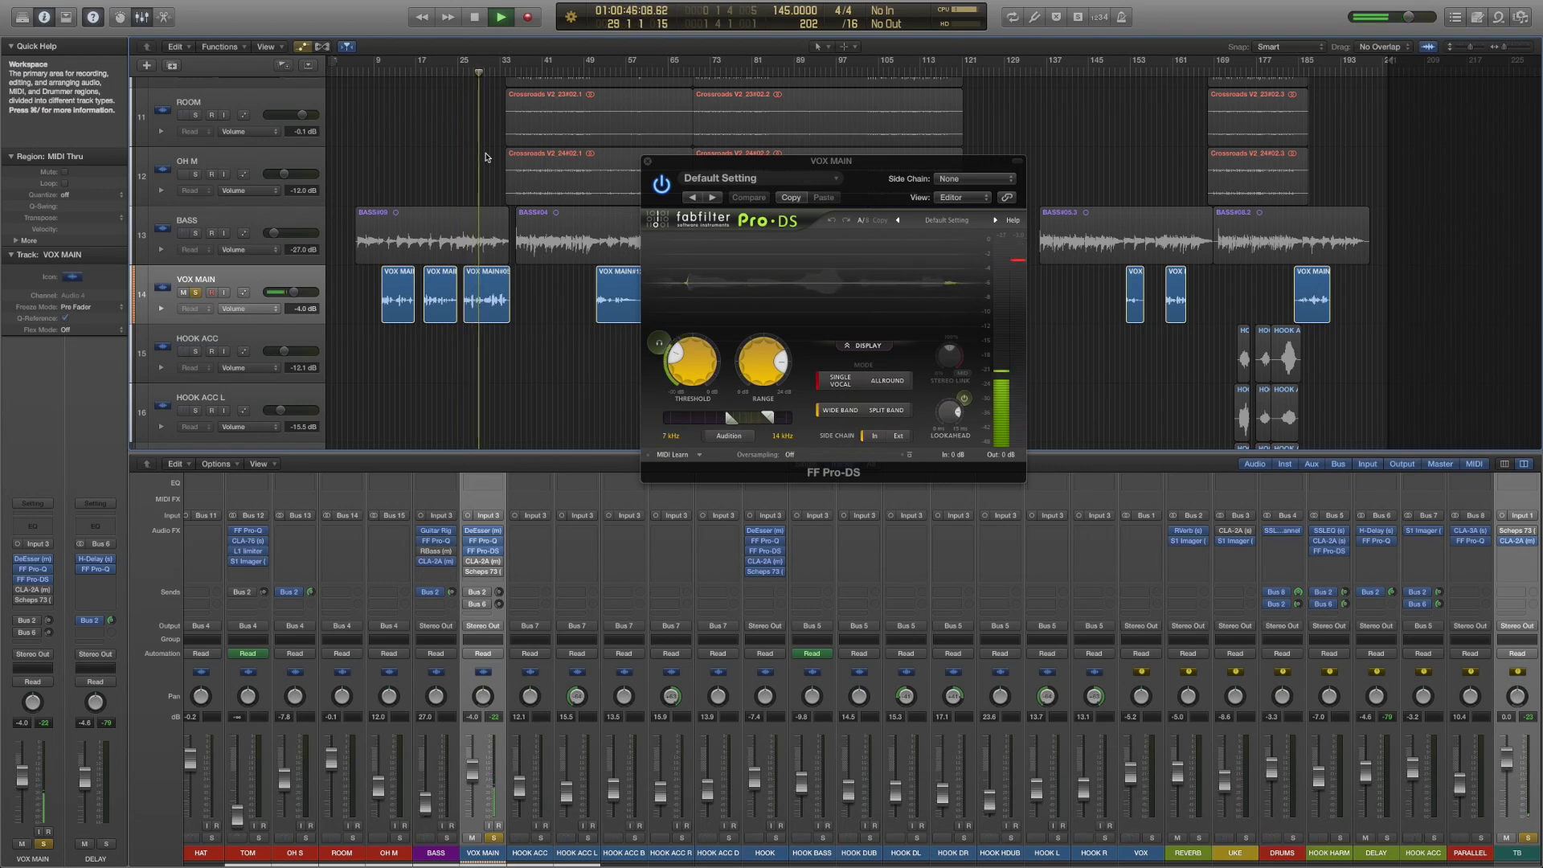
key(space)
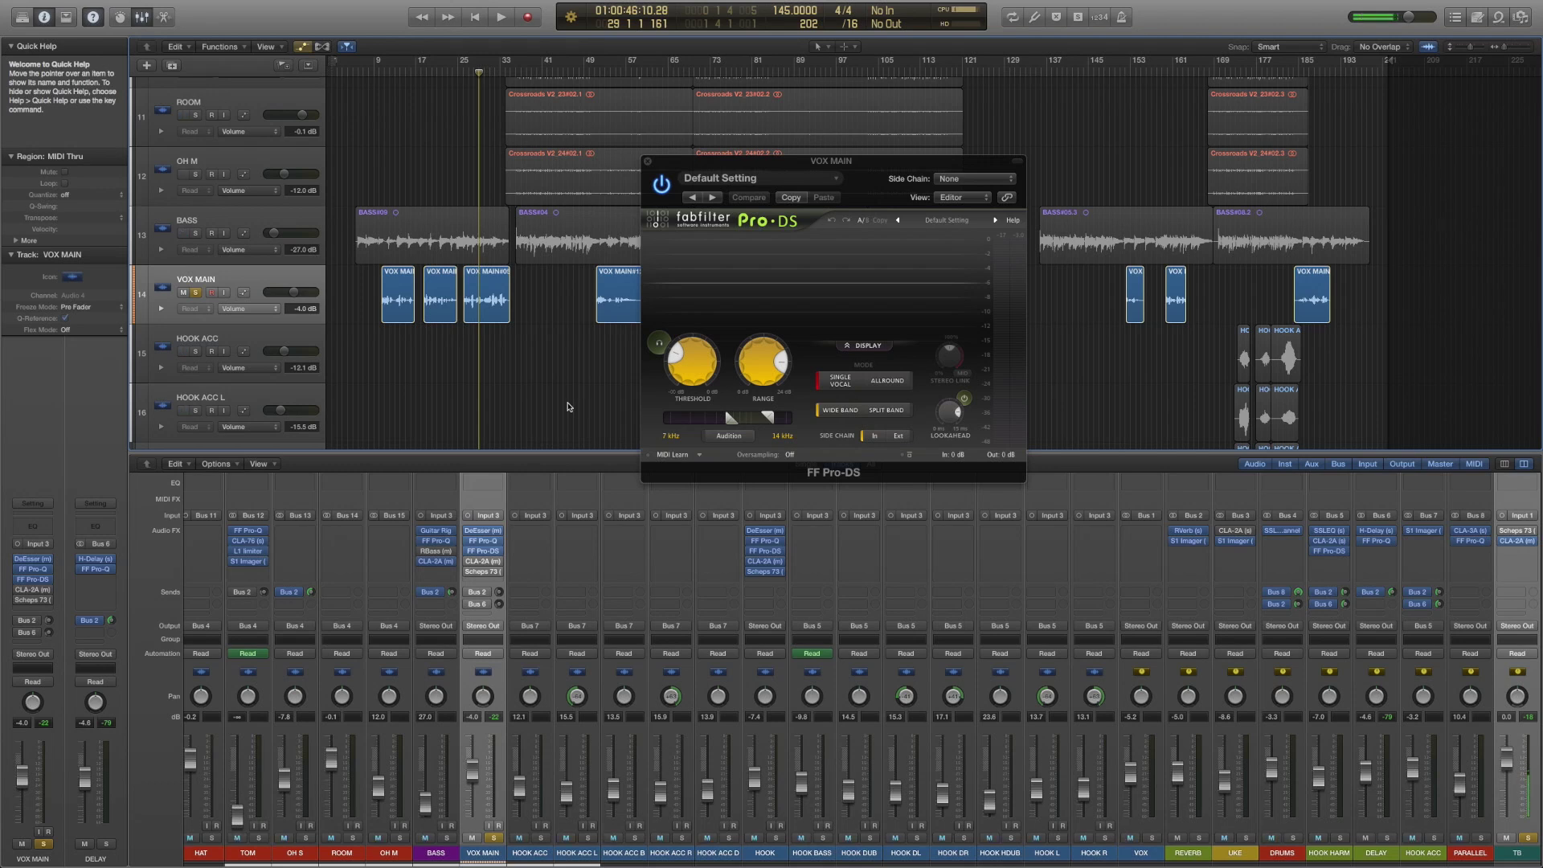
- Review the VOX MAIN Pro-Q curve once more, and close both the Pro-Q and Pro-DS windows
click(485, 540)
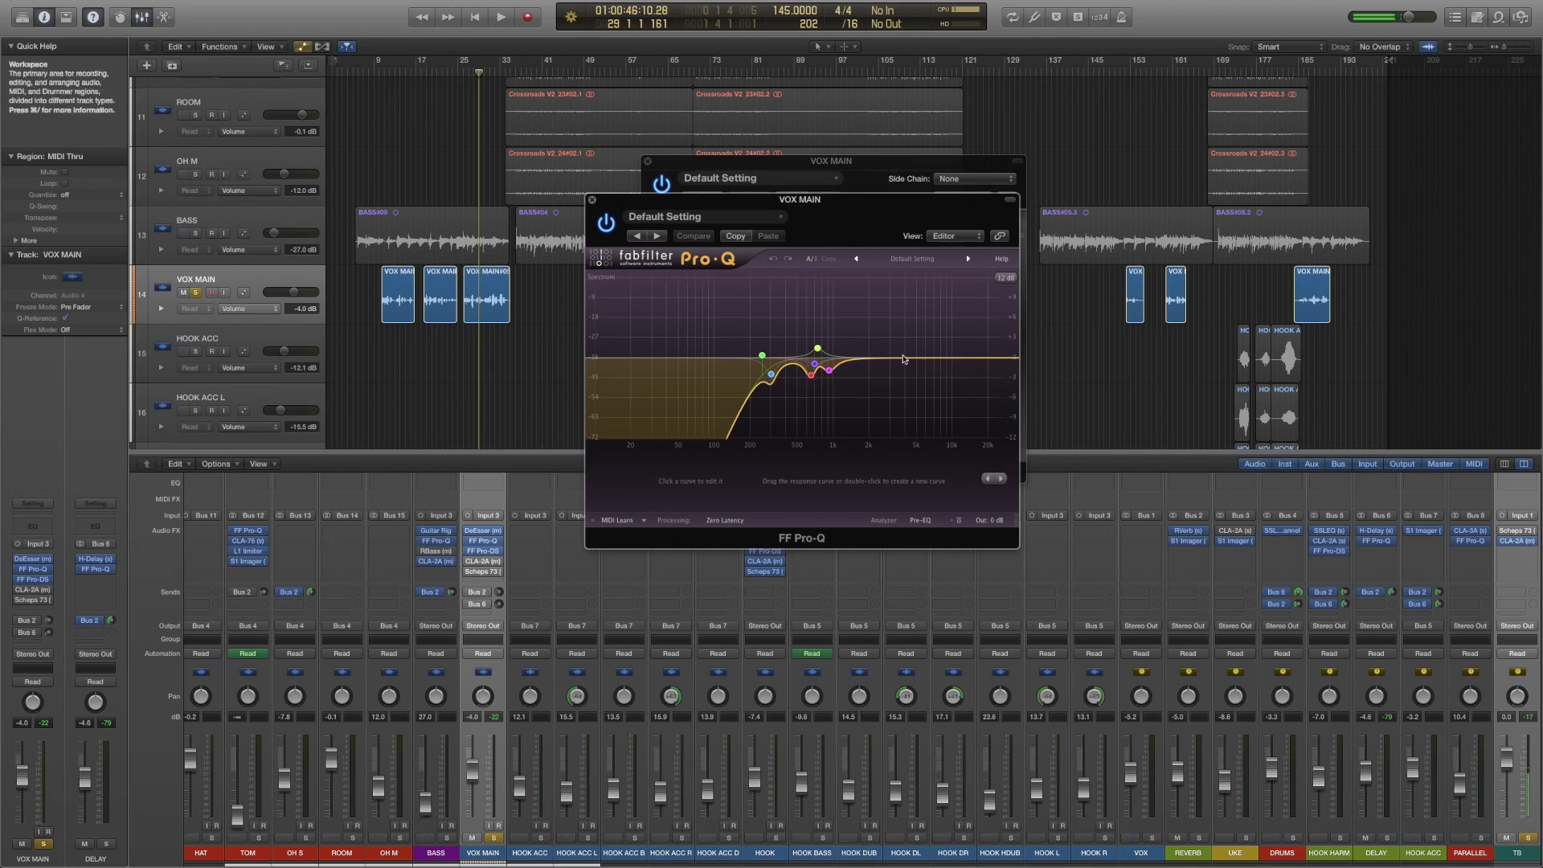
click(593, 200)
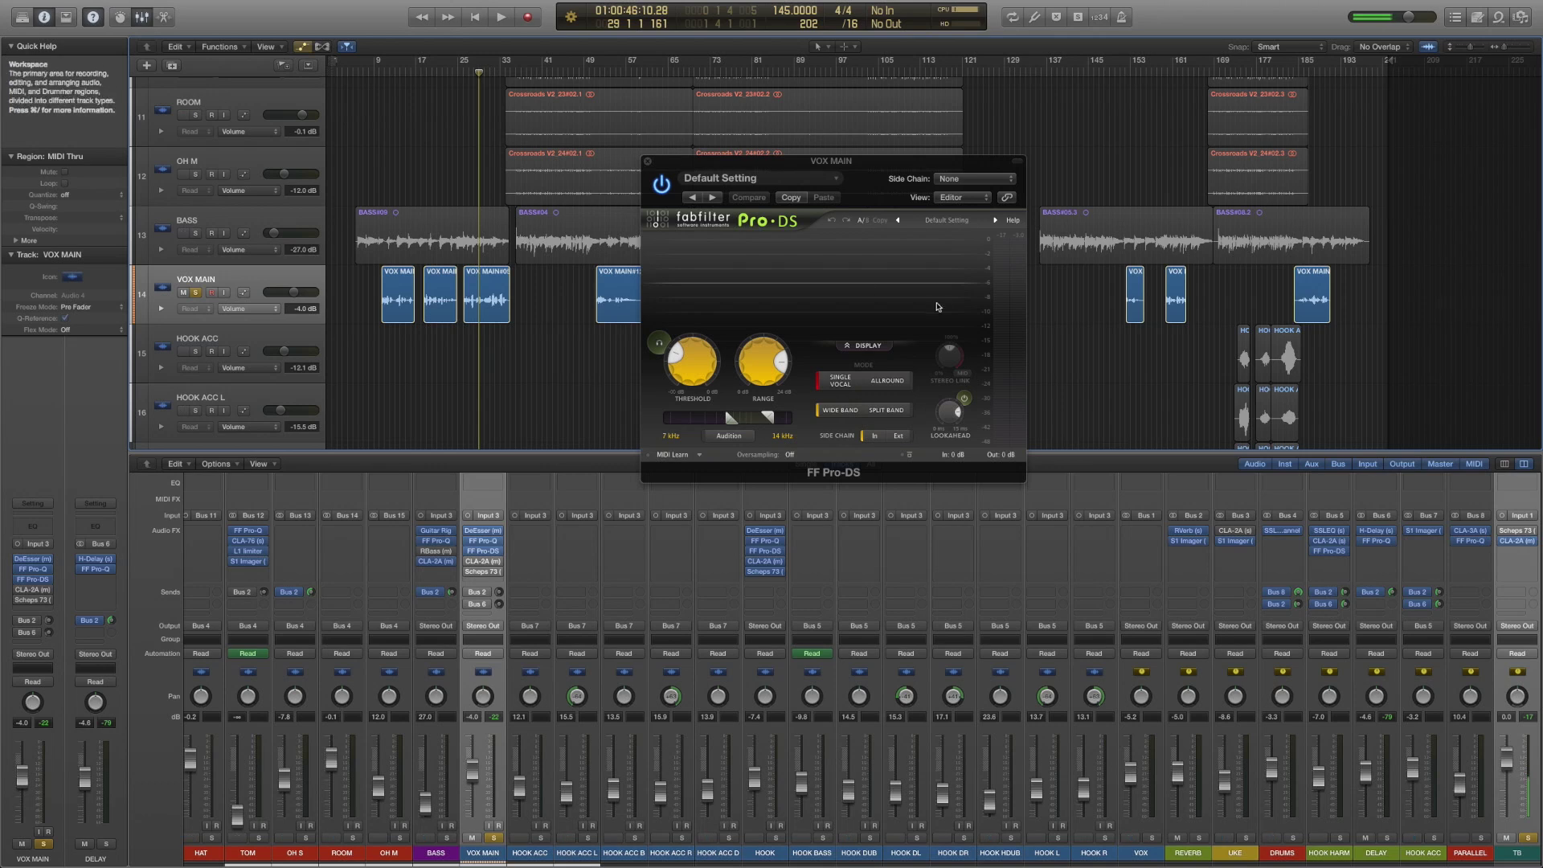
click(647, 165)
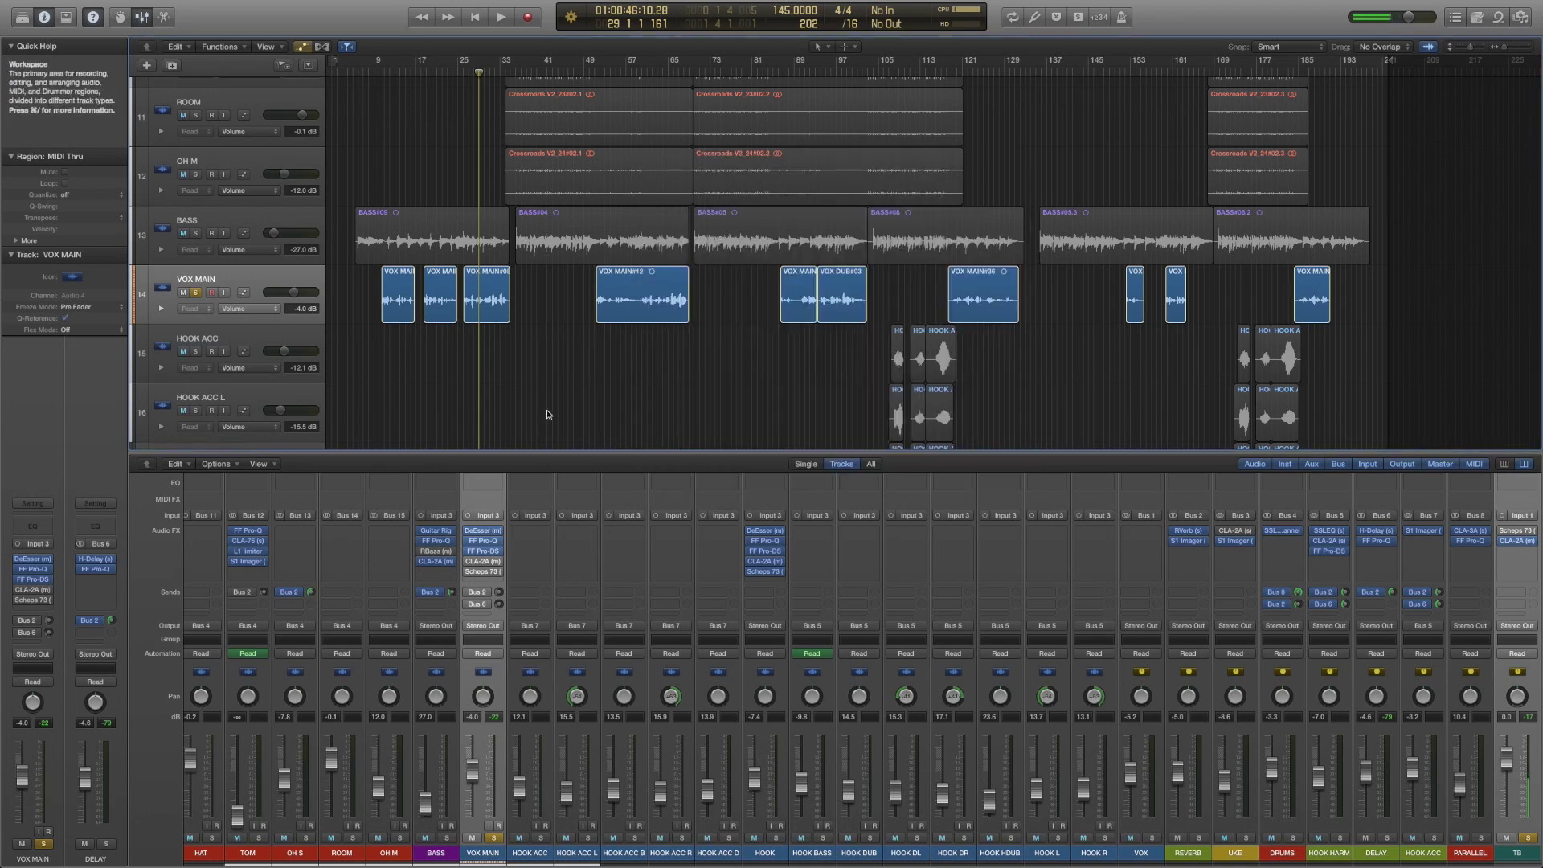
- Re-enable the CLA-2A compressor on VOX MAIN and place its open window clear of the channel strip
click(482, 561)
drag(231, 43, 787, 188)
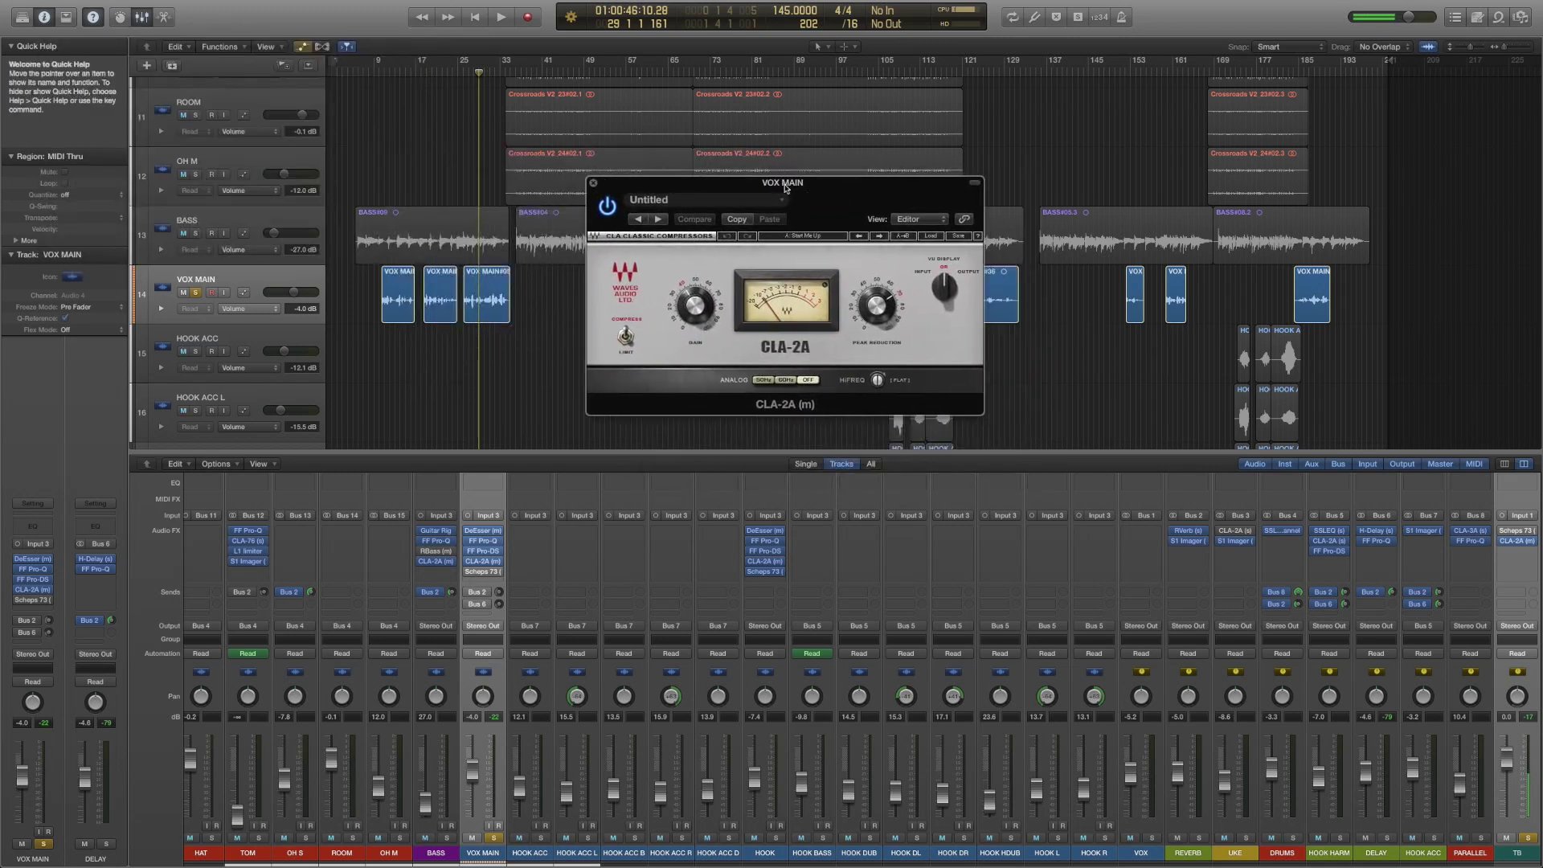
- Play the soloed vocal through the CLA-2A from bar 10 to about bar 16
click(375, 73)
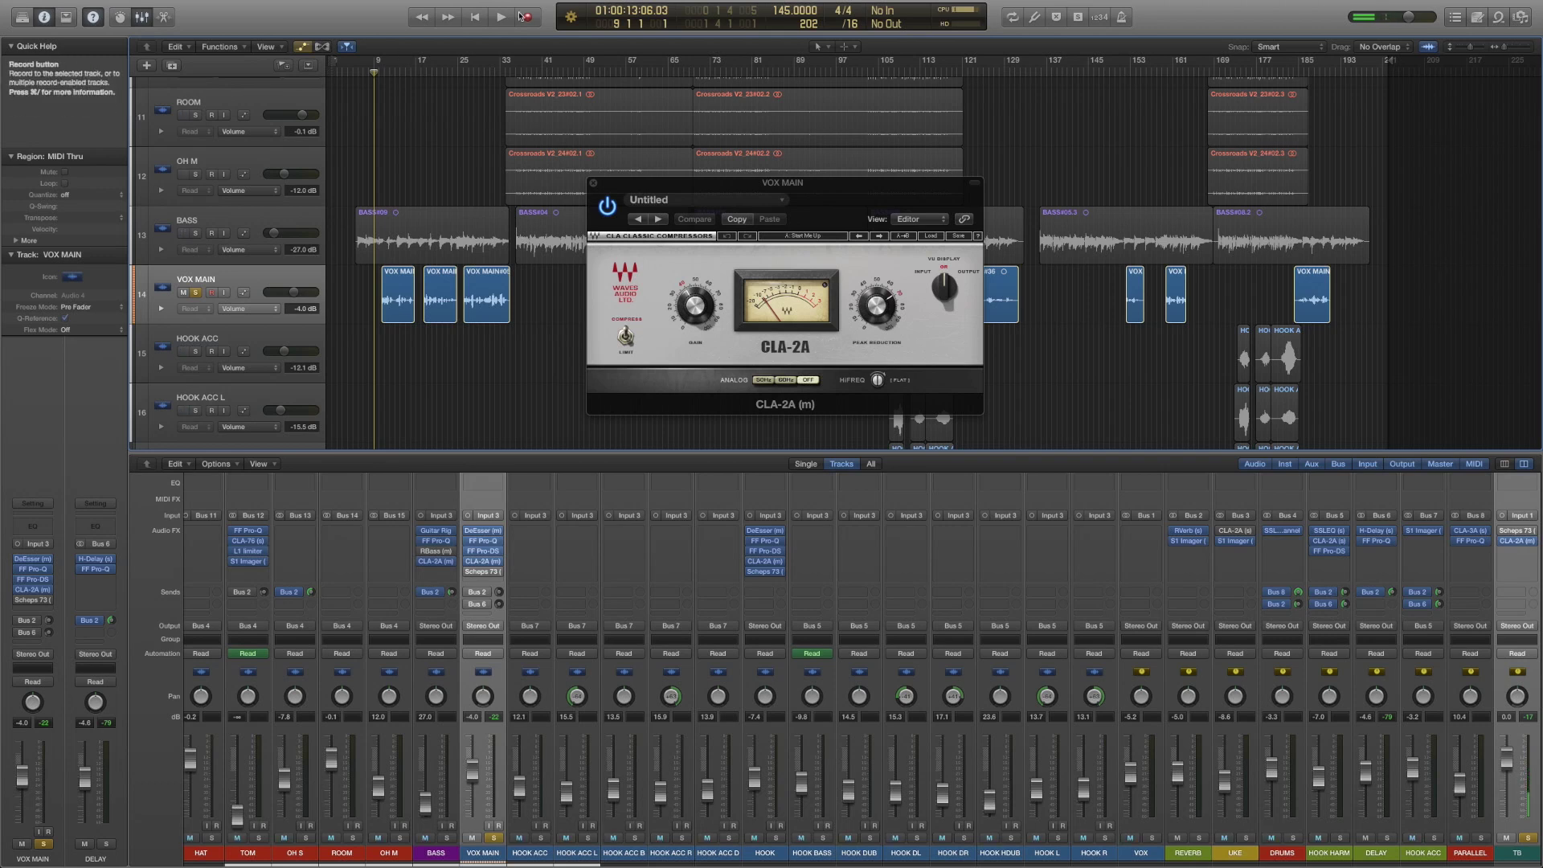
click(378, 73)
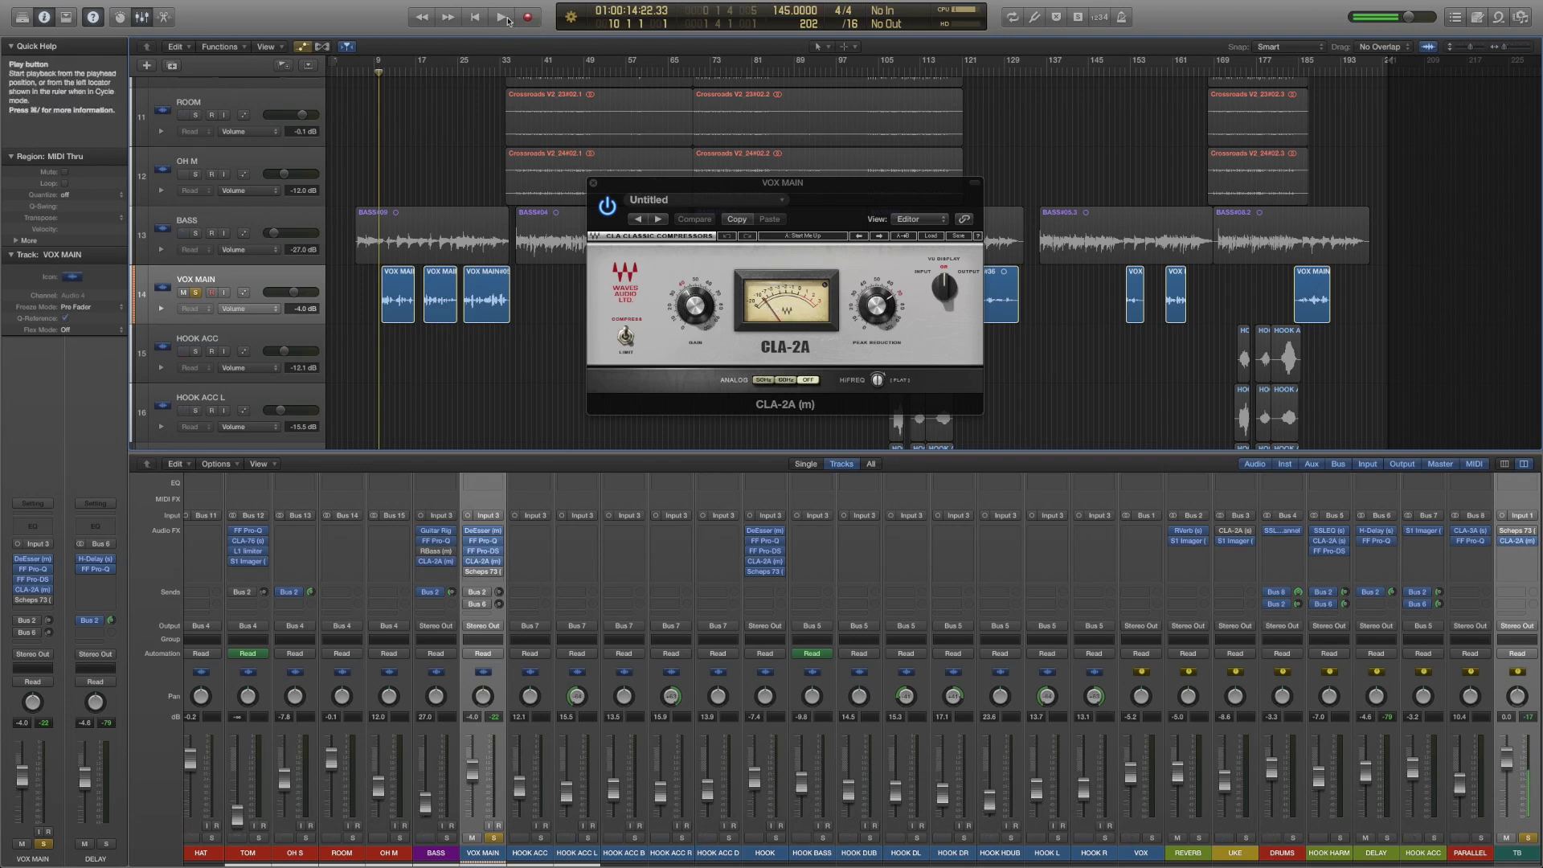
click(508, 19)
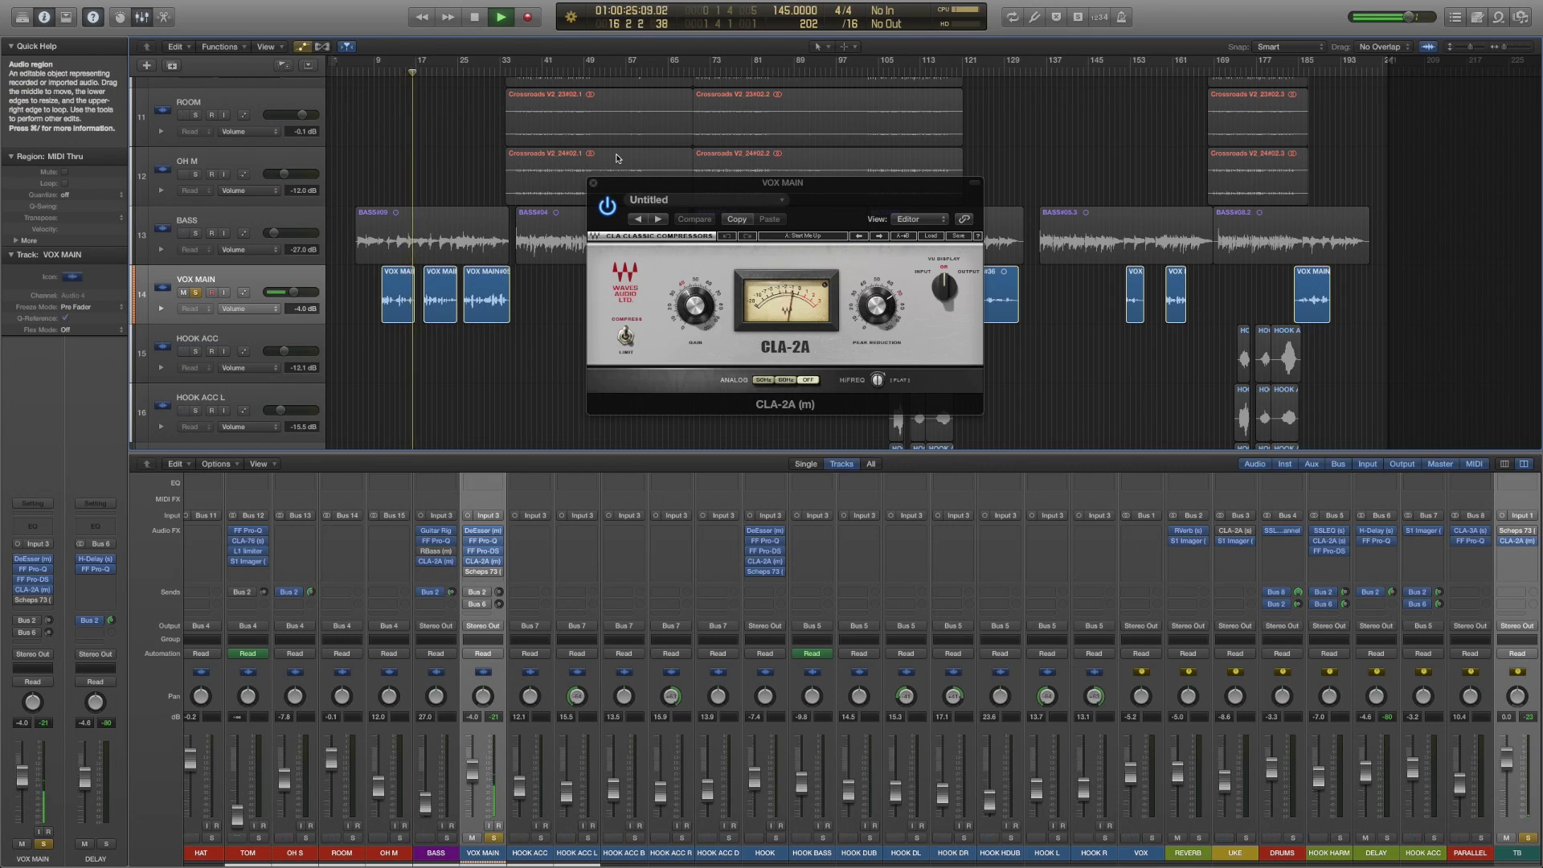
key(space)
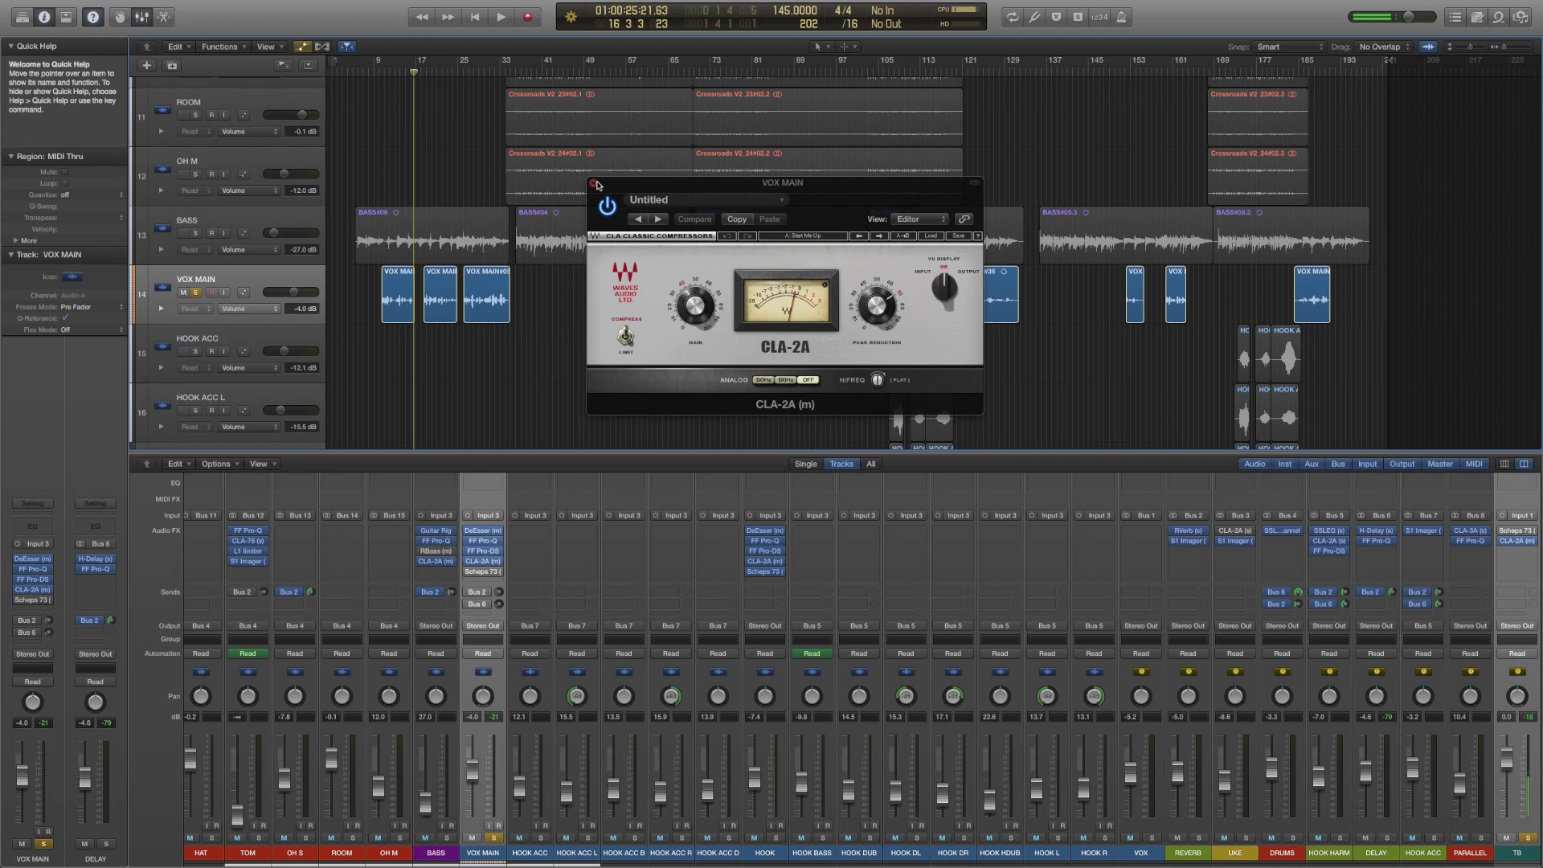
- Close the CLA-2A, open and re-enable Scheps 73 on VOX MAIN, and place its window clear of the channel strip
click(594, 184)
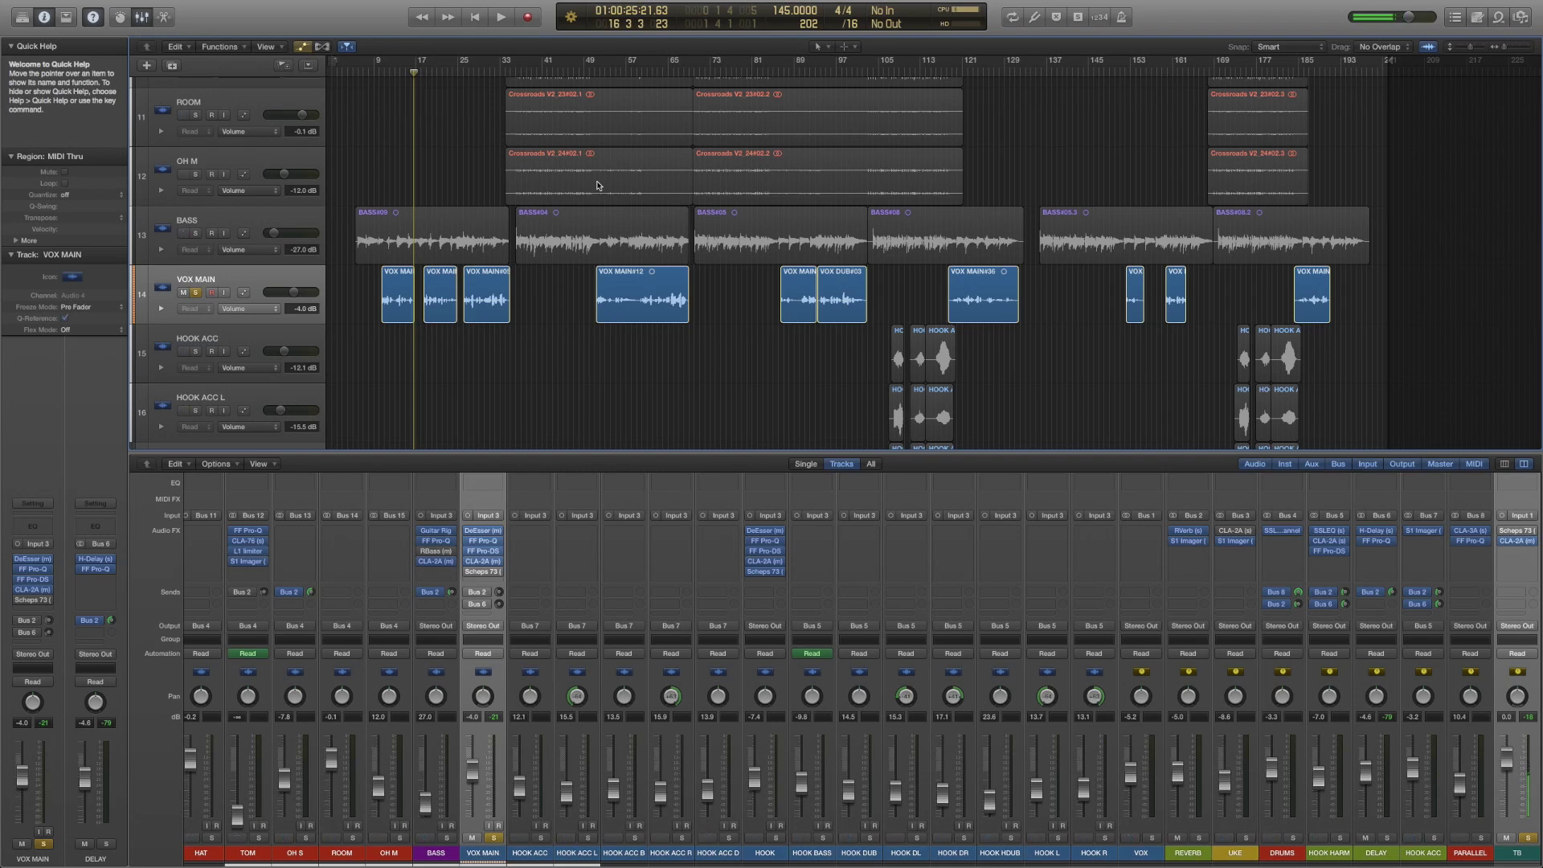
click(484, 571)
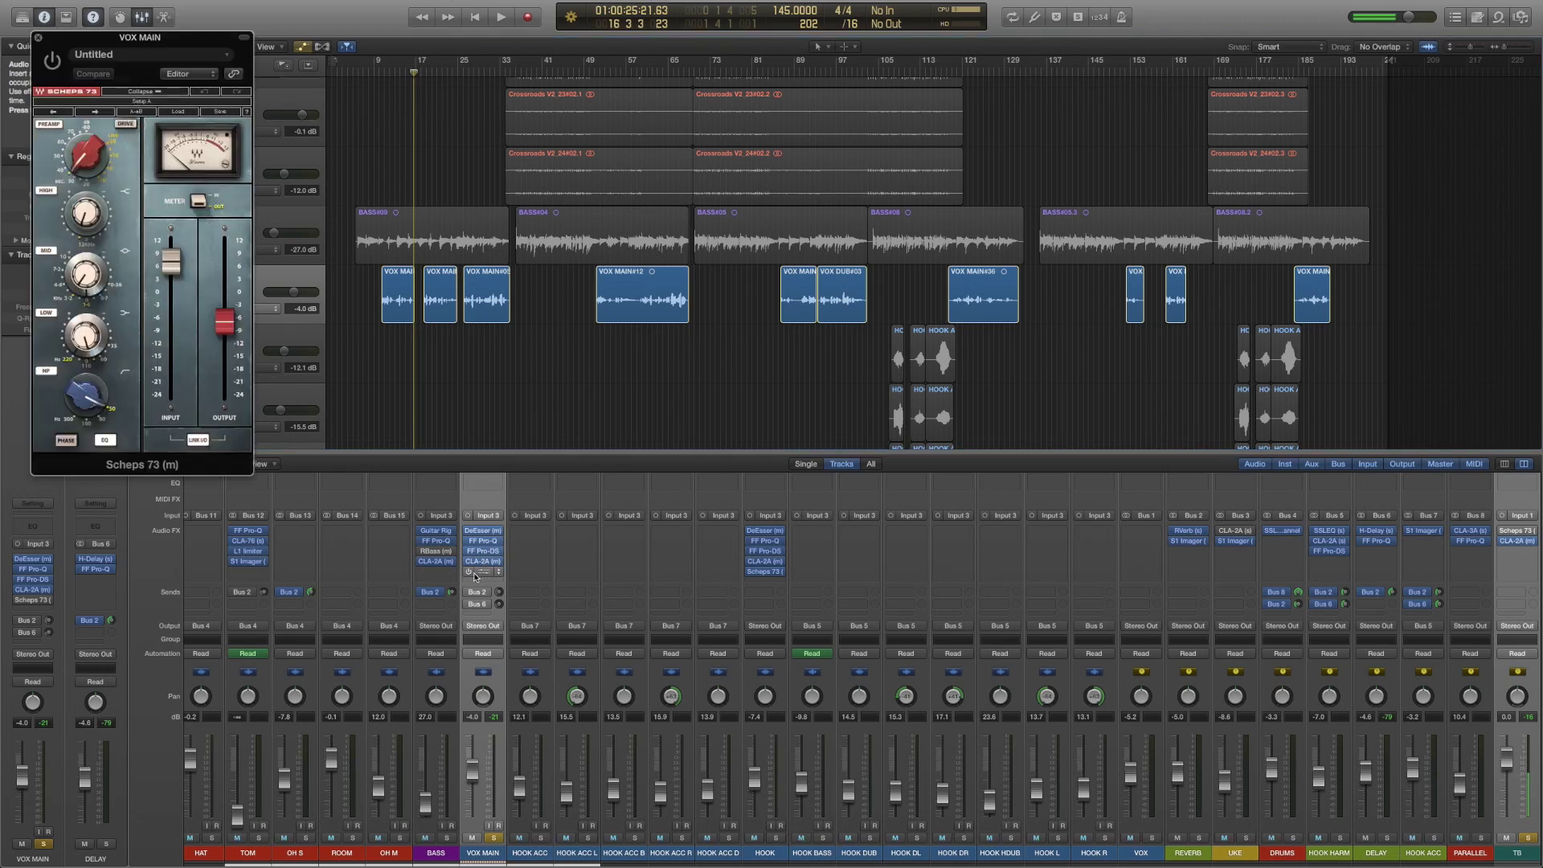
drag(146, 39, 846, 61)
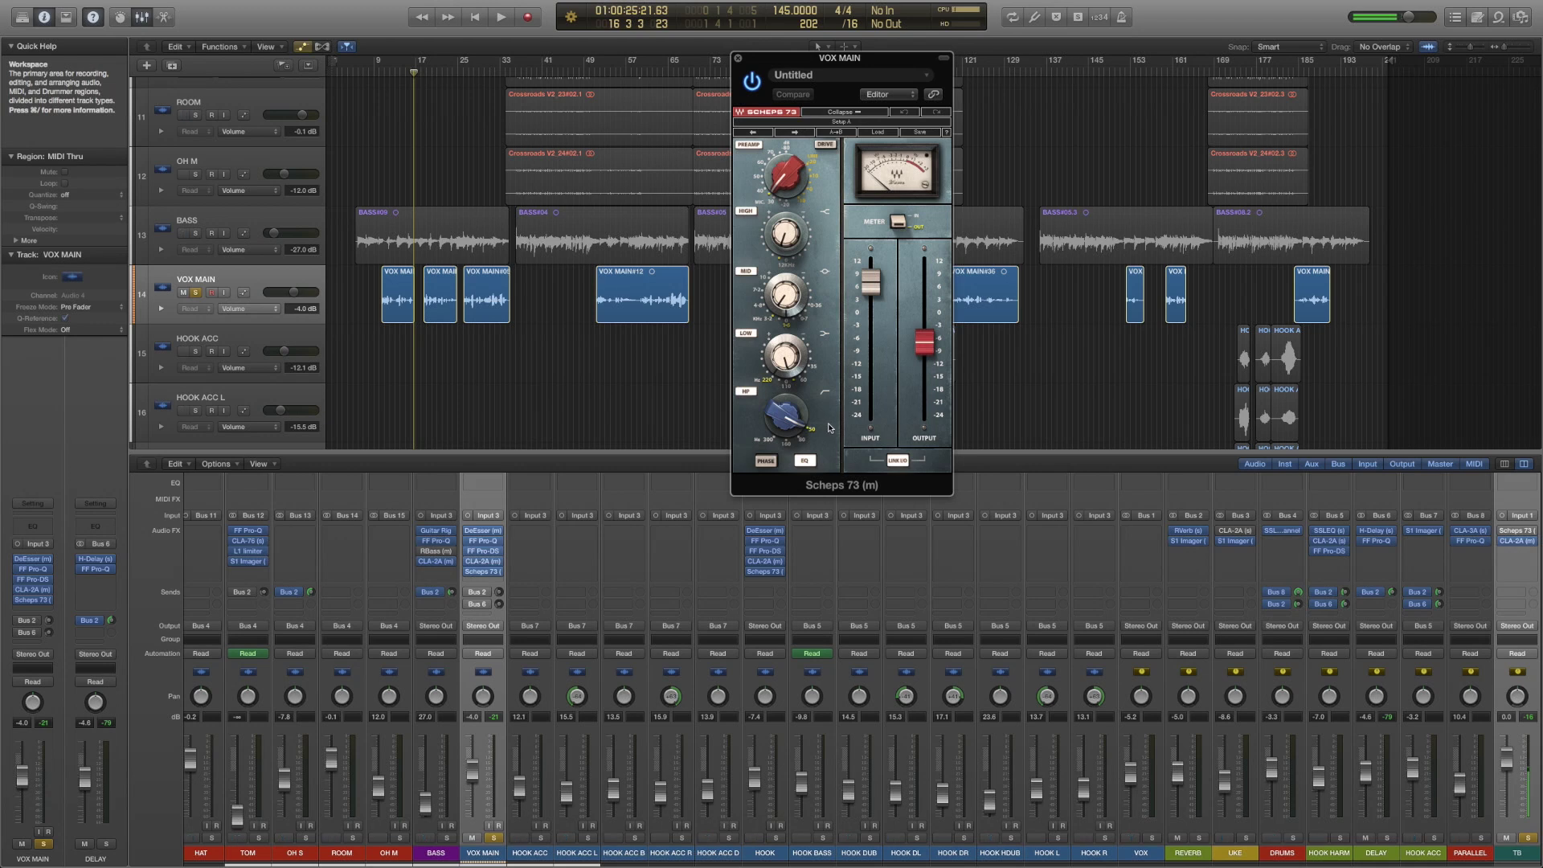
- Open the VOX MAIN Pro-Q, play the soloed vocal from bar 11, and view the curve at a 30 dB display range
click(483, 541)
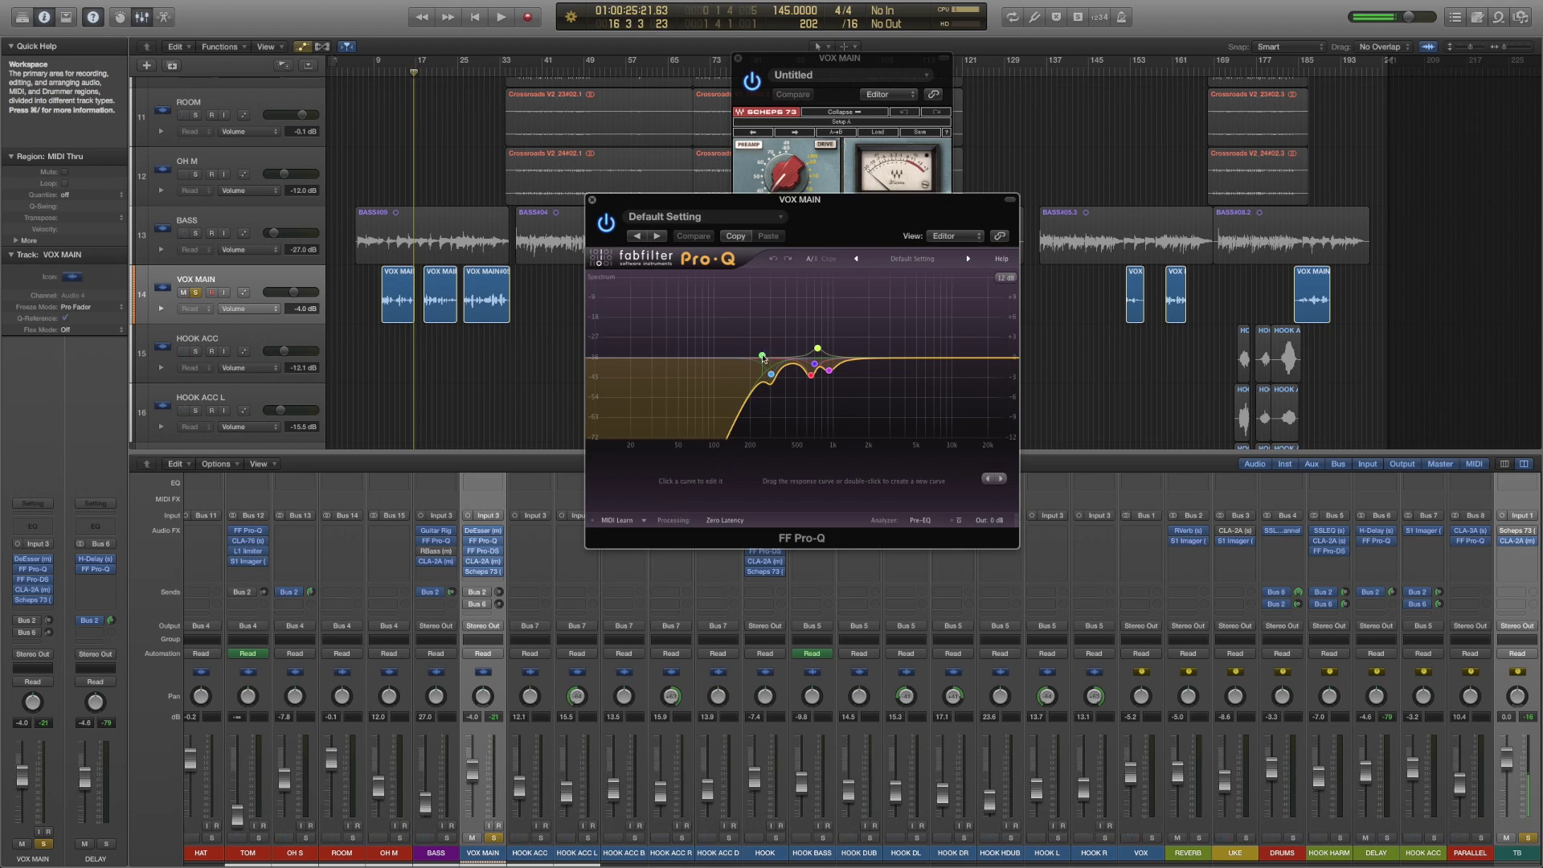
click(386, 73)
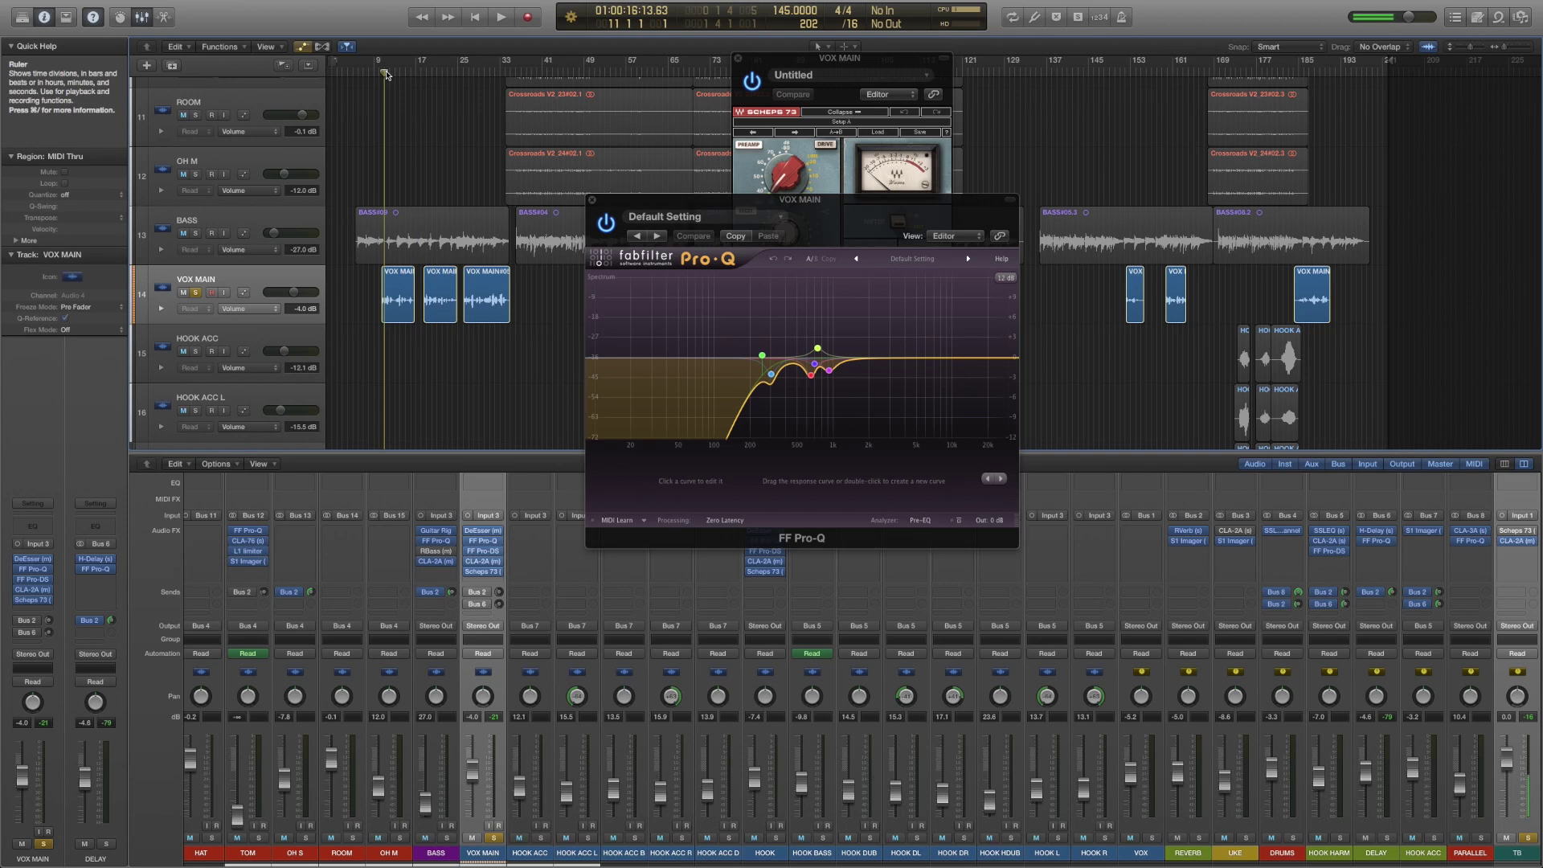
key(space)
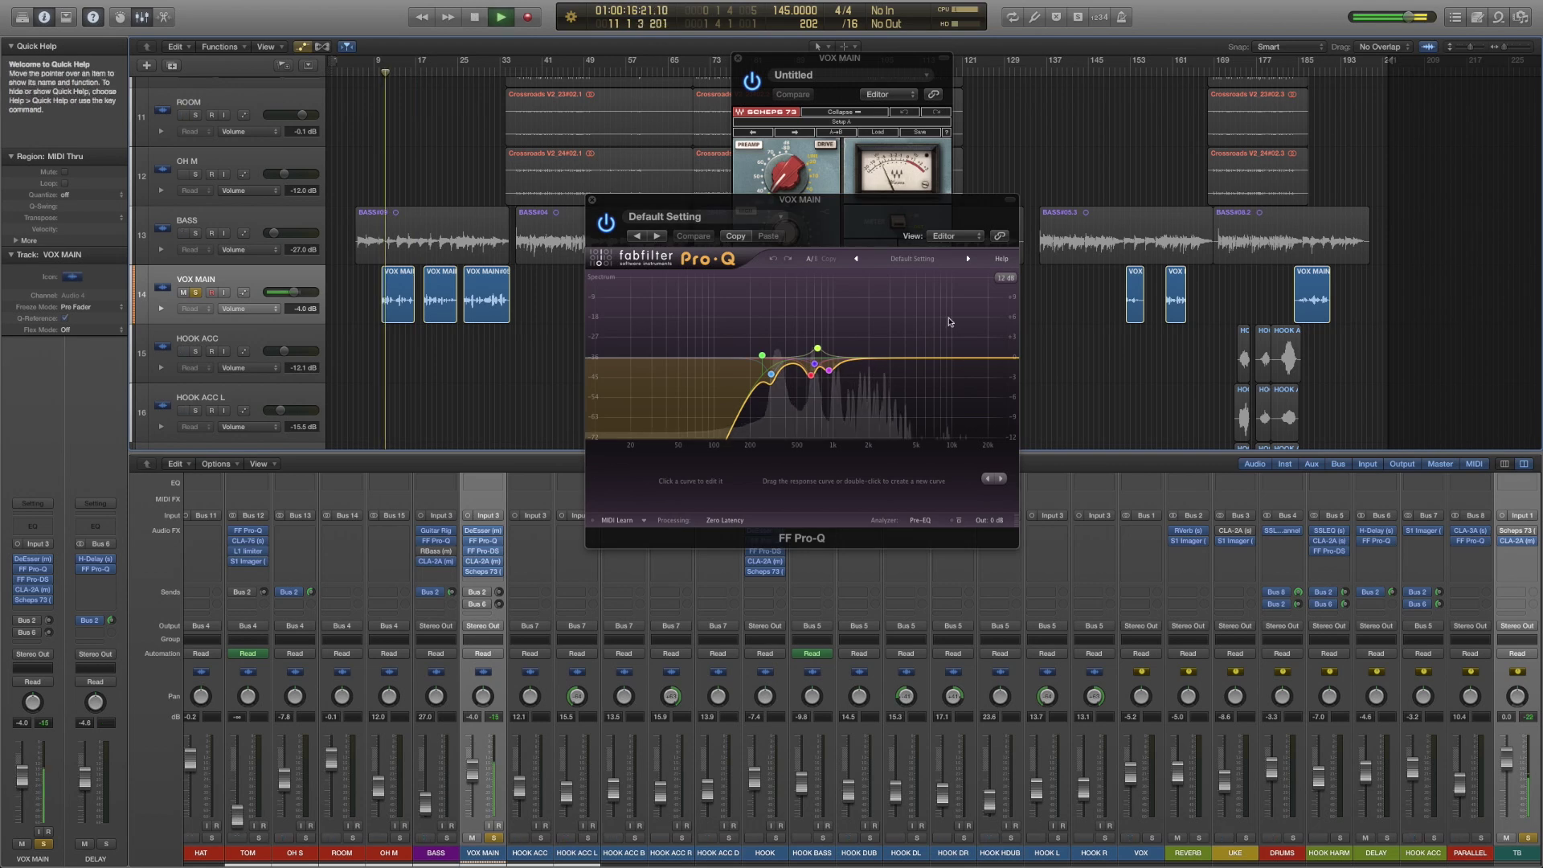
click(1004, 277)
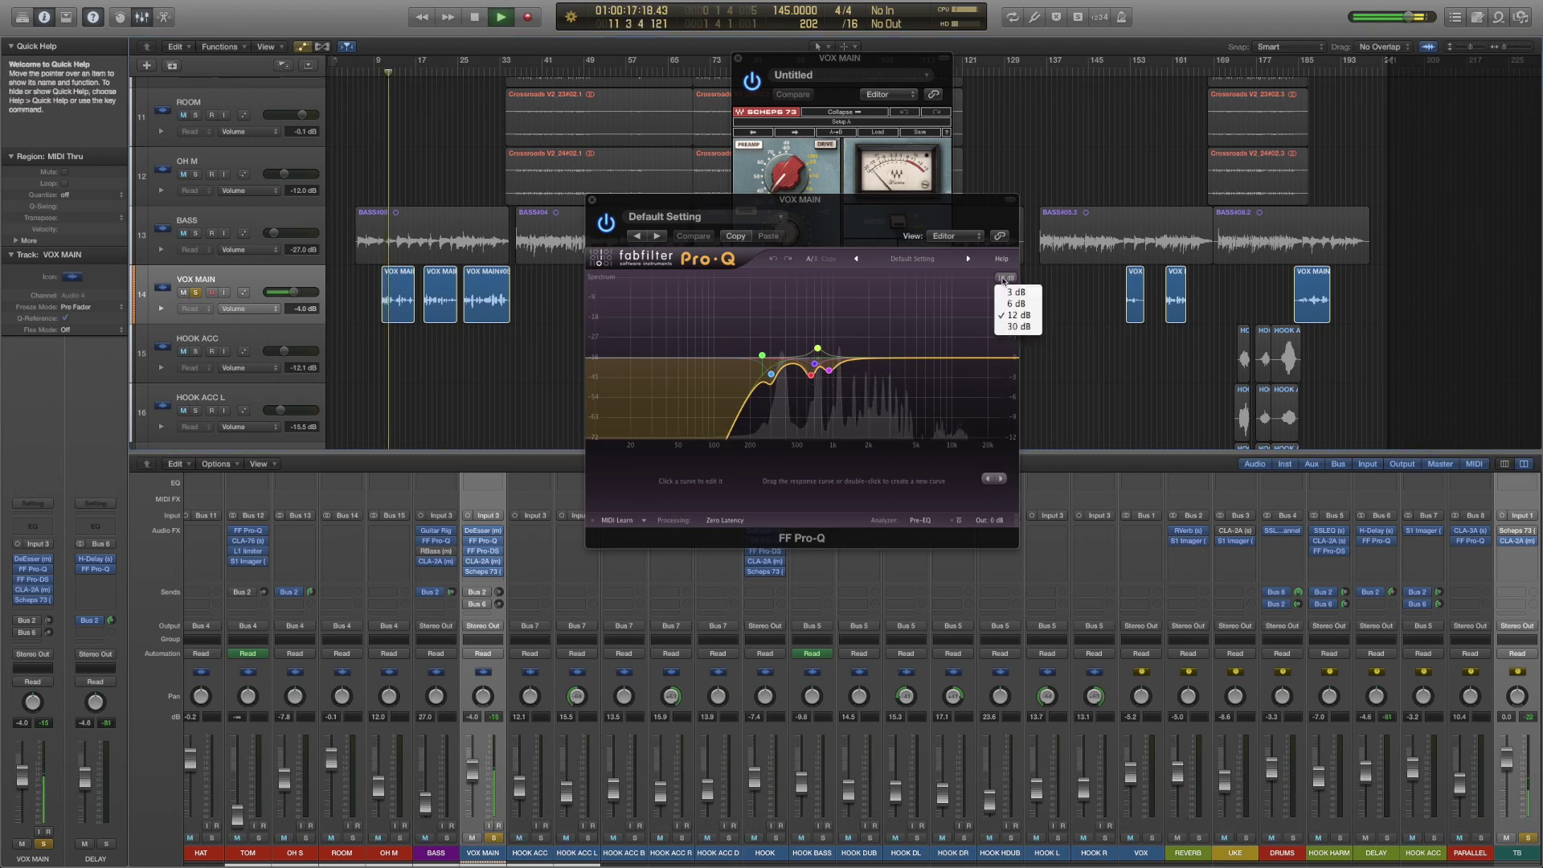
click(1019, 327)
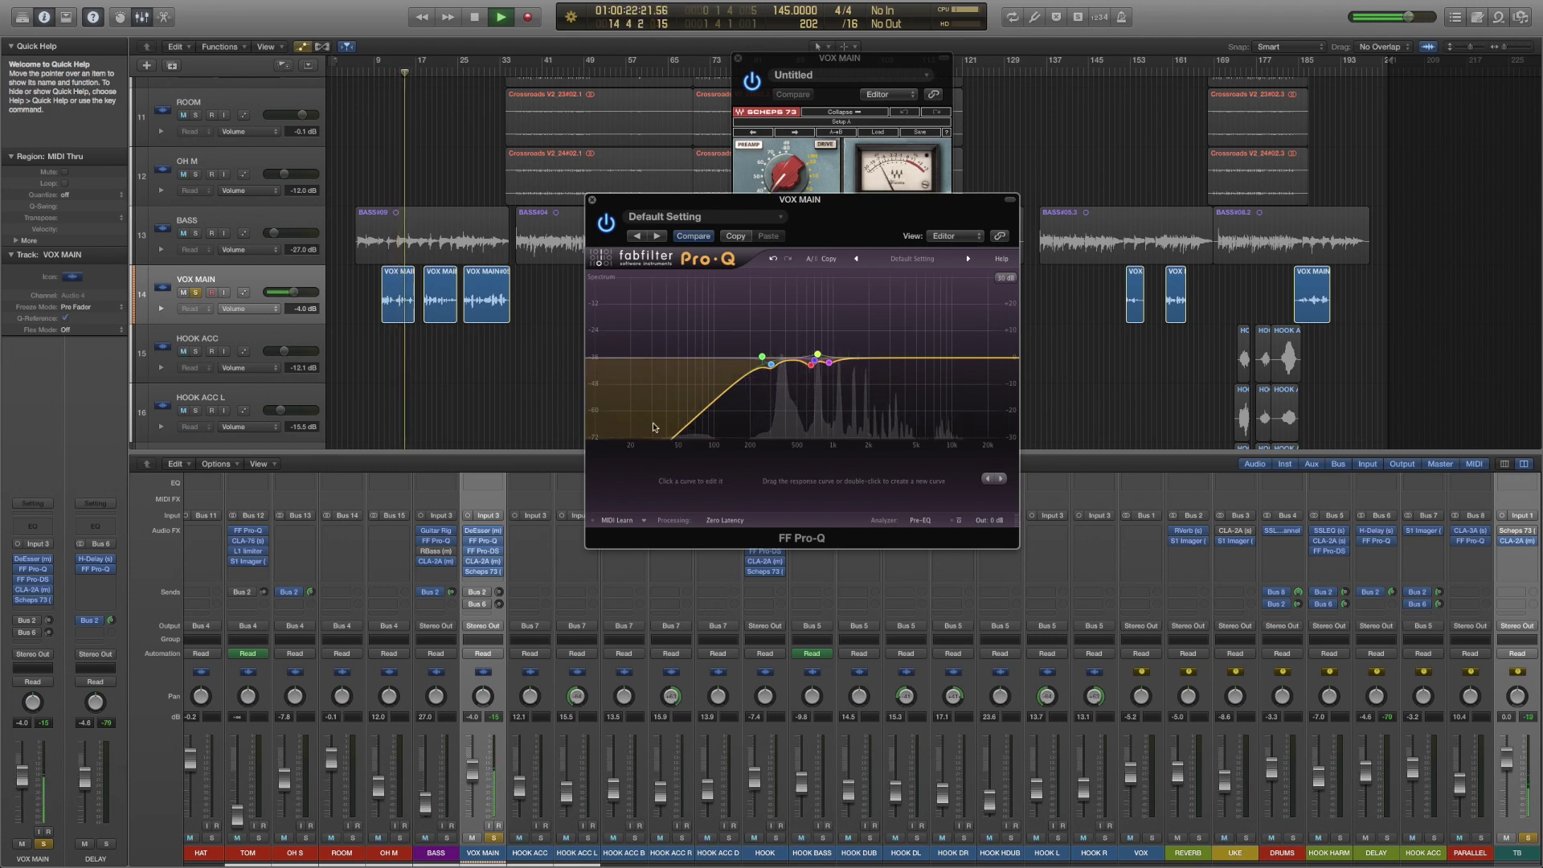
- Restore the Pro-Q display range to 12 dB, close its window, and stop playback
click(1000, 280)
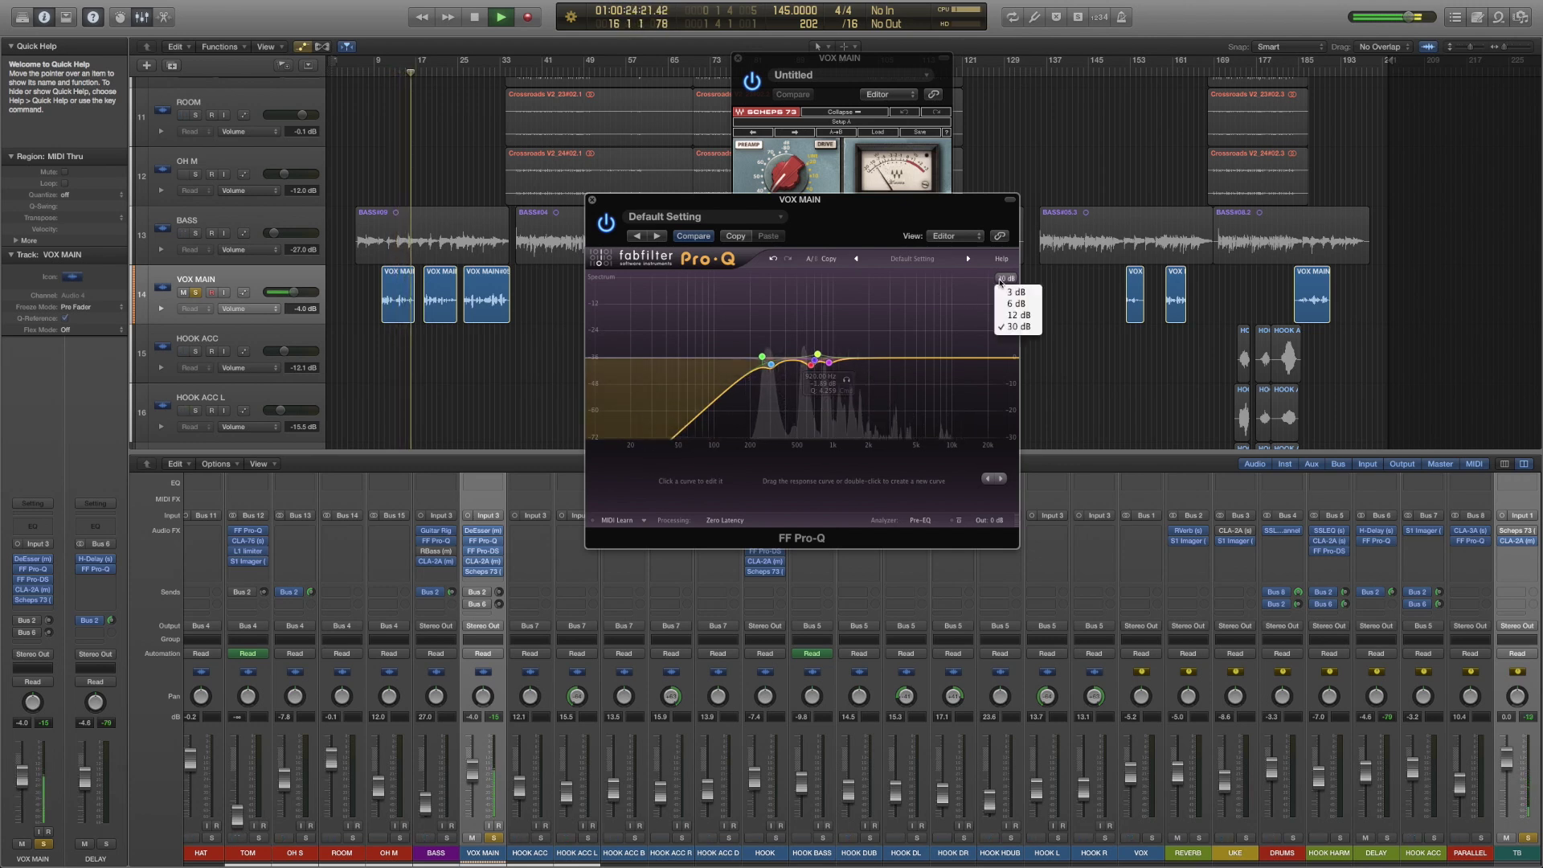
click(1013, 315)
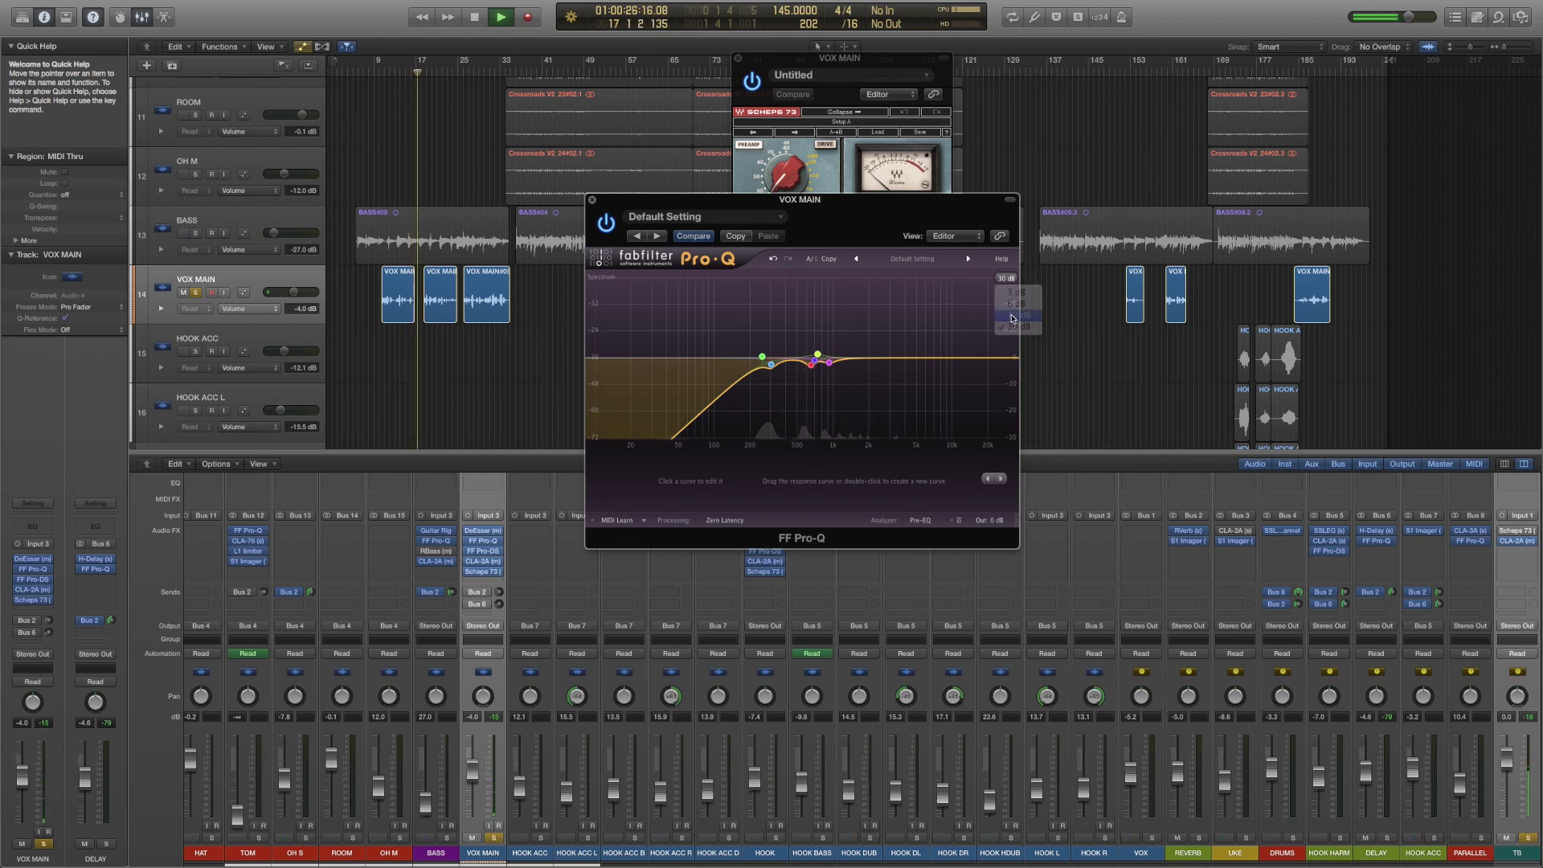
click(593, 200)
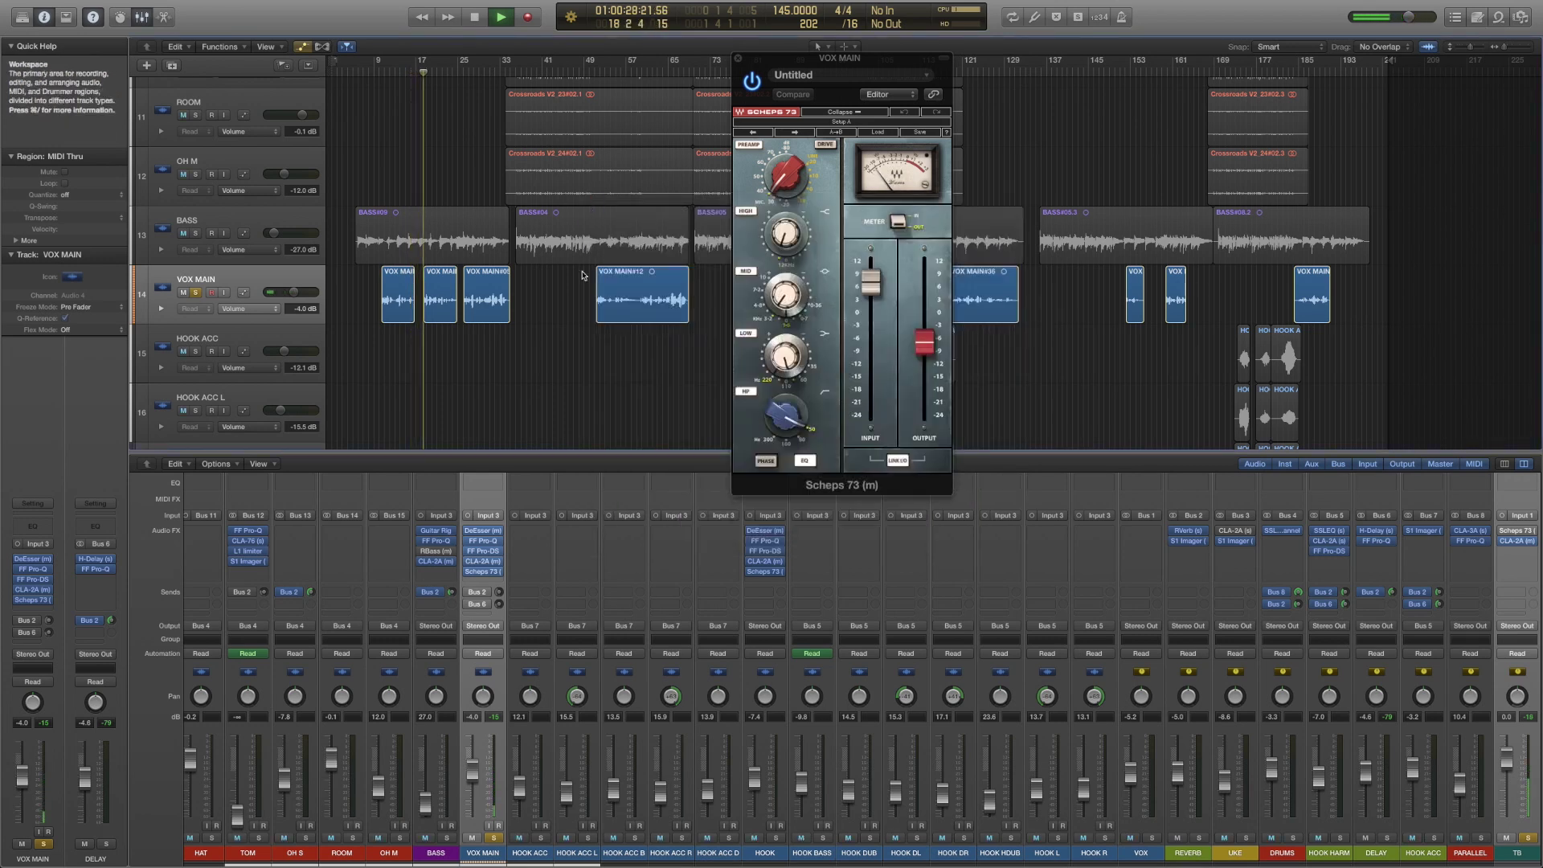
key(space)
- Reposition the Scheps 73 window, review its low and mid bands, and switch off the high band
drag(829, 66, 729, 171)
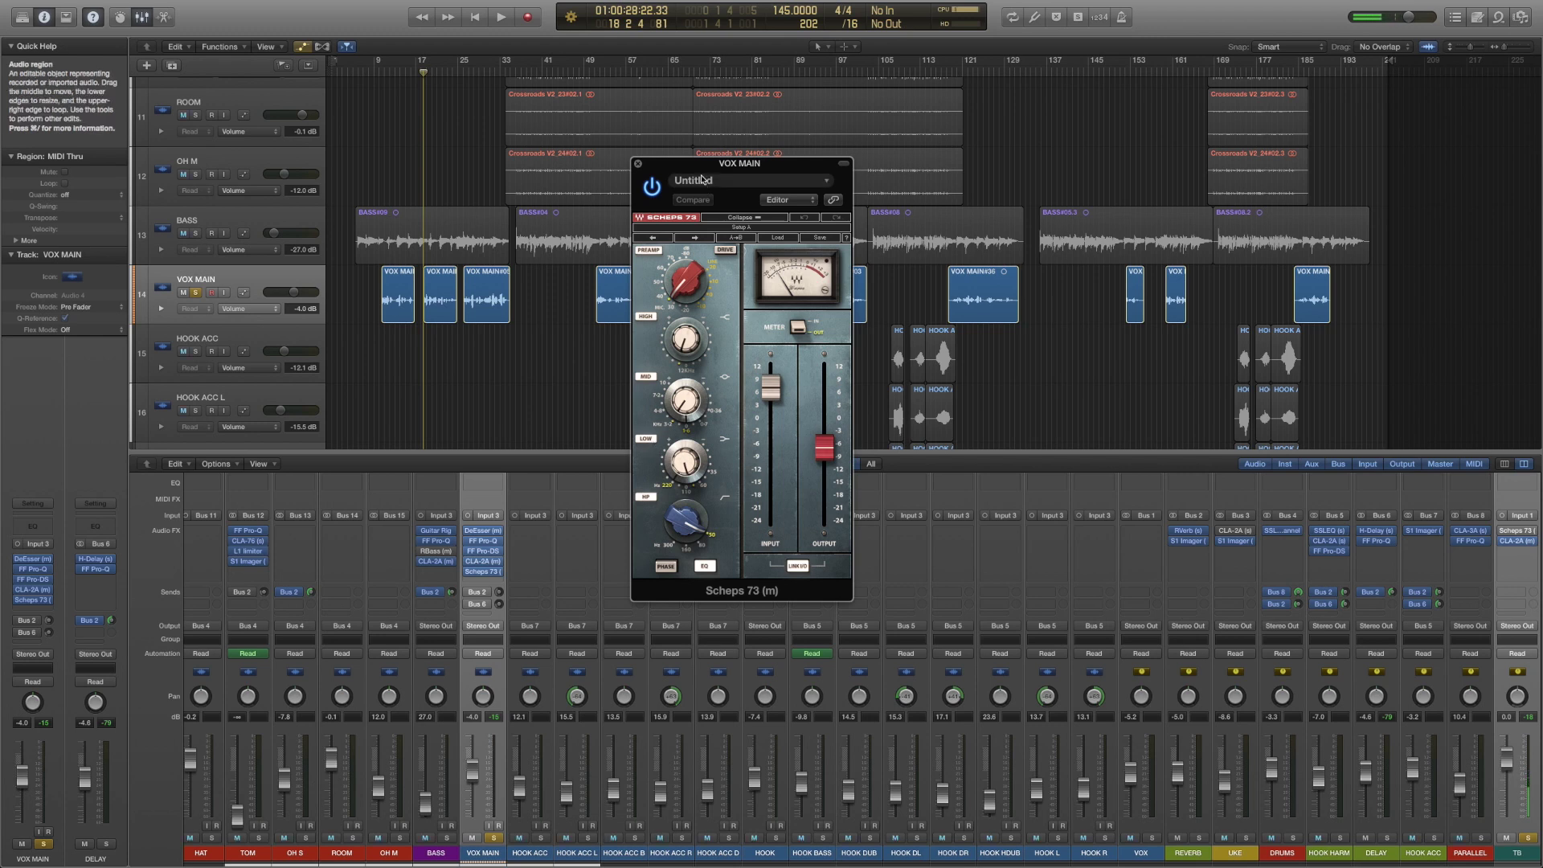
drag(708, 163, 658, 91)
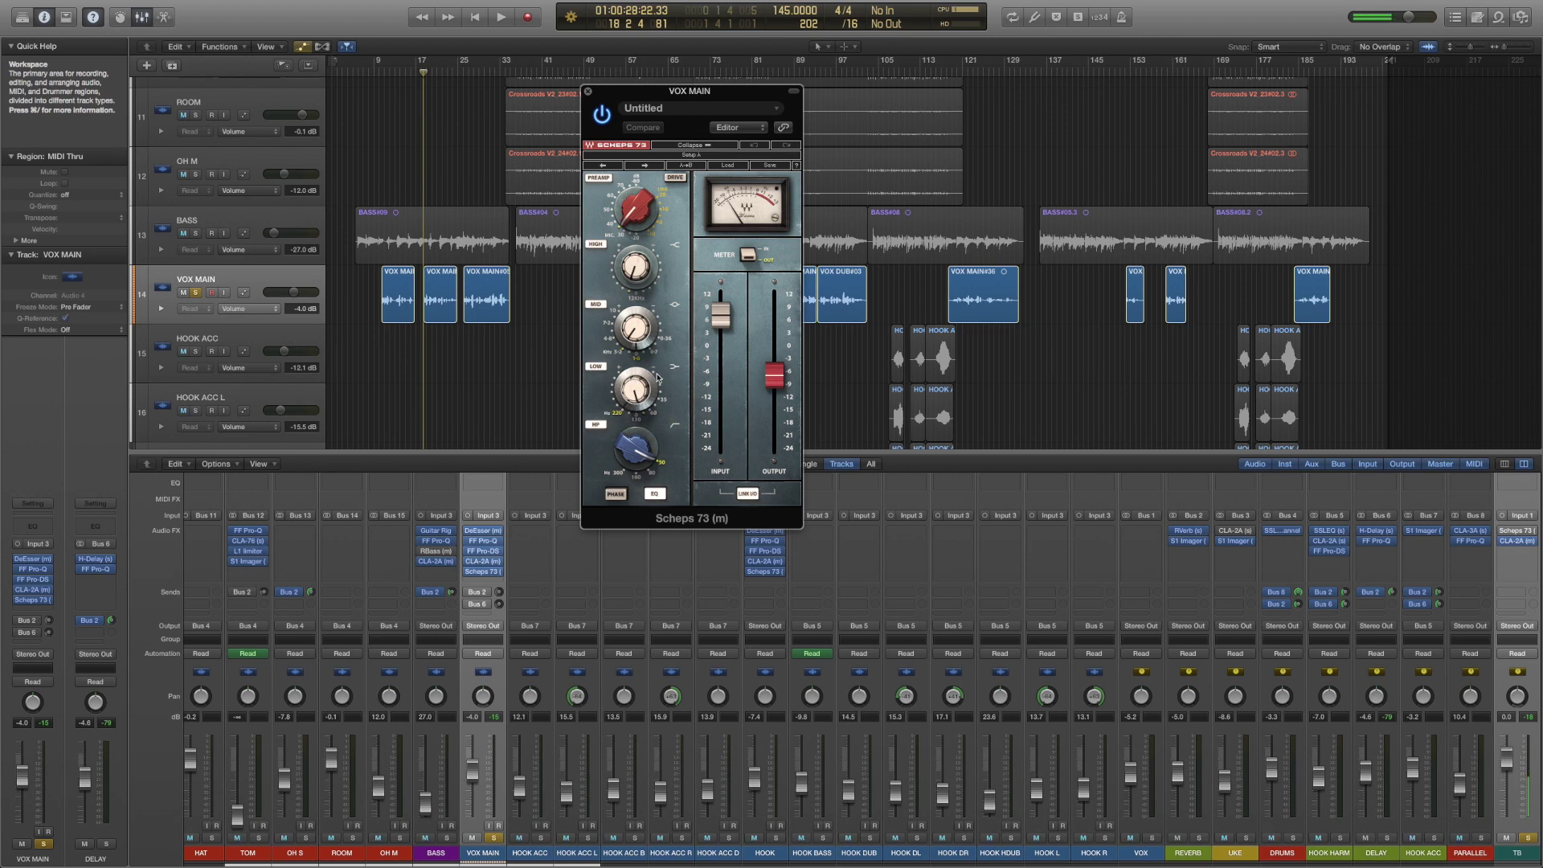
mouse_move(641, 406)
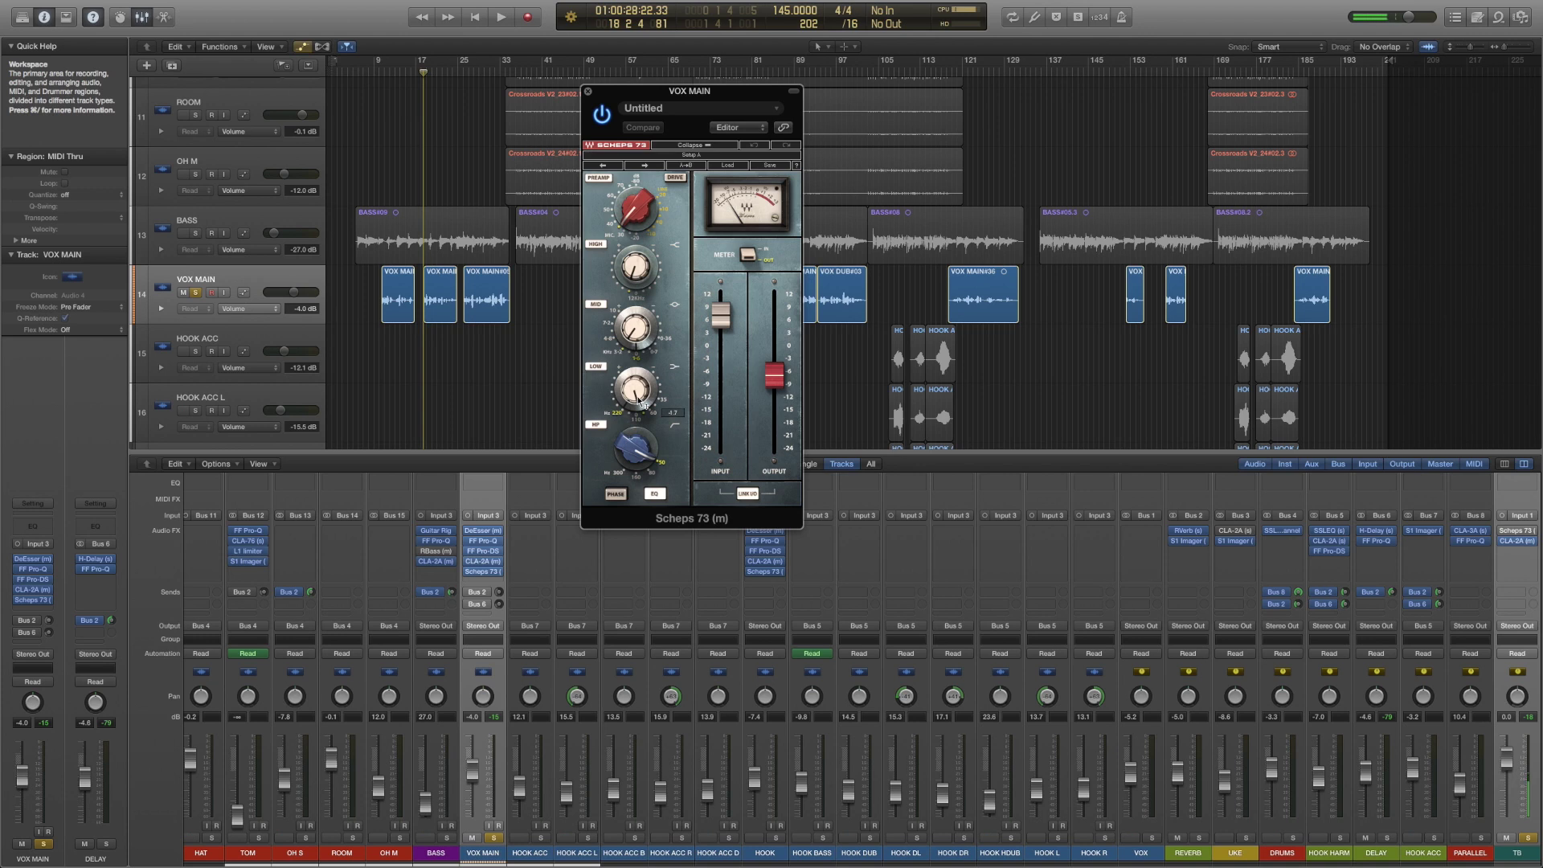
click(629, 328)
click(598, 245)
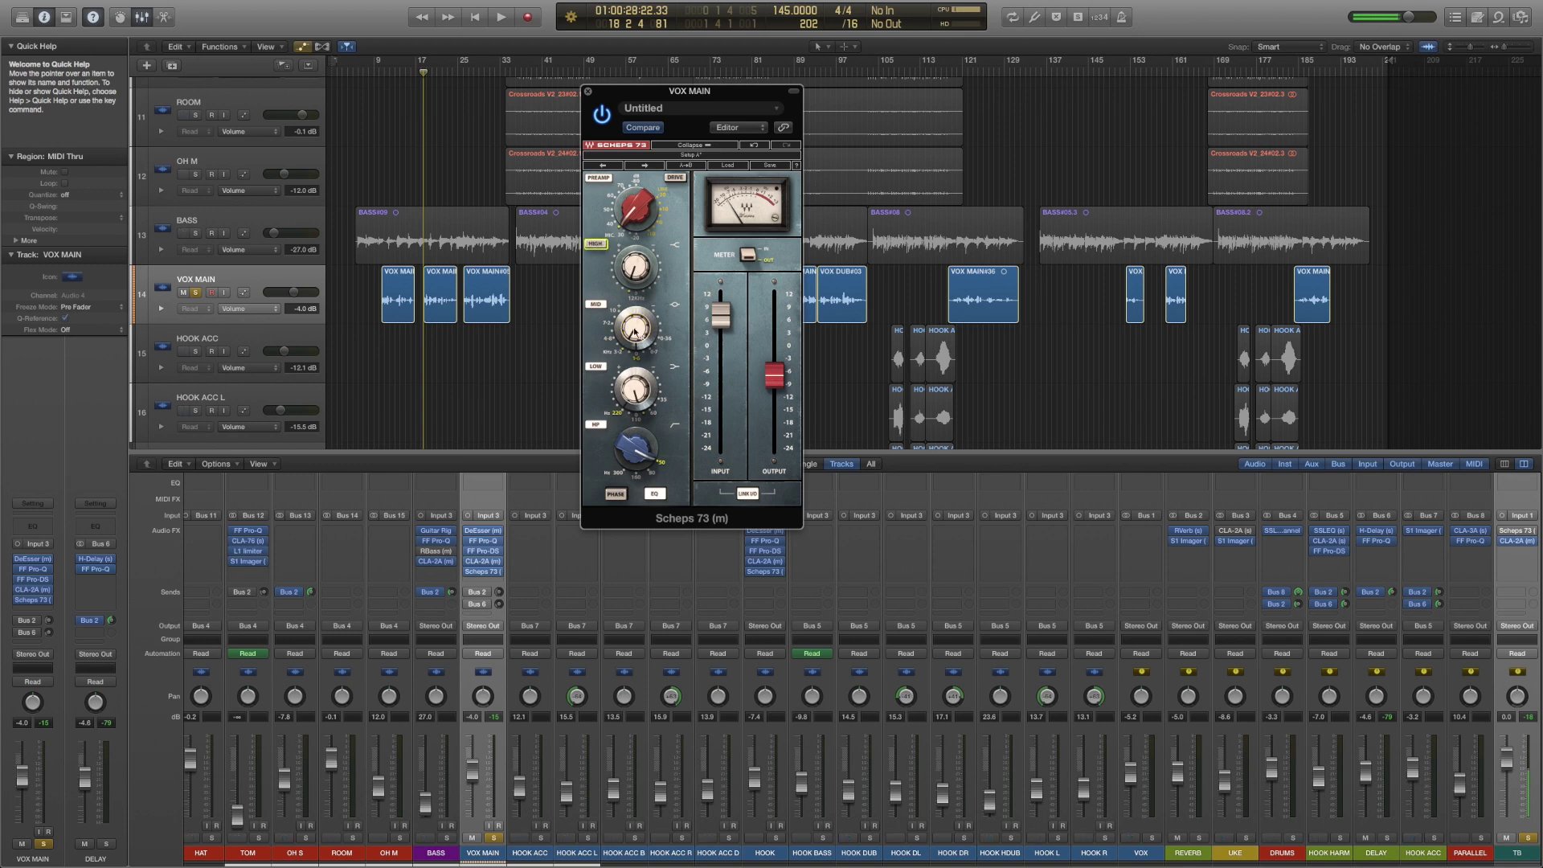
- Play the vocal from bar 9 while strongly boosting the Scheps 73 mid gain, stop, and bring the gain back down
click(374, 73)
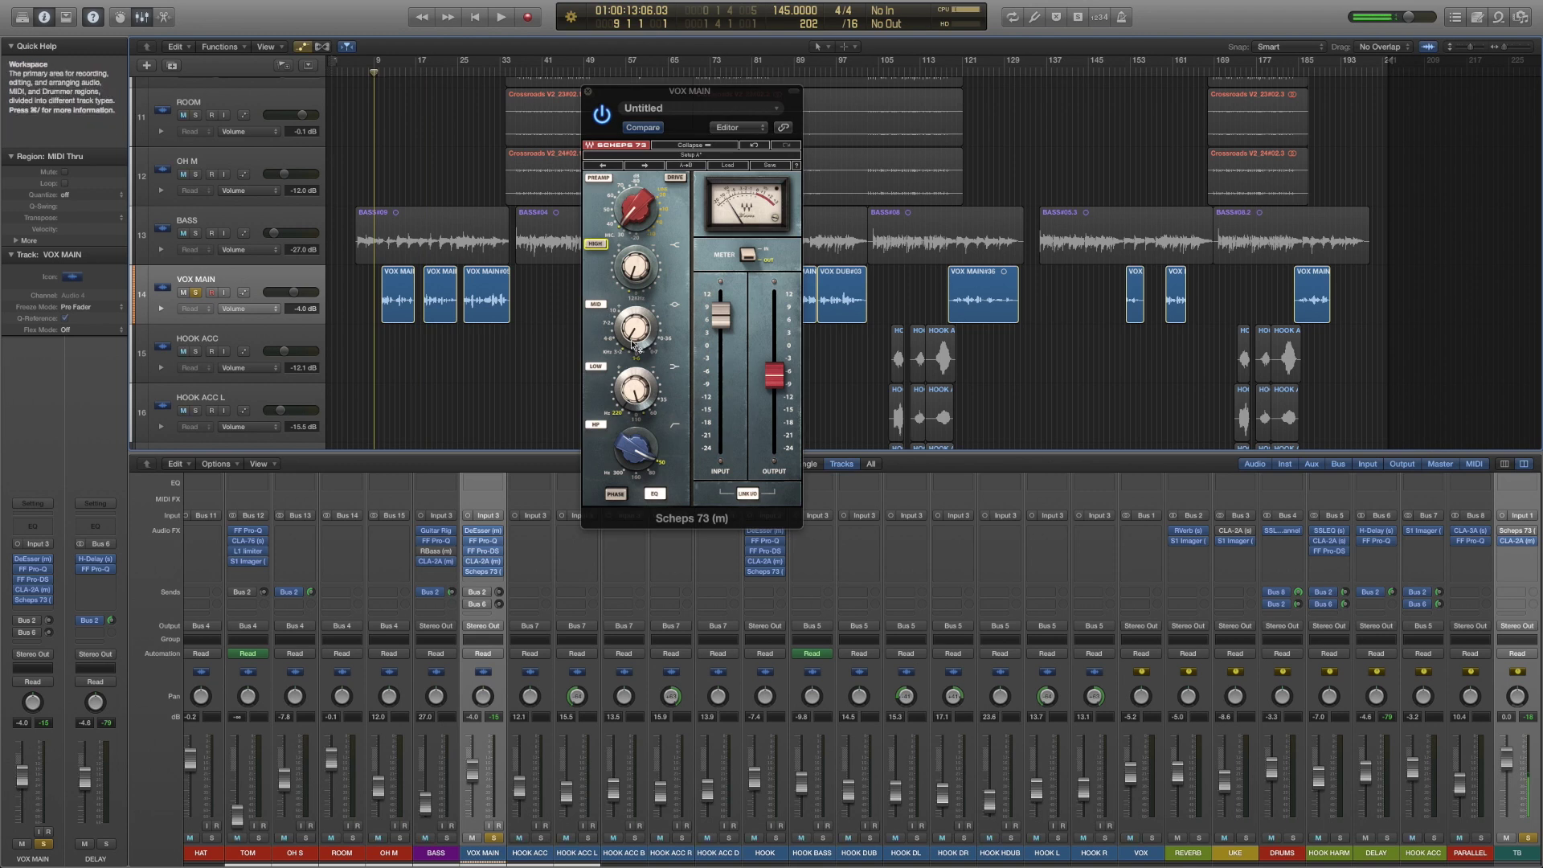
key(space)
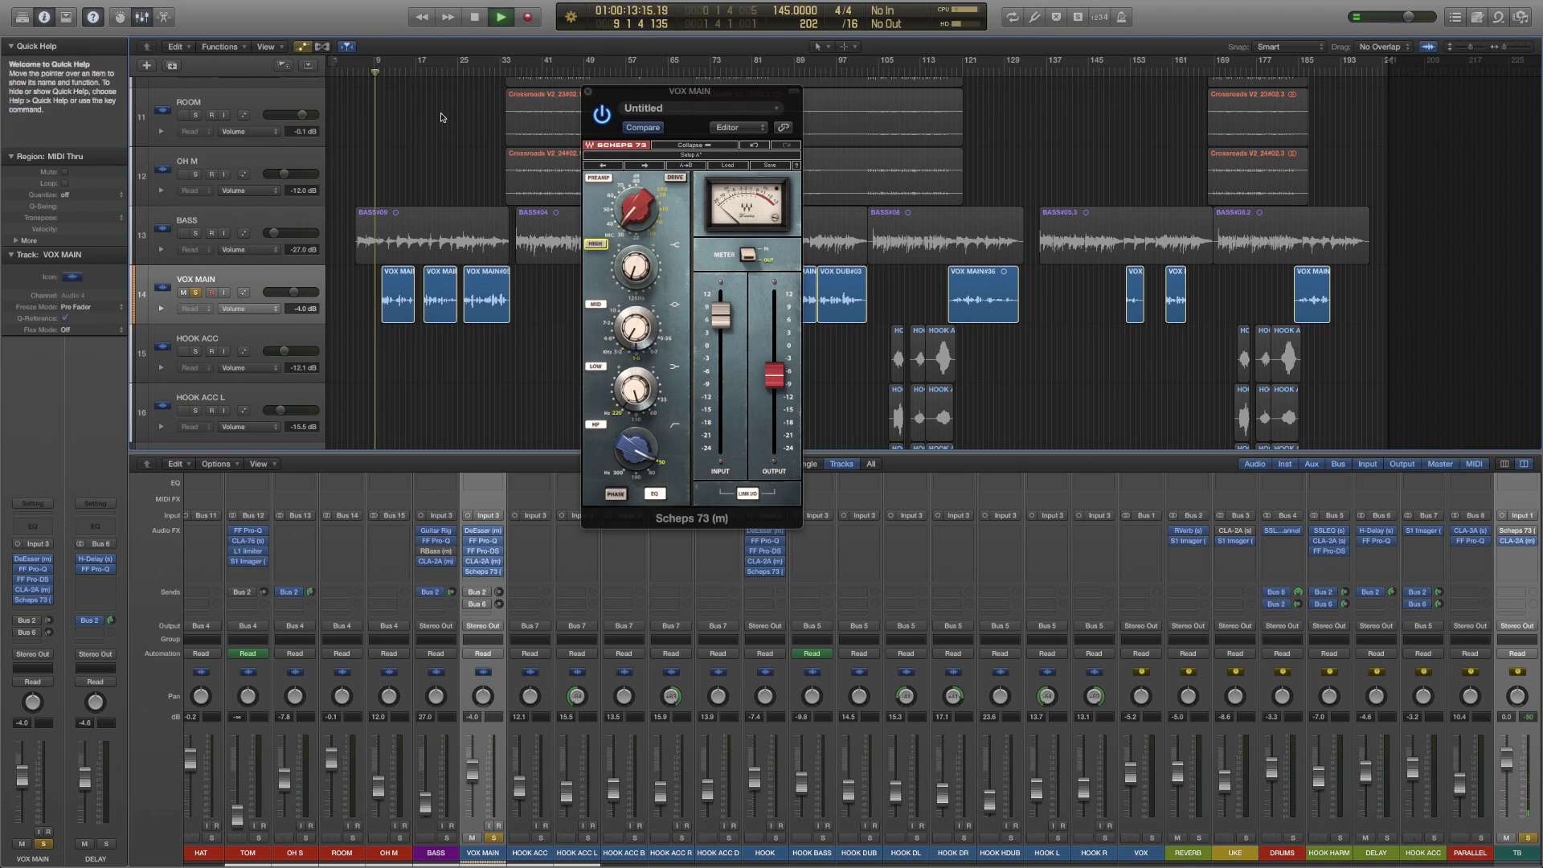
drag(637, 324, 633, 312)
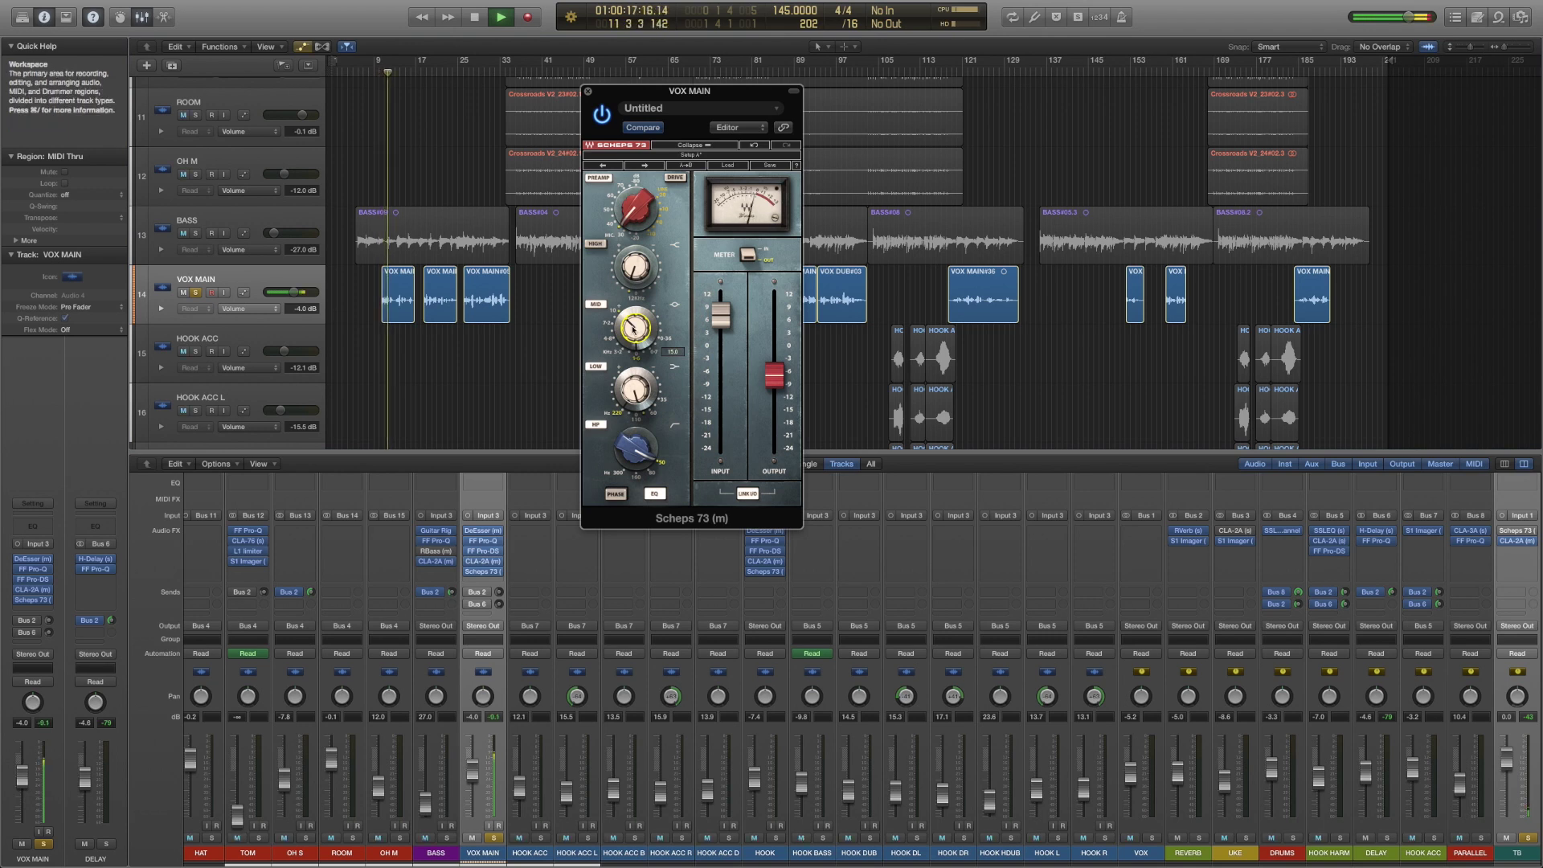
key(space)
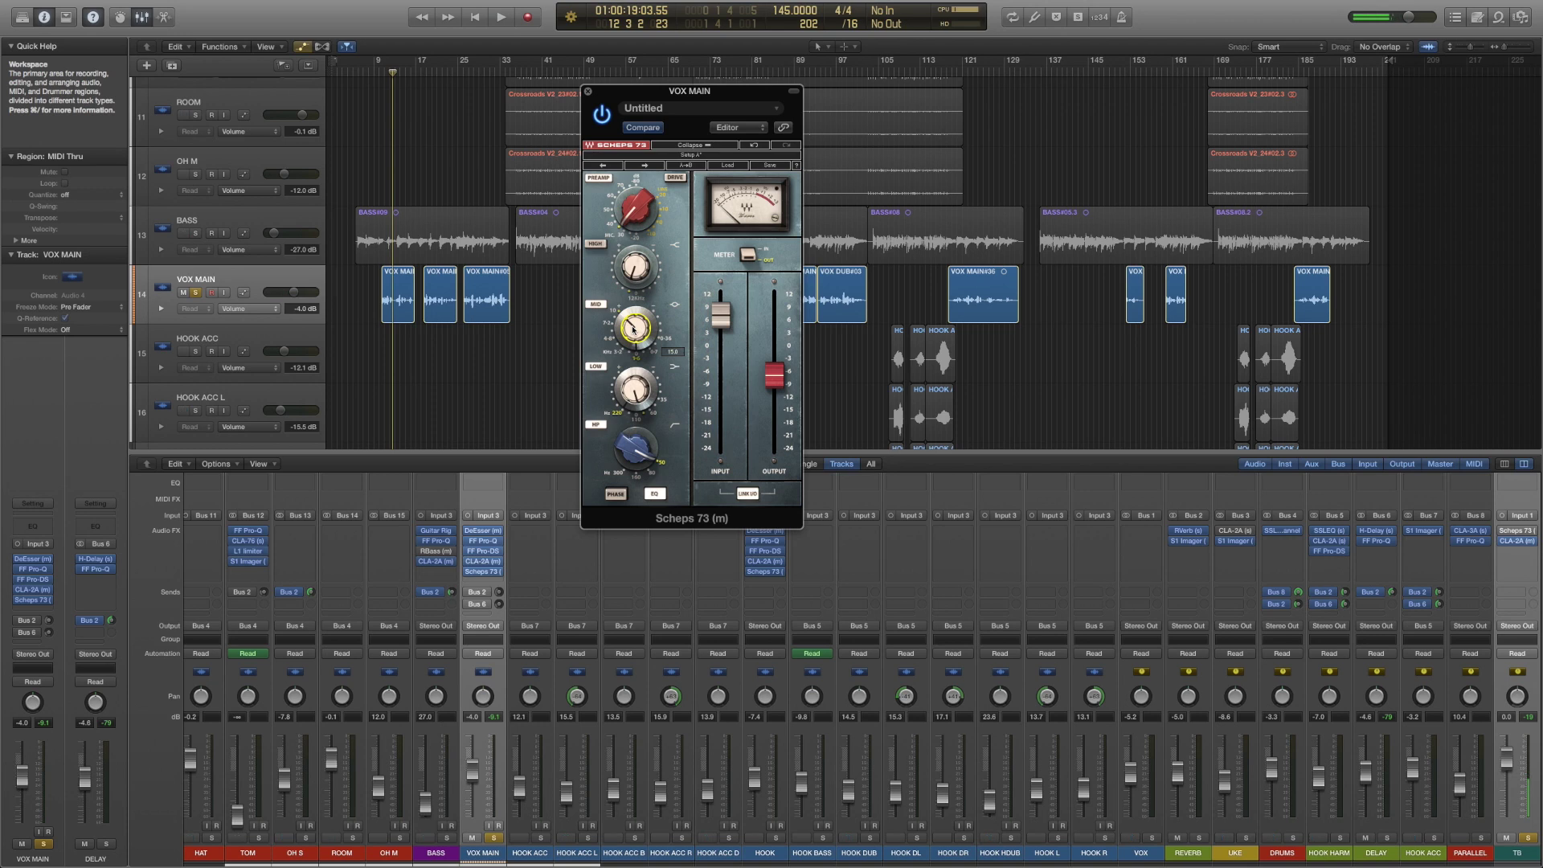
drag(634, 326, 634, 349)
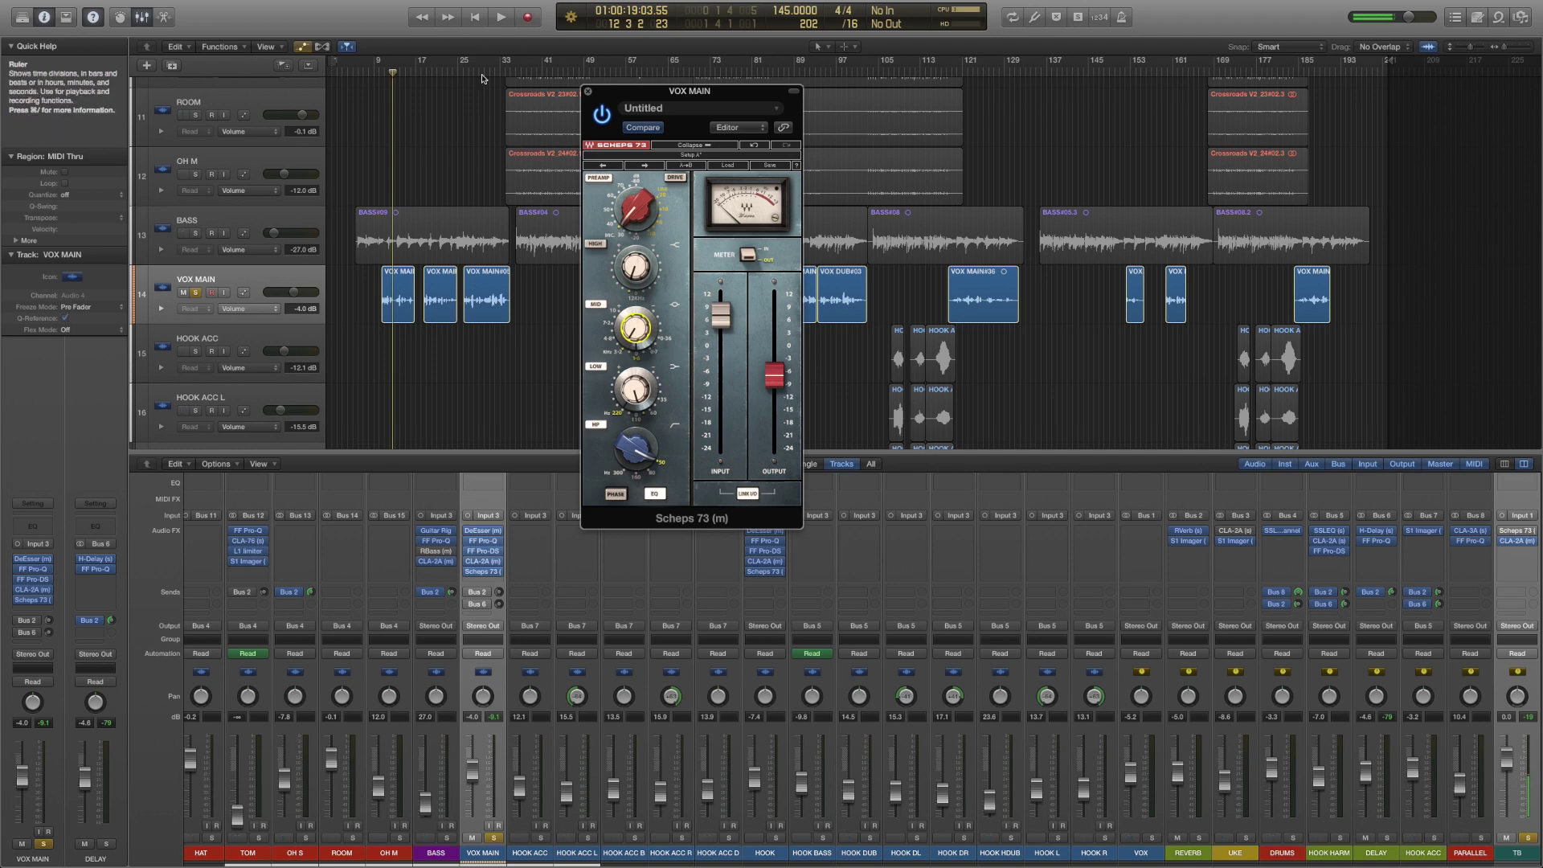
- Switch the Scheps 73 high band back on and exaggerate its gain boost
mouse_move(635, 329)
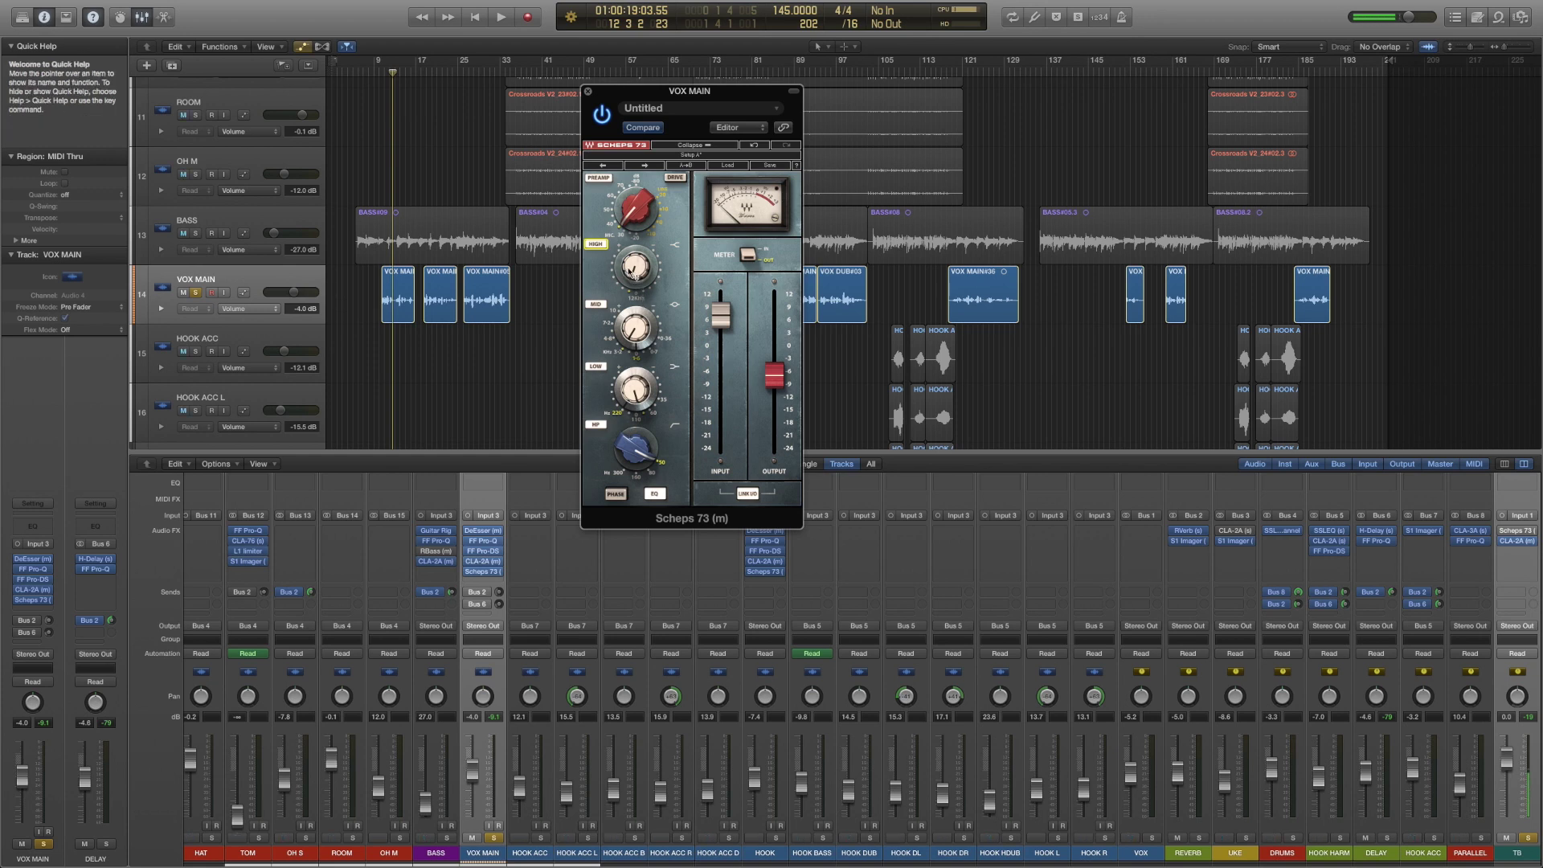
click(633, 267)
drag(635, 266, 635, 255)
- Play the soloed vocal through the exaggerated high boost from about bar 11 to bar 16
click(382, 72)
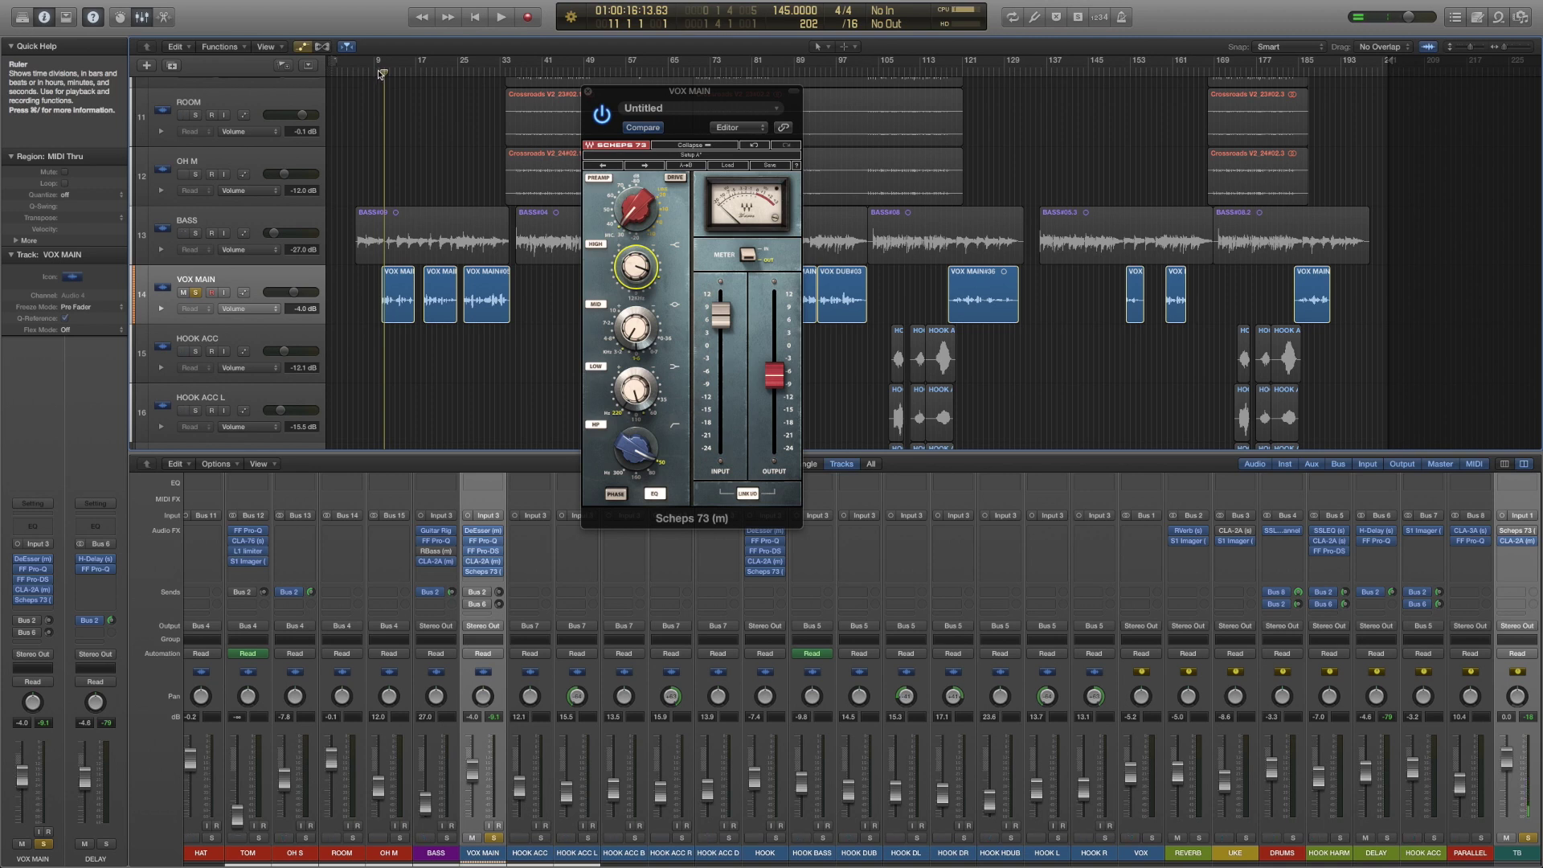
click(380, 72)
key(space)
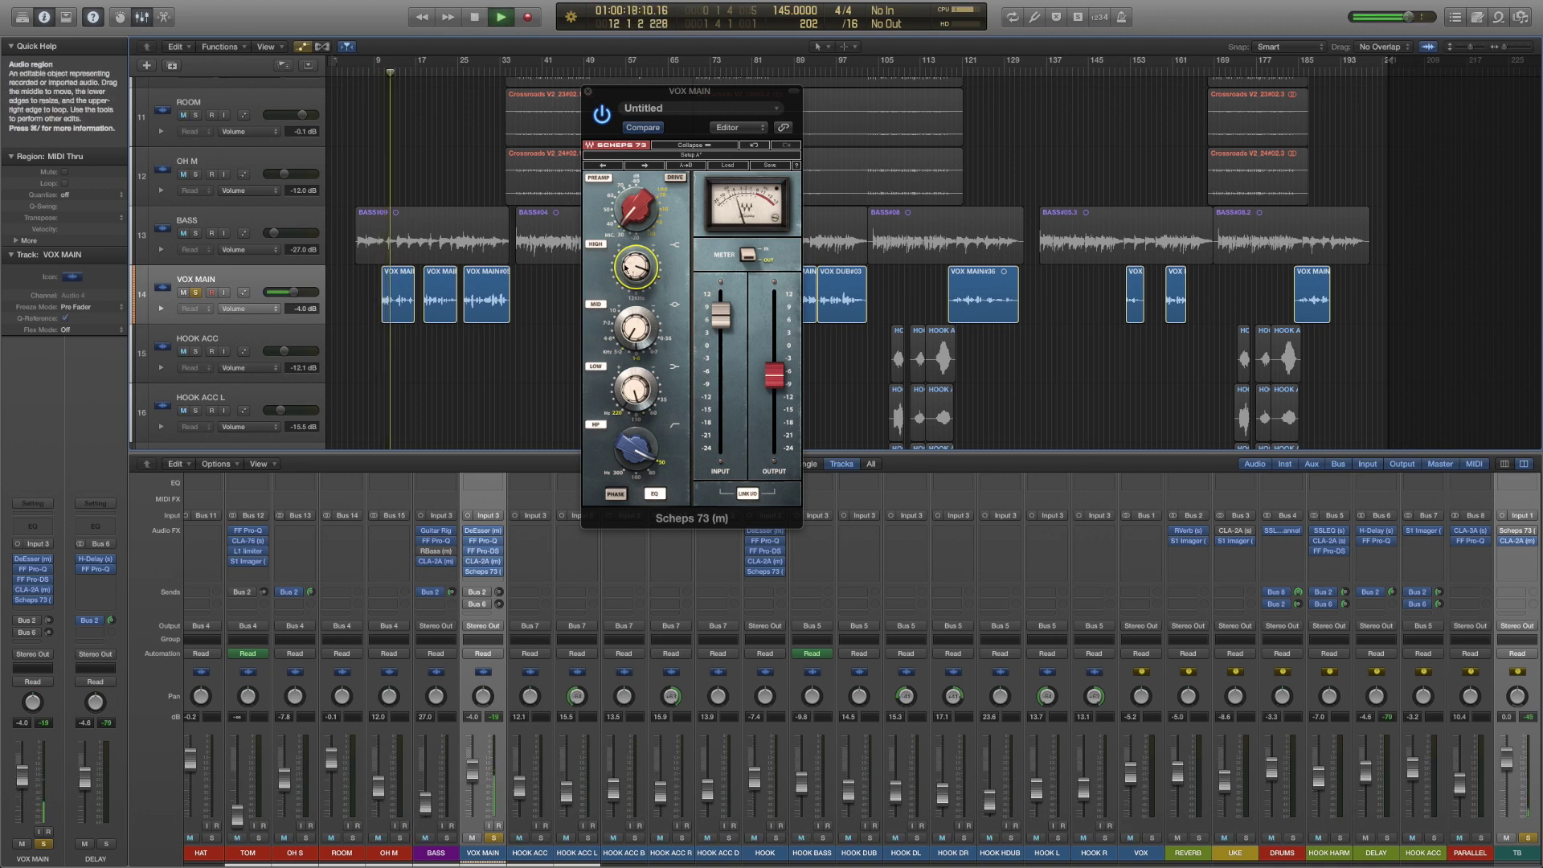
mouse_move(635, 255)
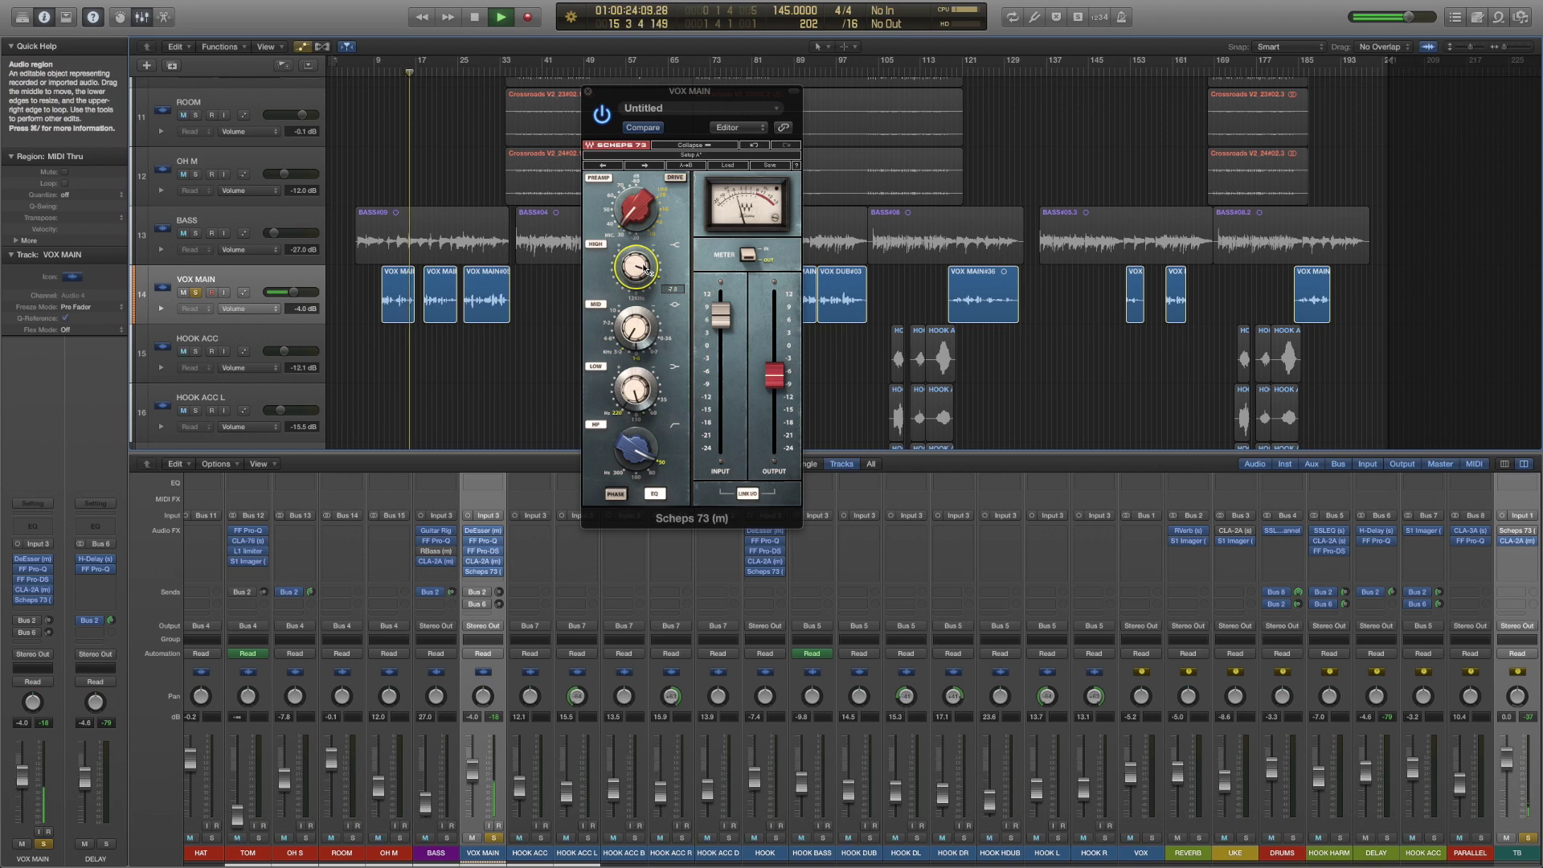
key(space)
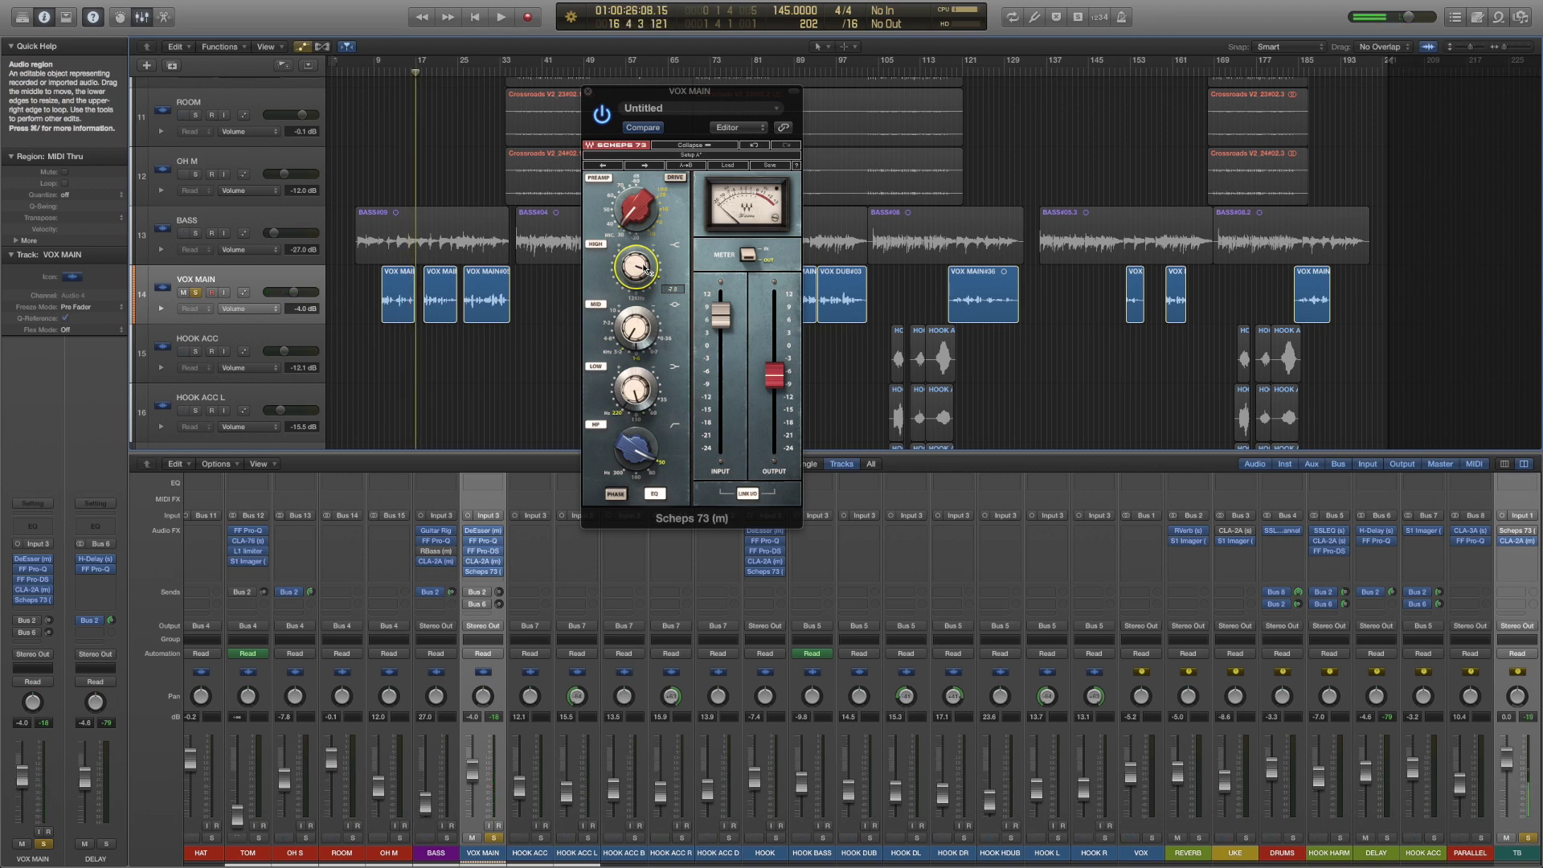
- Turn the Scheps 73 high gain down to a cut and play the vocal from bar 11 to bar 16 while lowering it further
drag(645, 269, 644, 251)
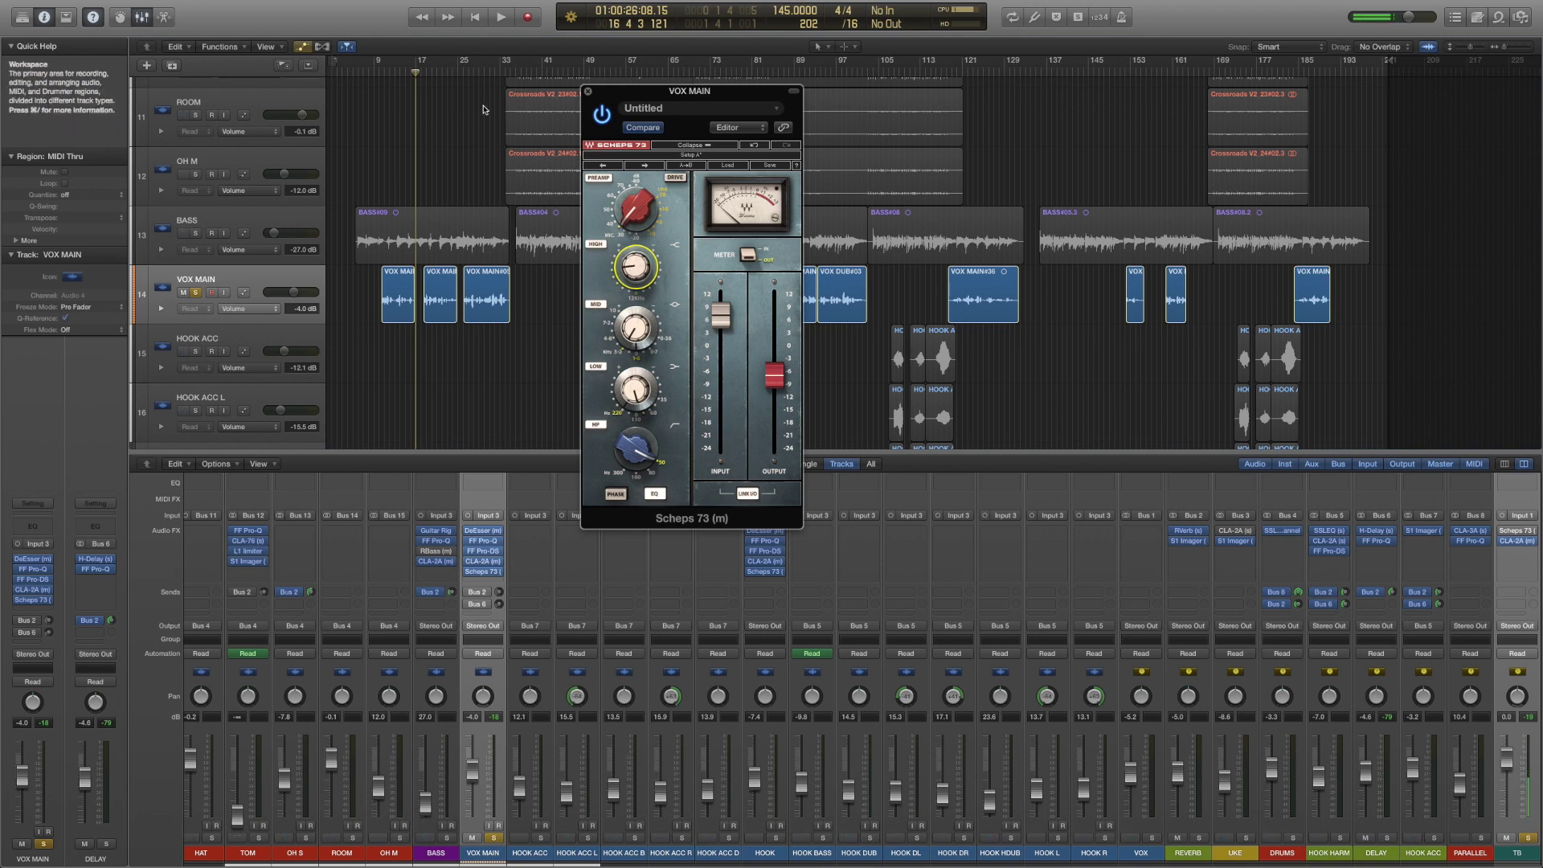
click(375, 72)
key(space)
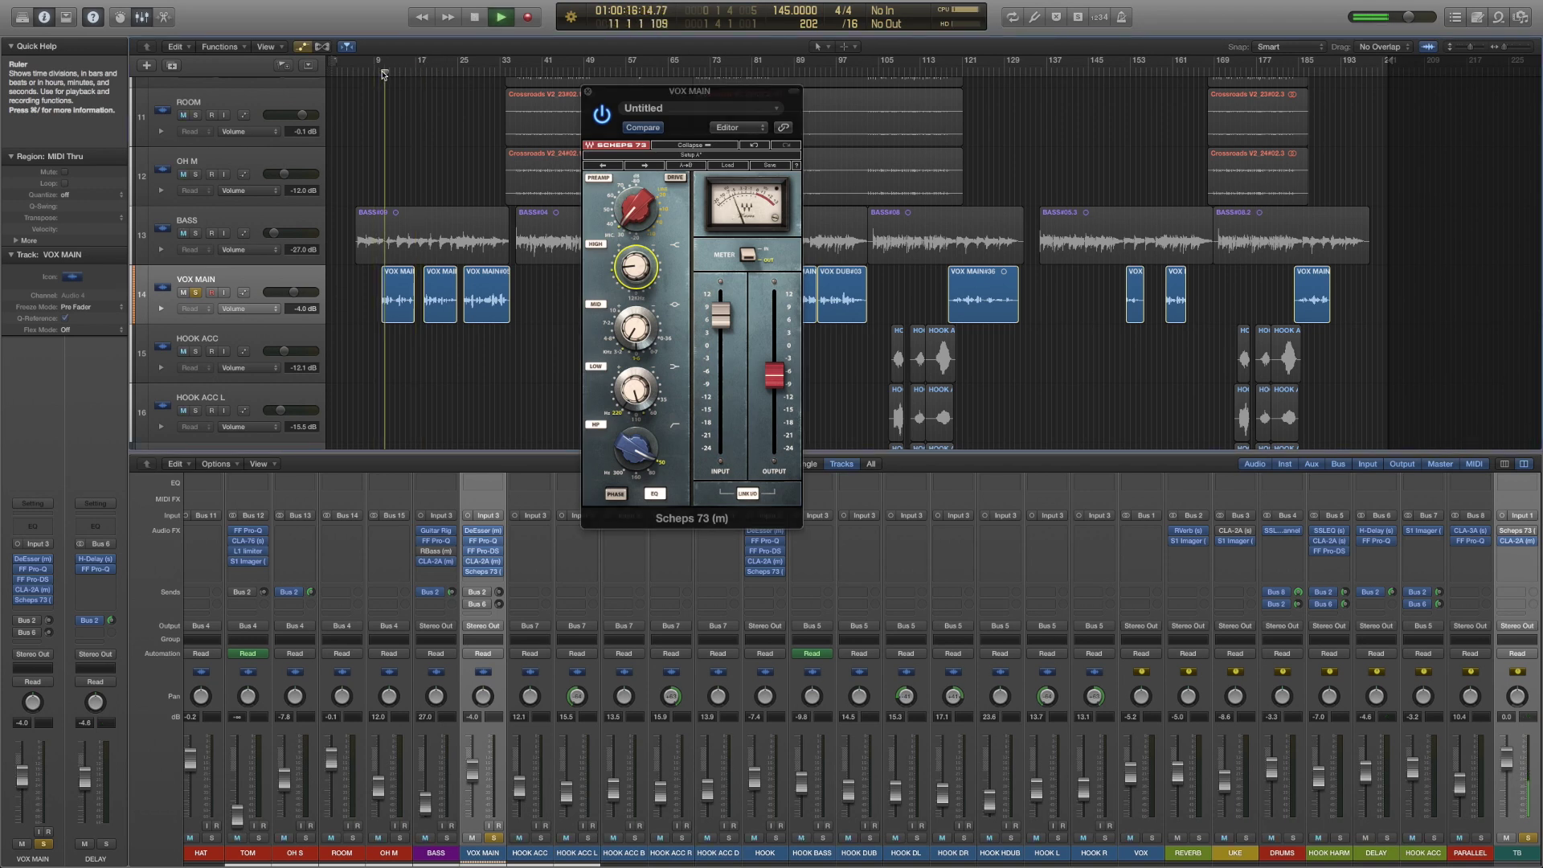
click(634, 274)
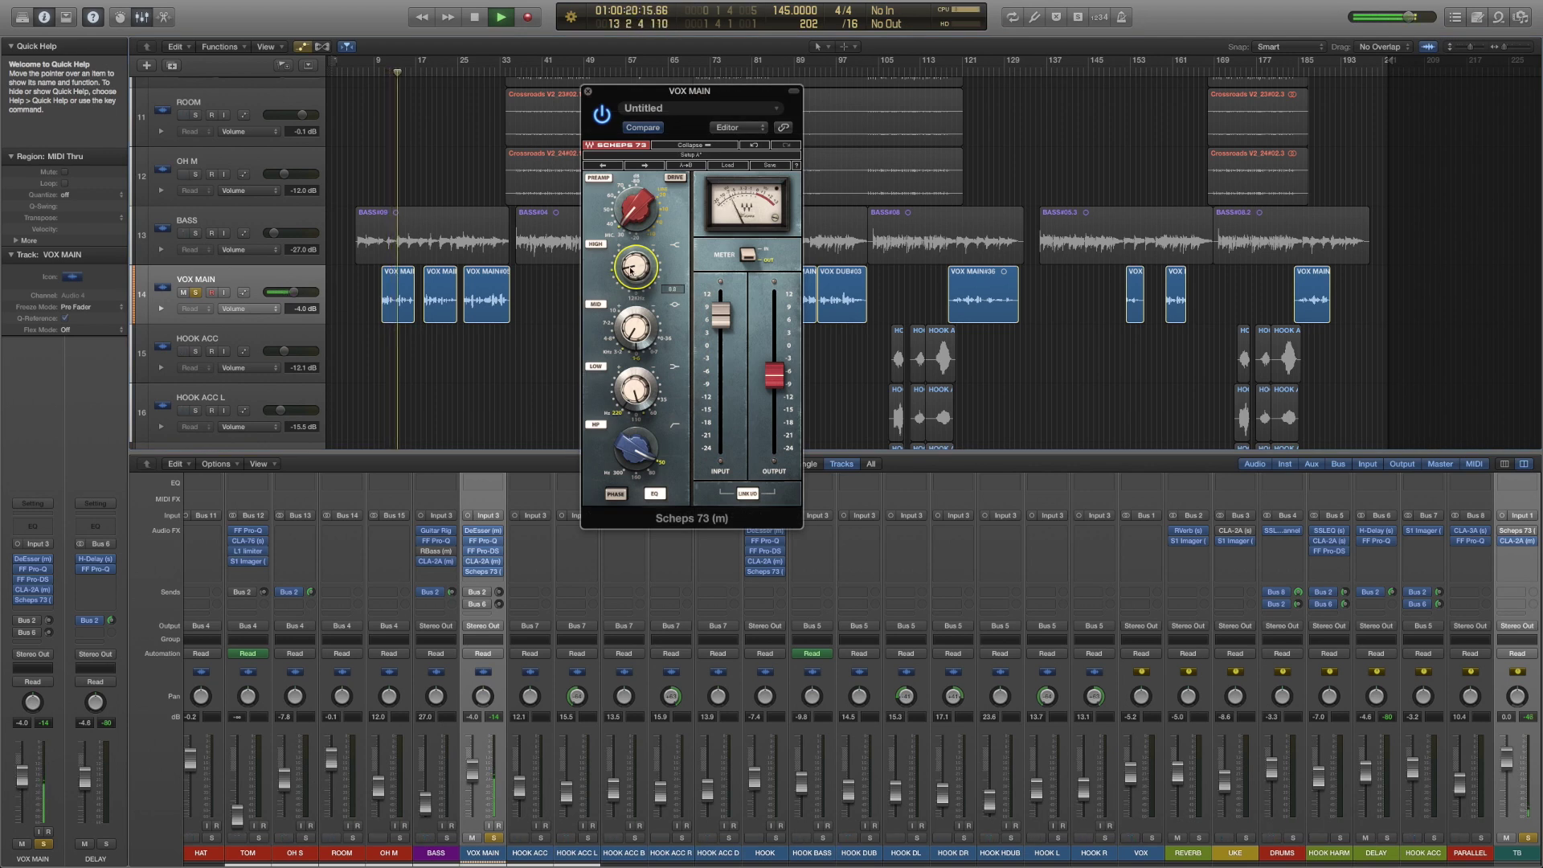
mouse_move(632, 271)
mouse_down()
mouse_move(632, 302)
mouse_move(631, 271)
mouse_up()
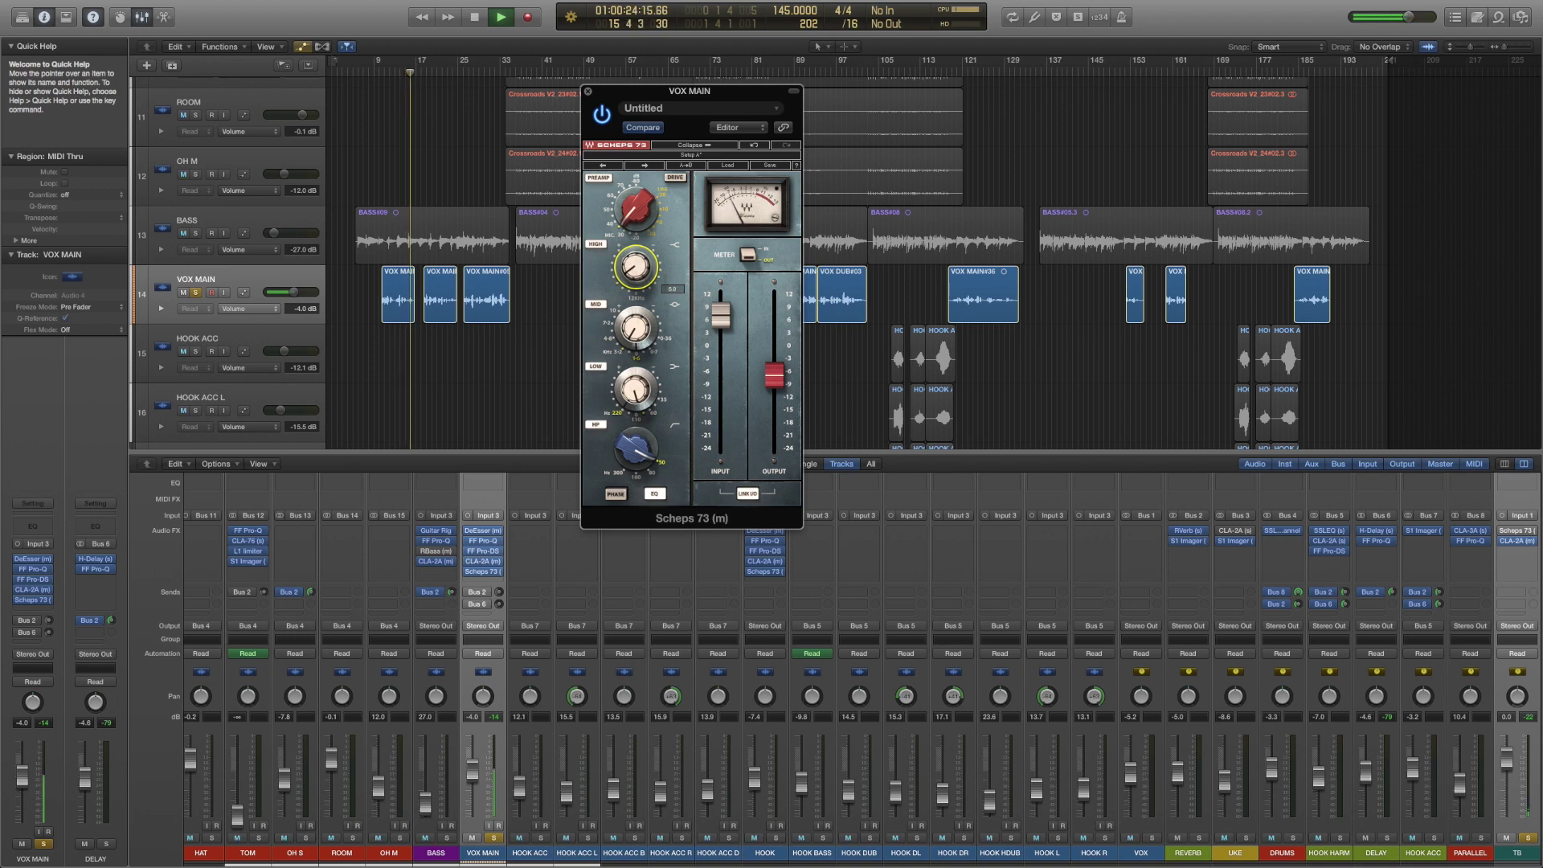
key(space)
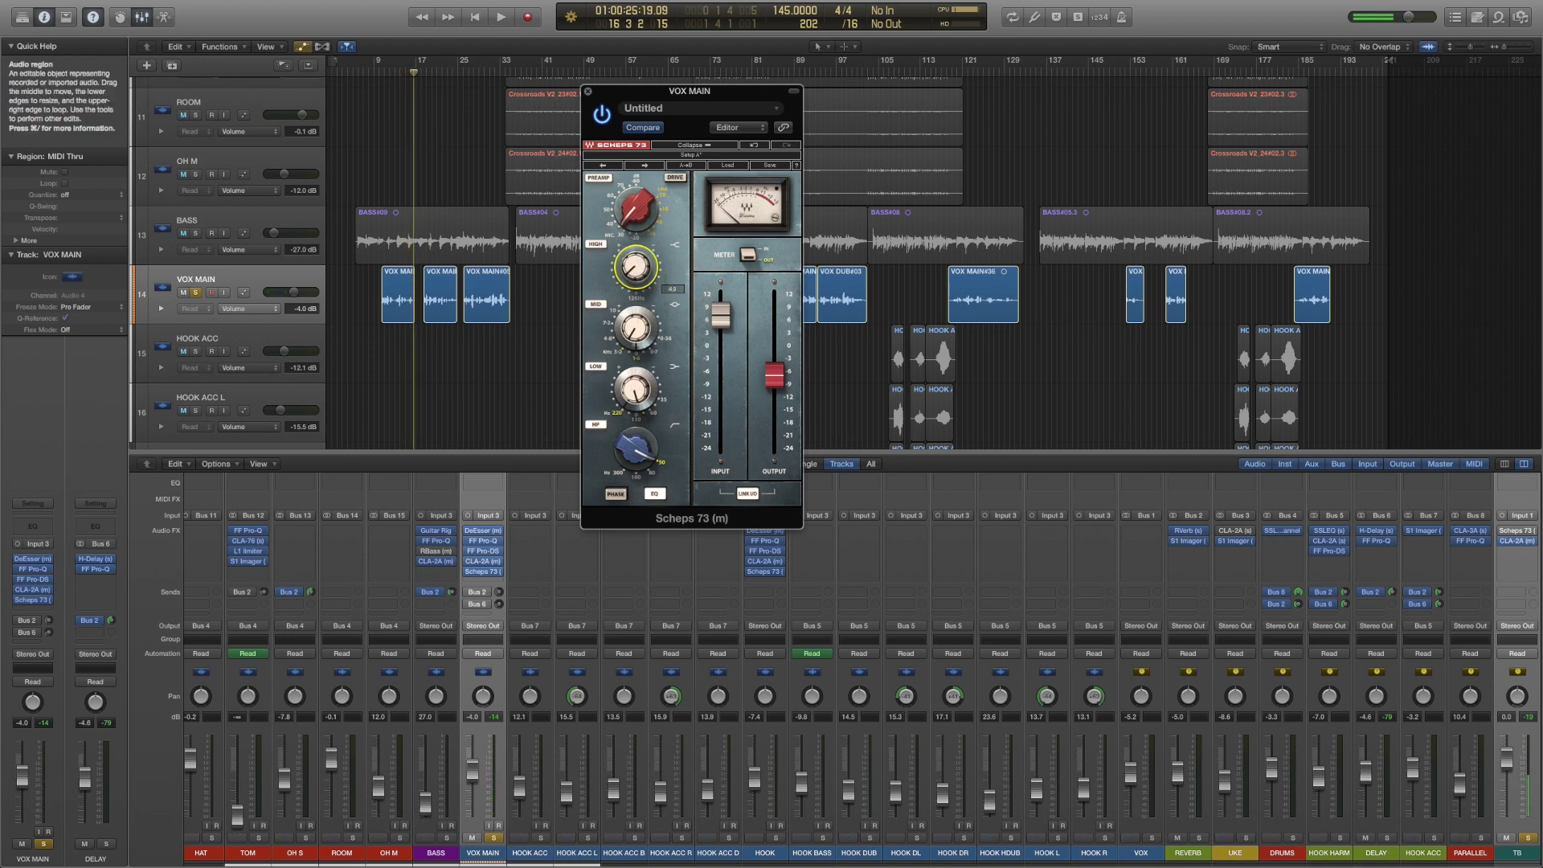
- Bring the Scheps 73 high gain back to a mild setting and play the vocal from bar 18 to about bar 24
drag(631, 271, 631, 265)
drag(631, 268, 631, 272)
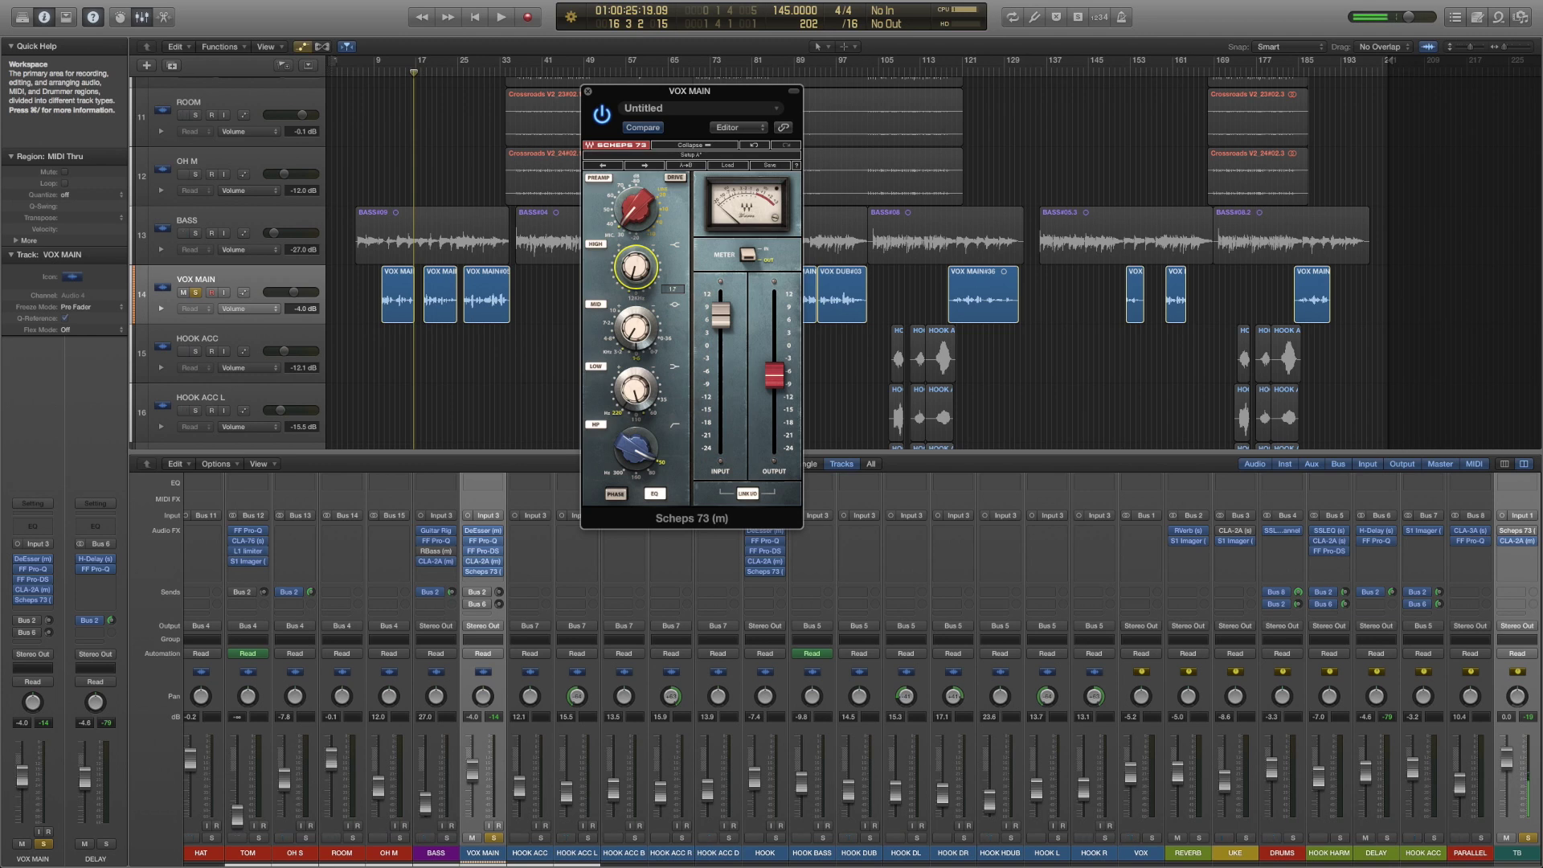
click(420, 76)
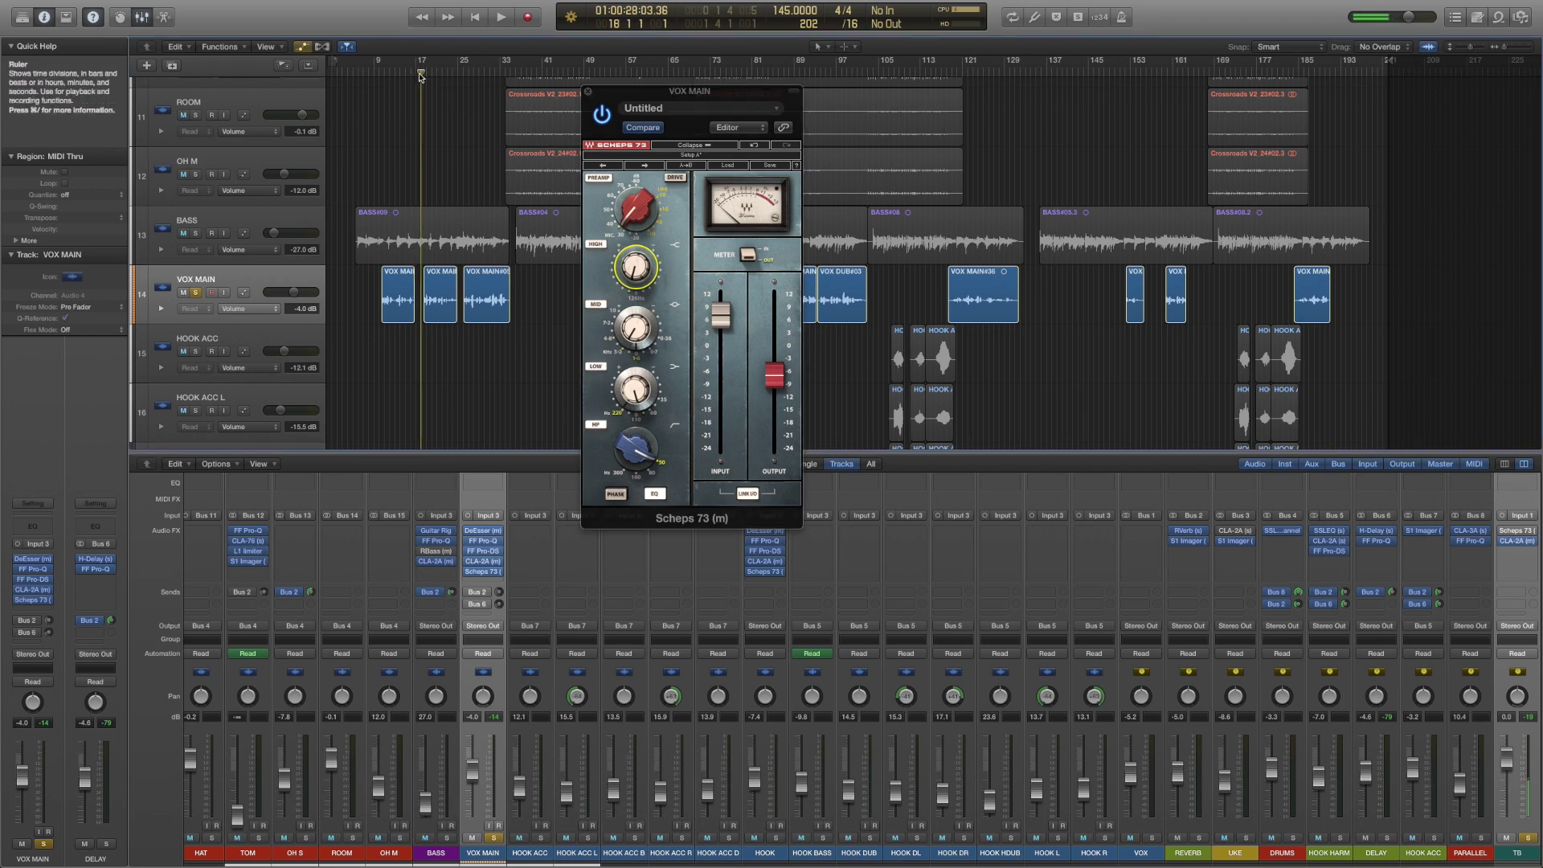
key(space)
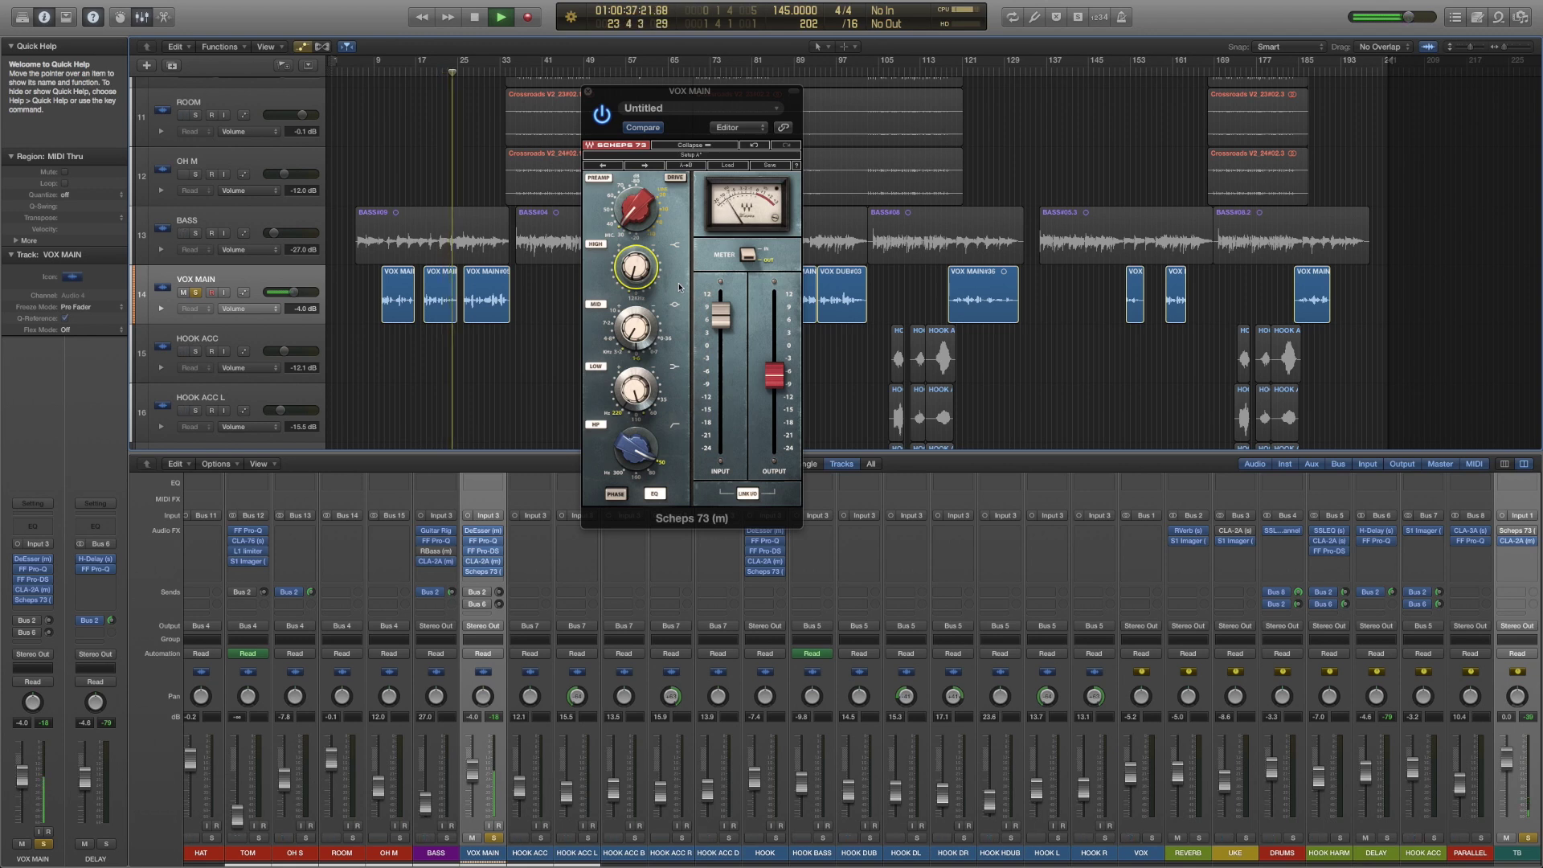
key(space)
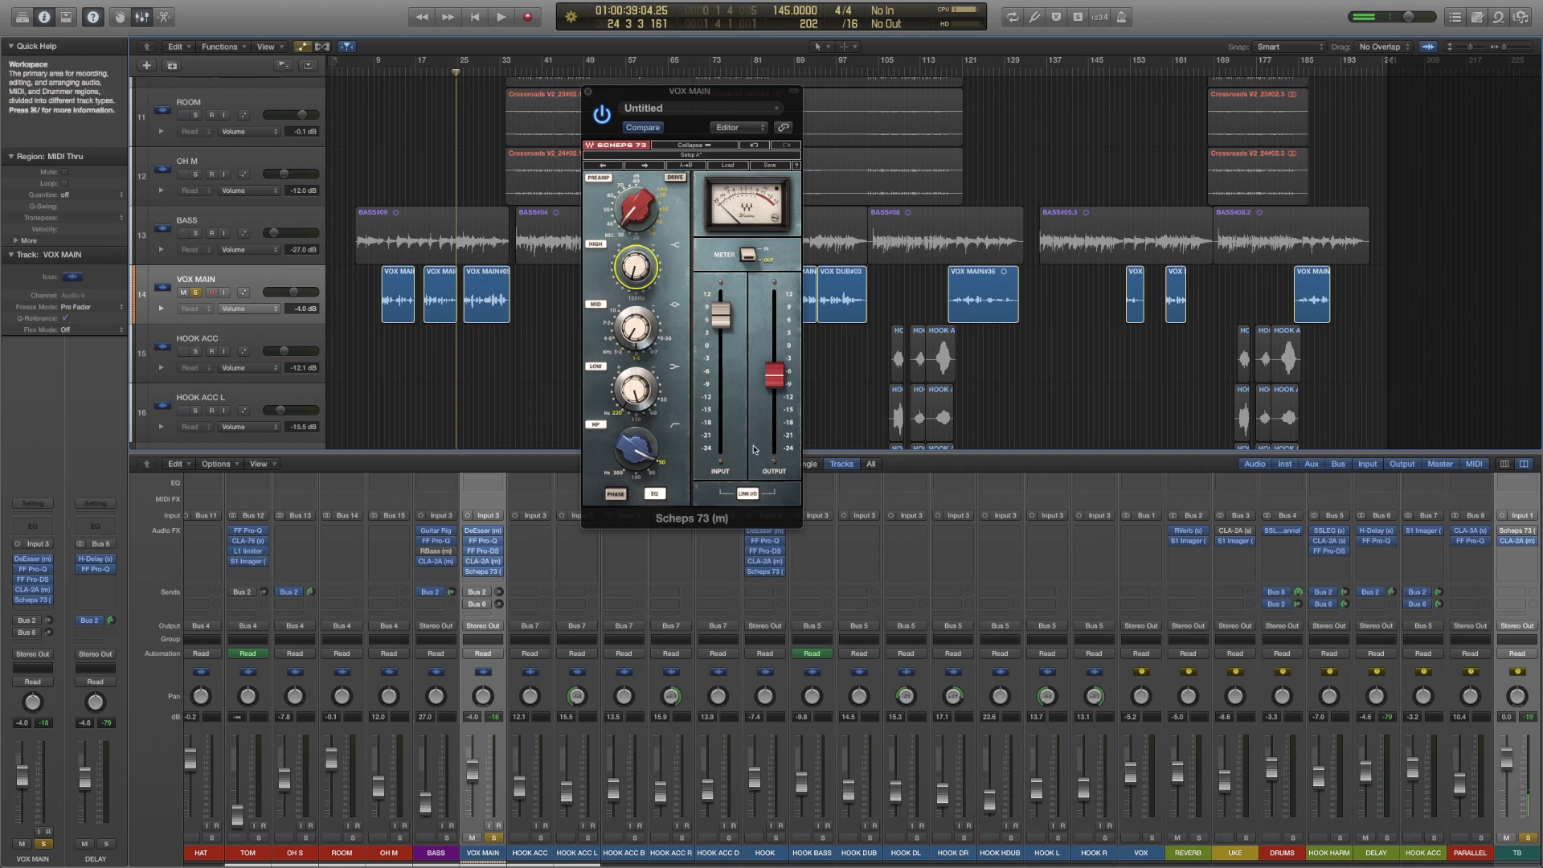
click(721, 93)
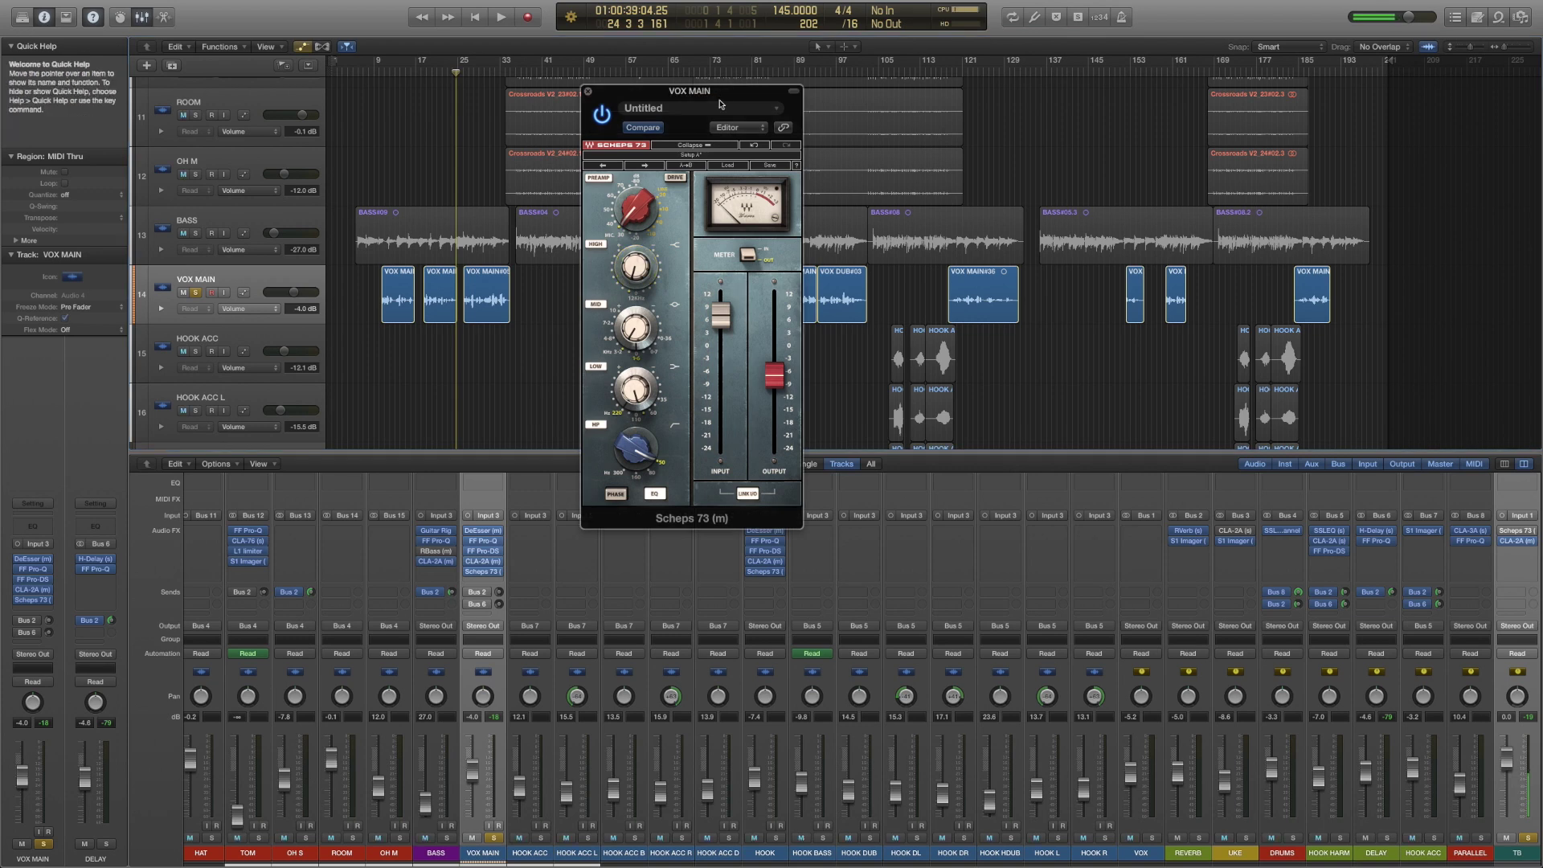
drag(719, 101, 691, 152)
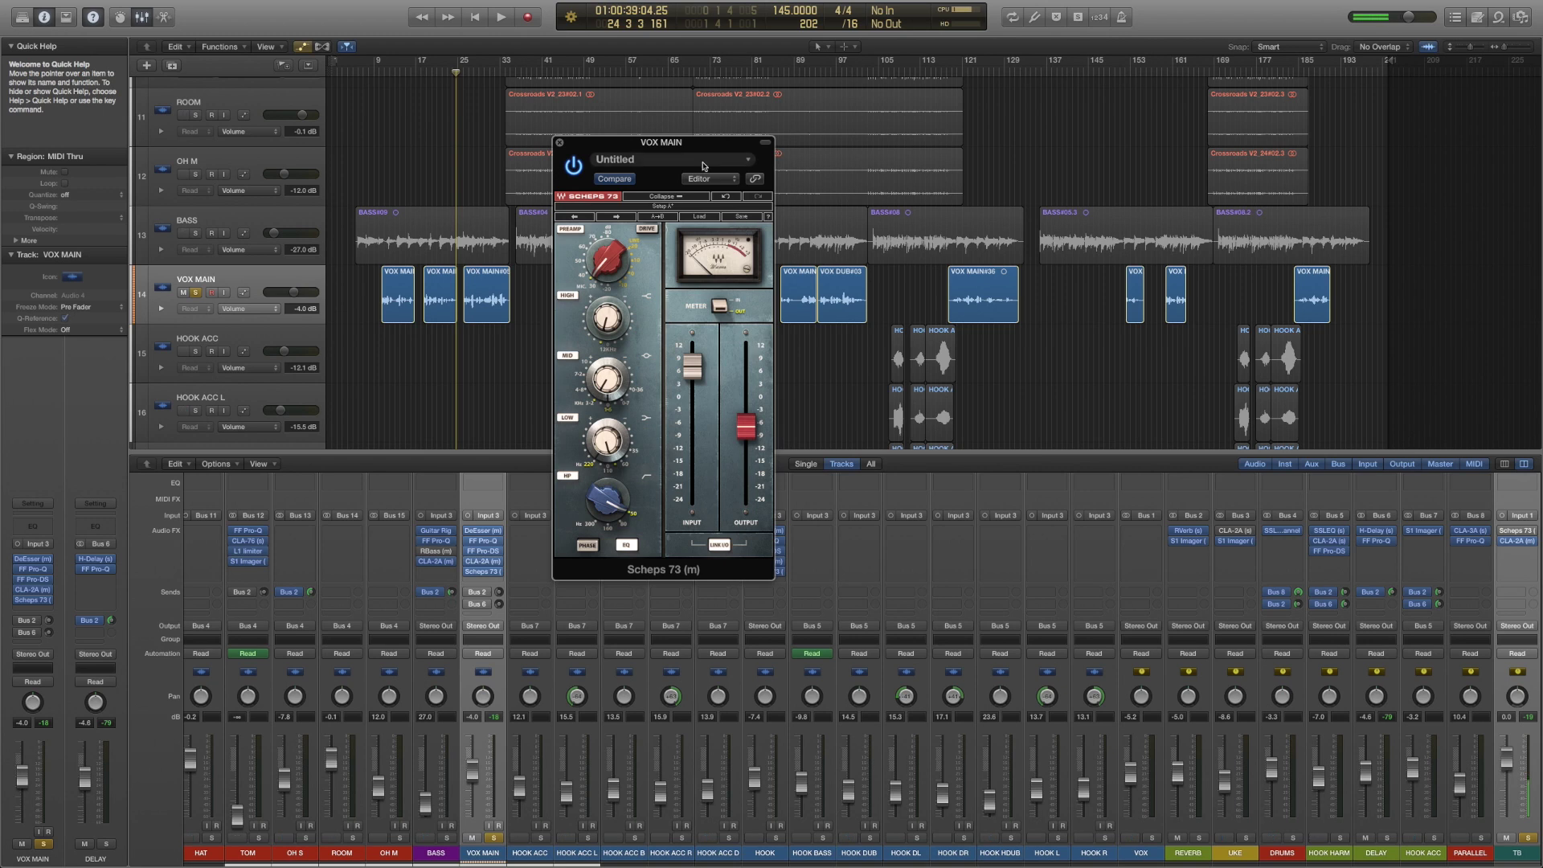
drag(680, 146, 685, 139)
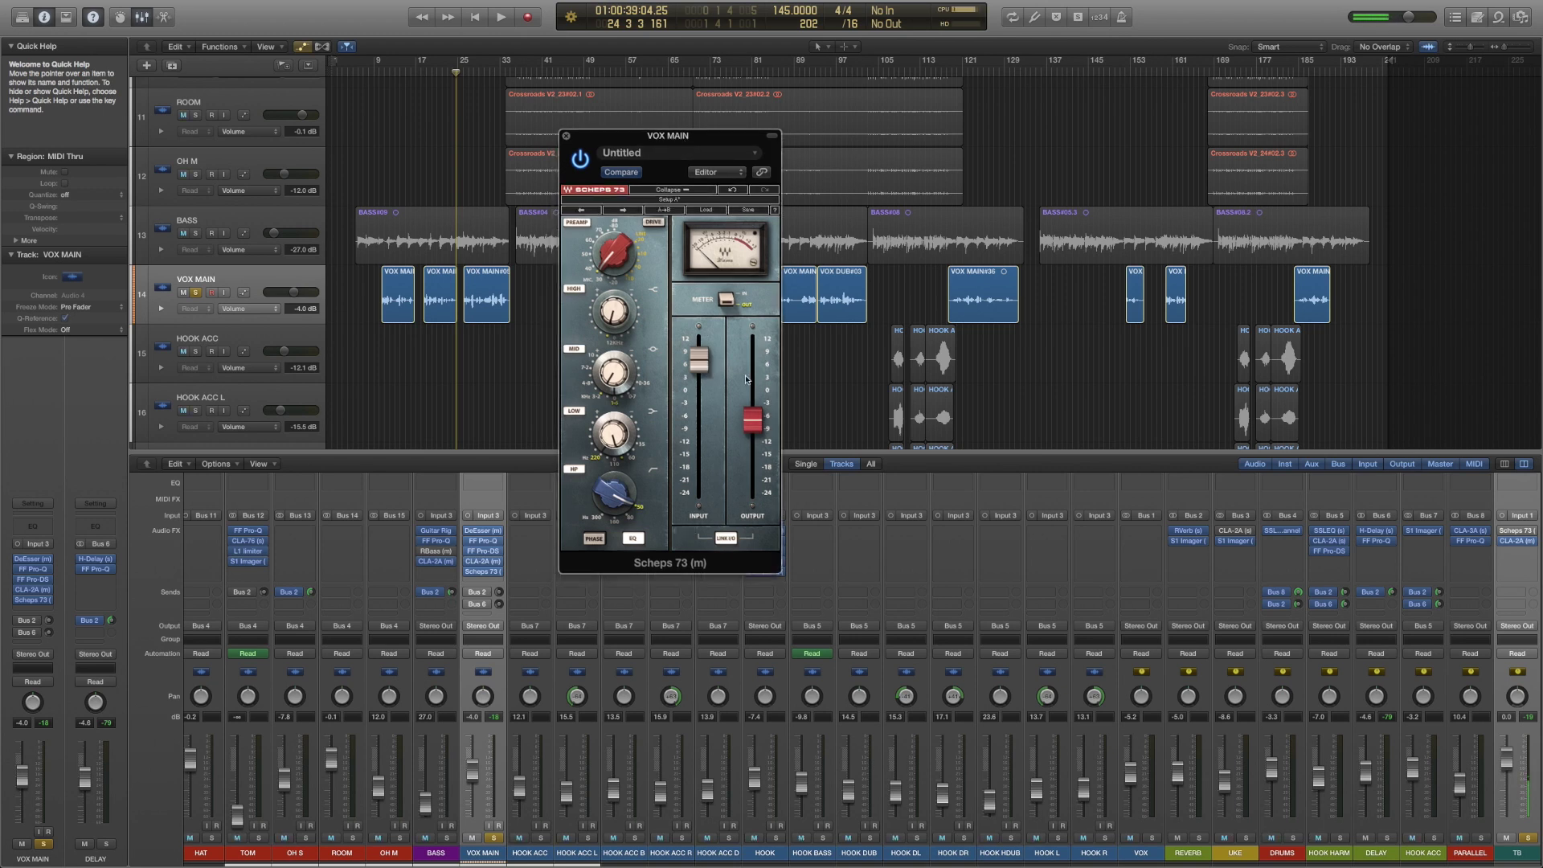
mouse_move(759, 418)
drag(705, 143, 725, 146)
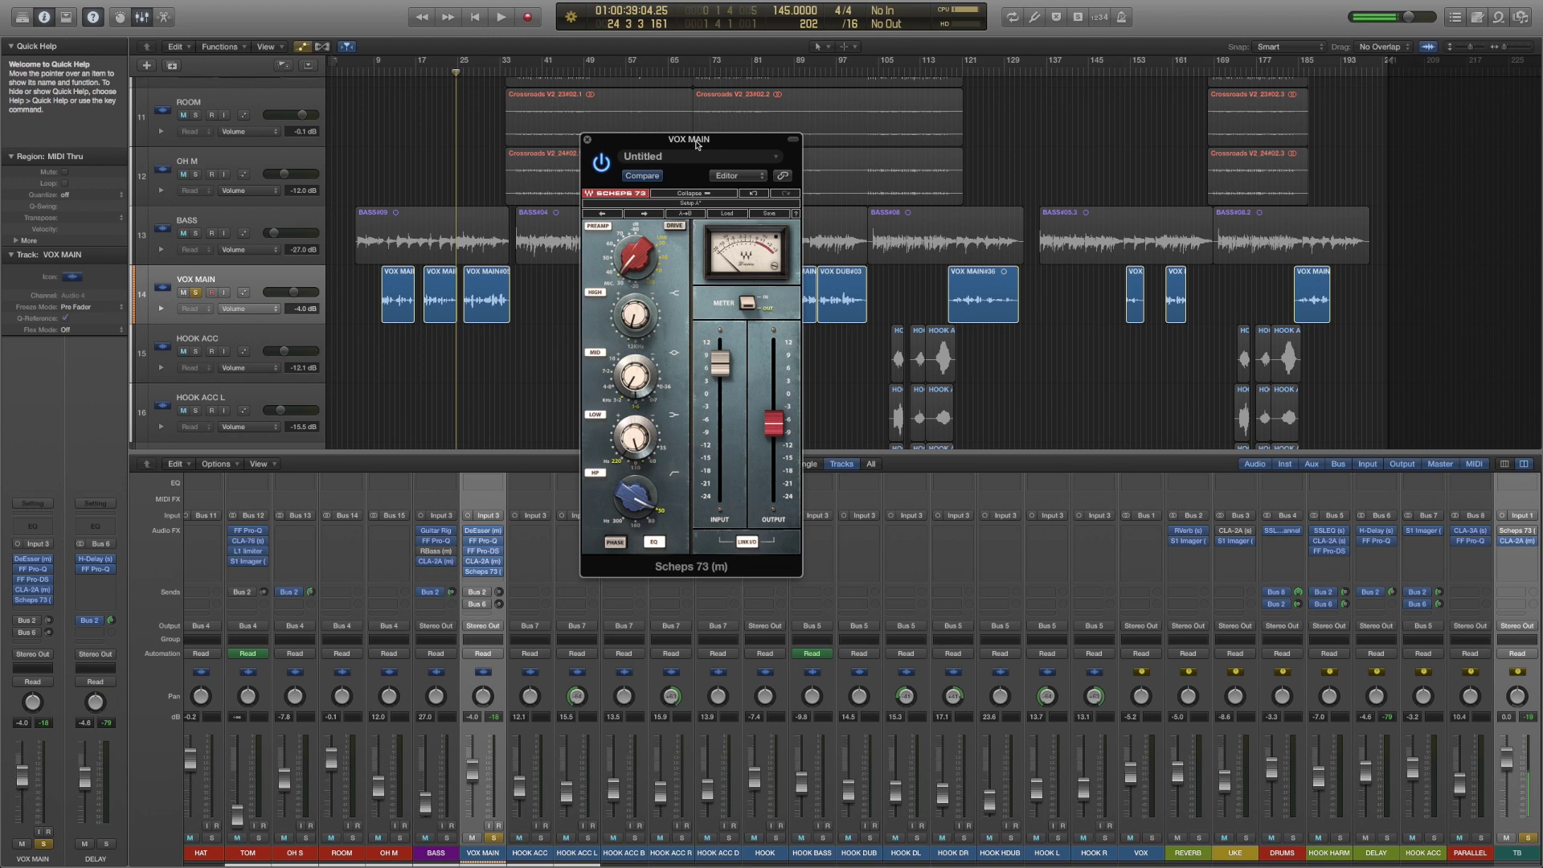
drag(712, 145, 688, 133)
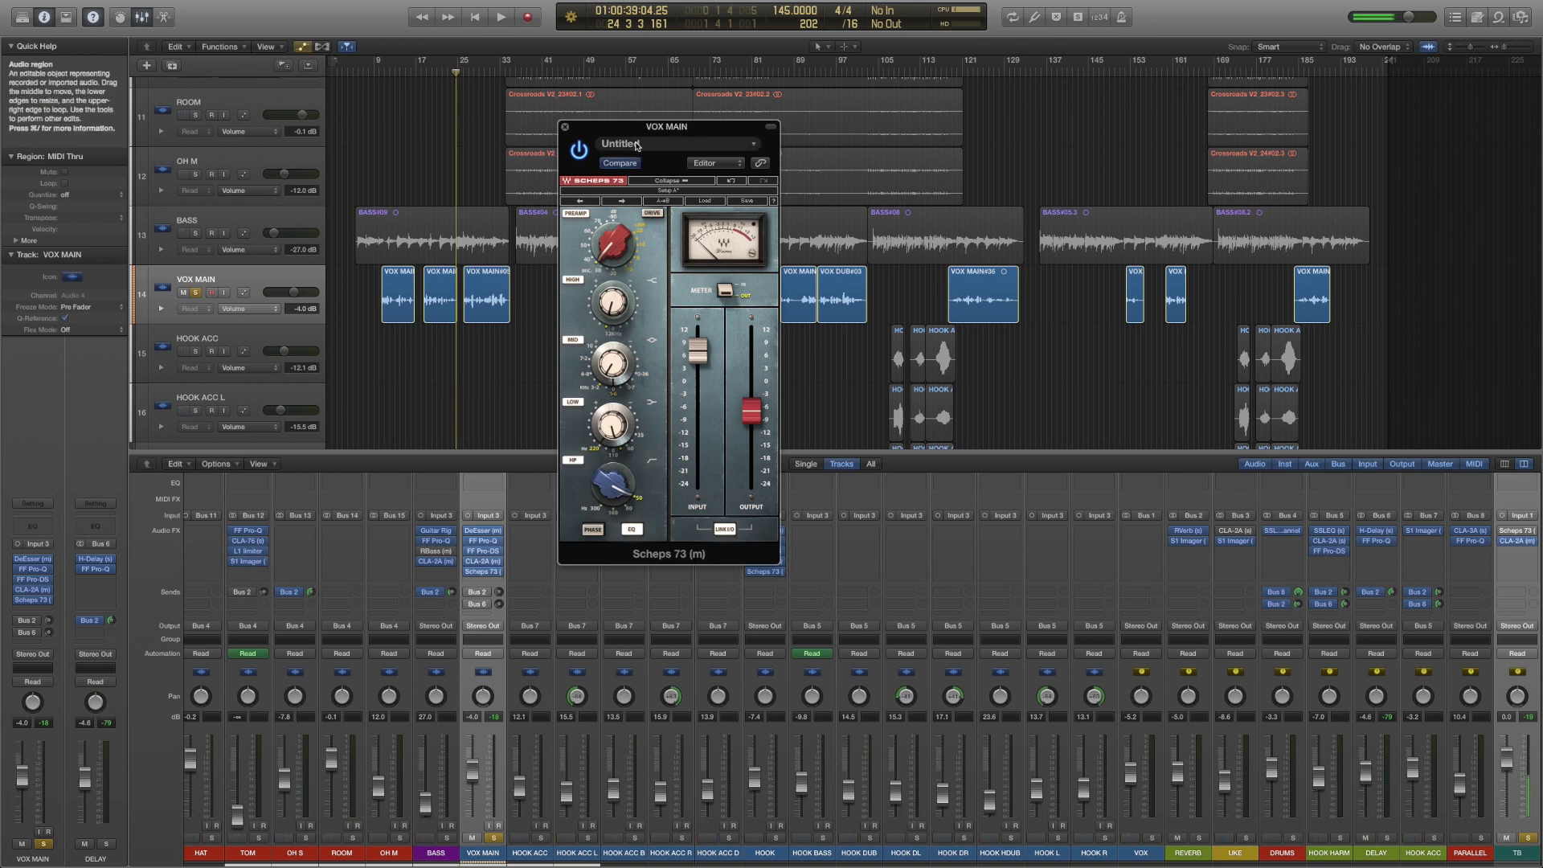
drag(638, 136, 747, 188)
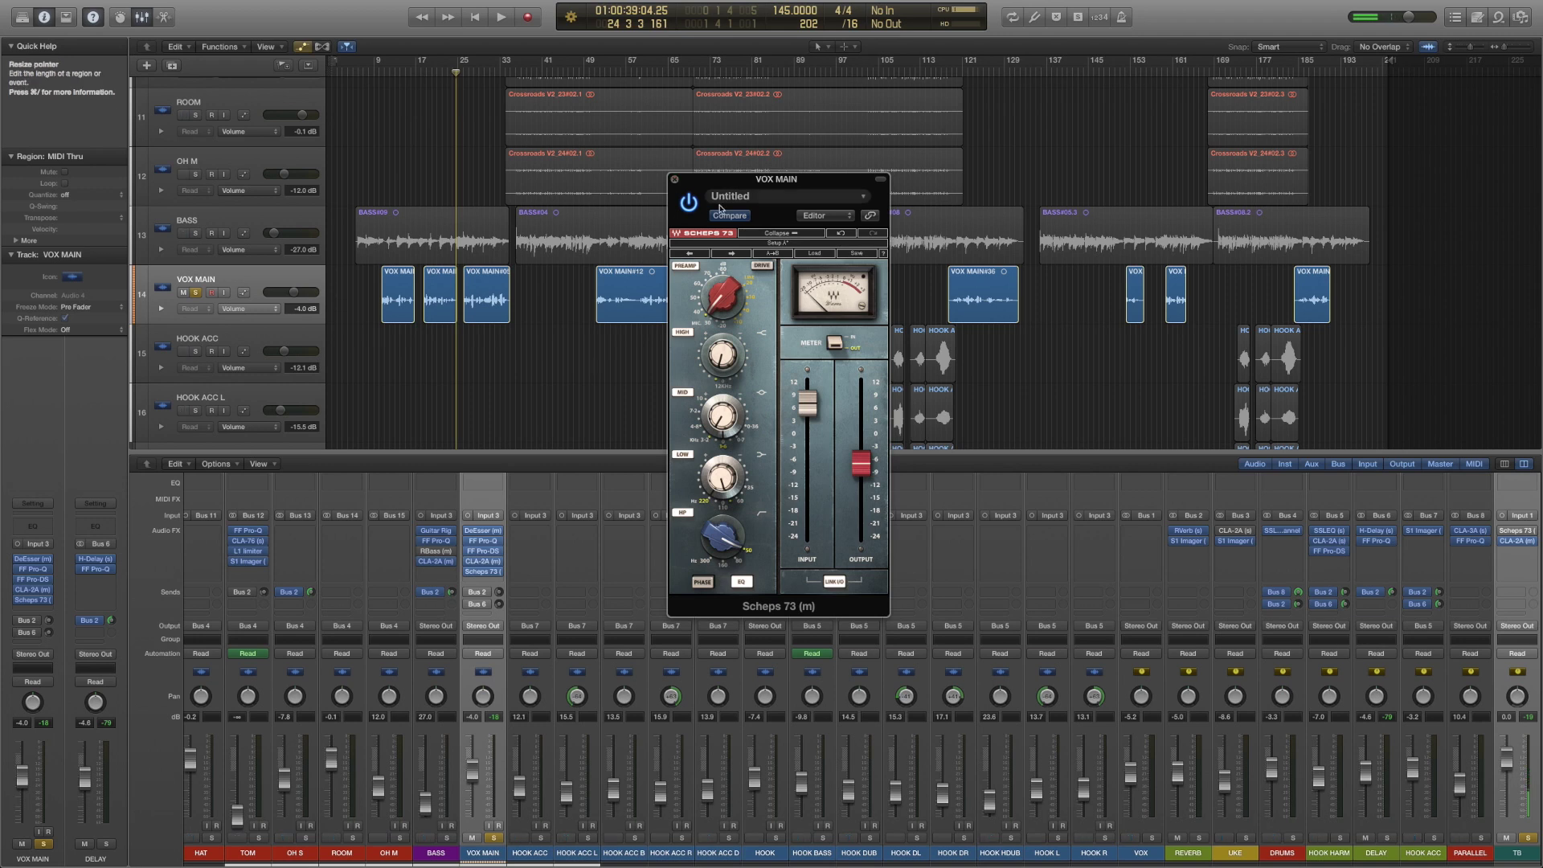
click(807, 411)
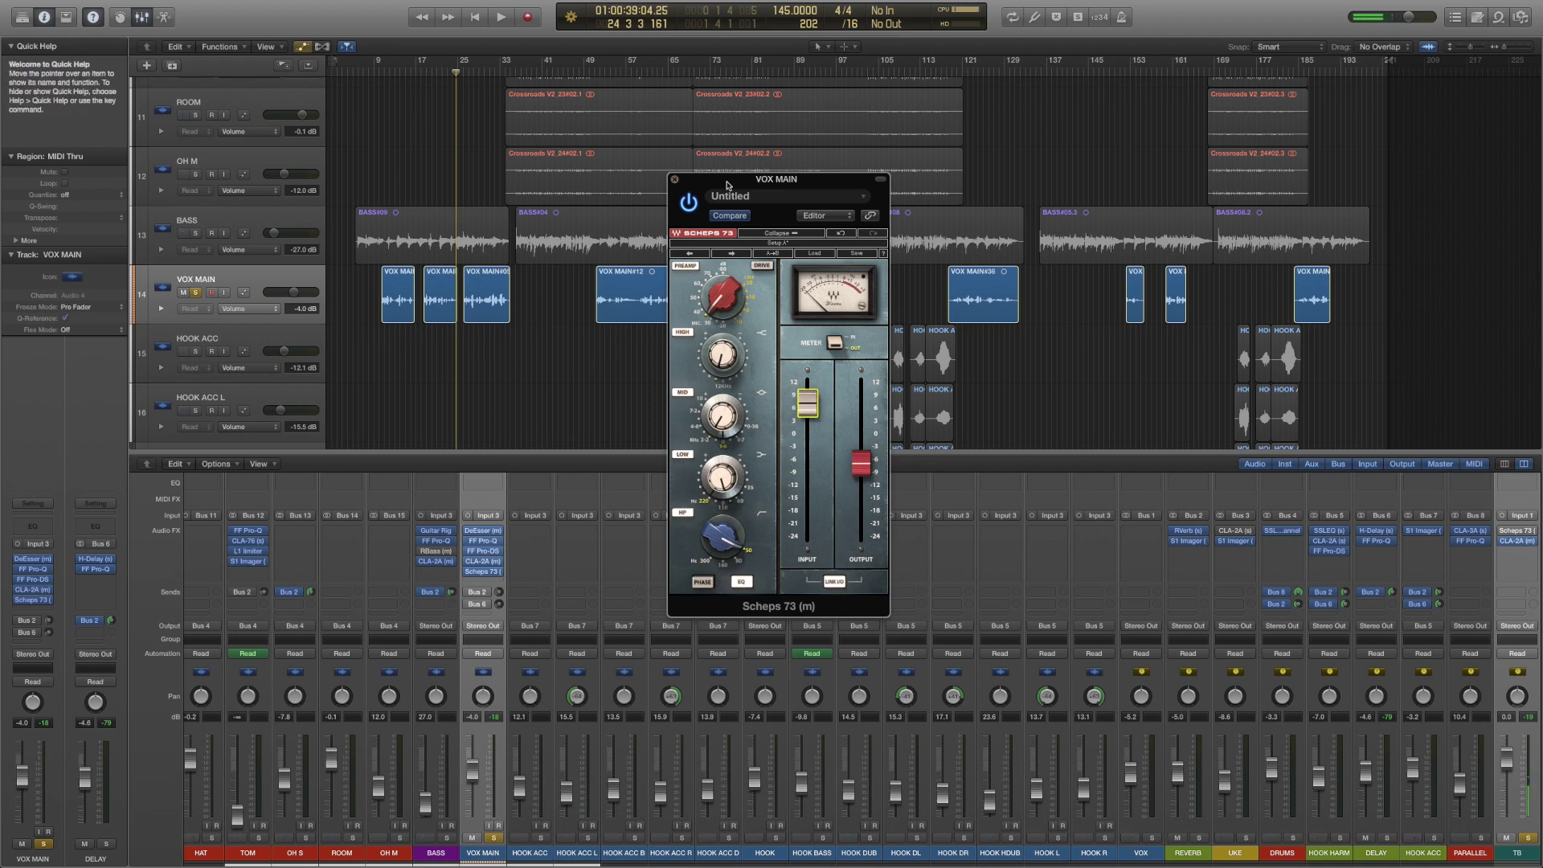
- Close the Scheps 73, unsolo VOX MAIN and play the full mix from bar 9 to about bar 24
click(674, 179)
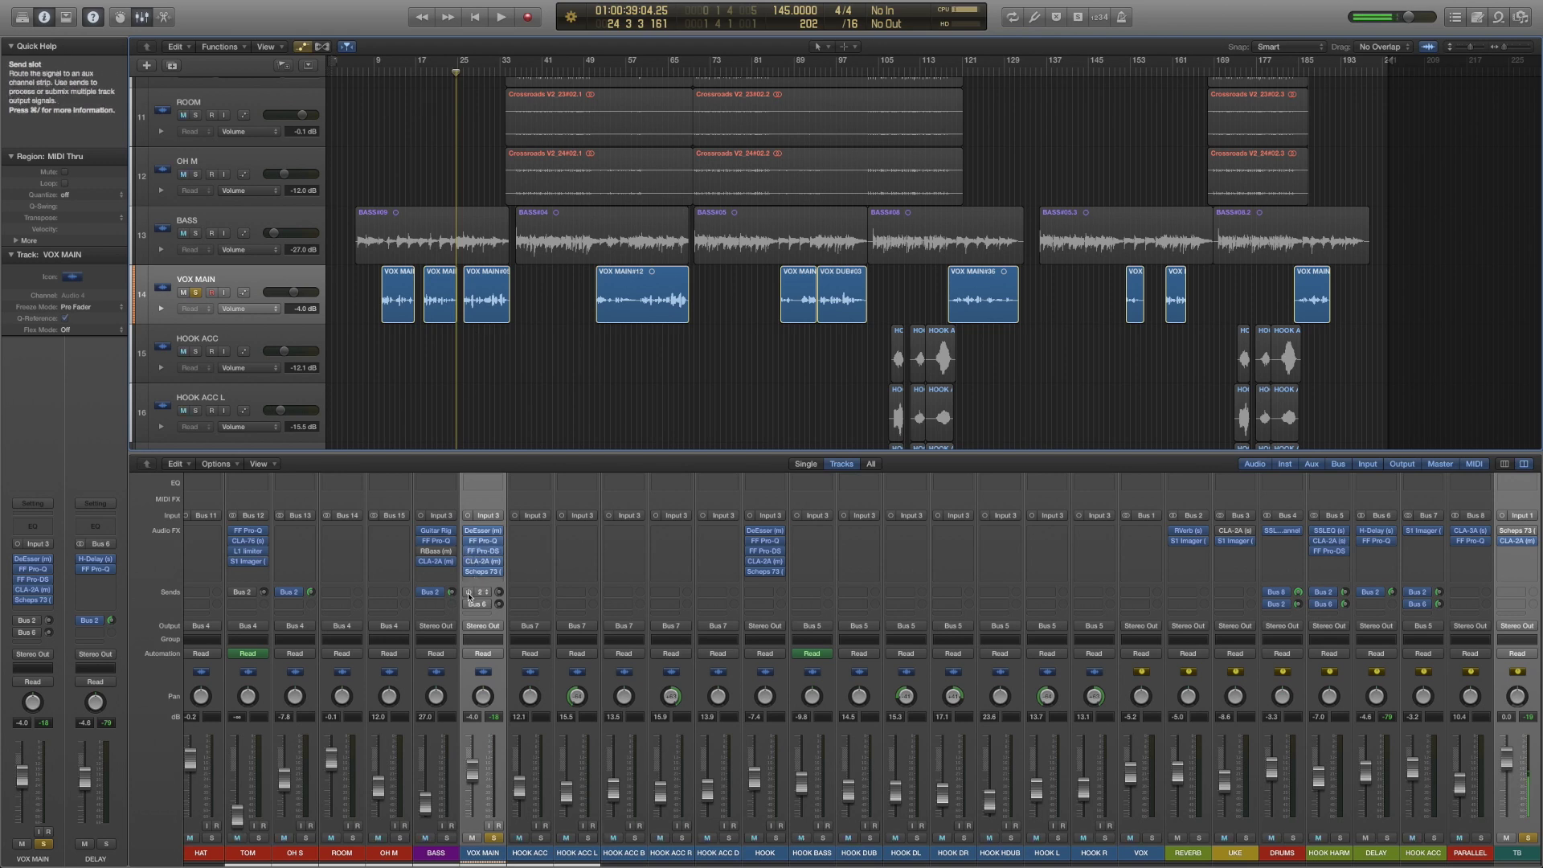
click(375, 71)
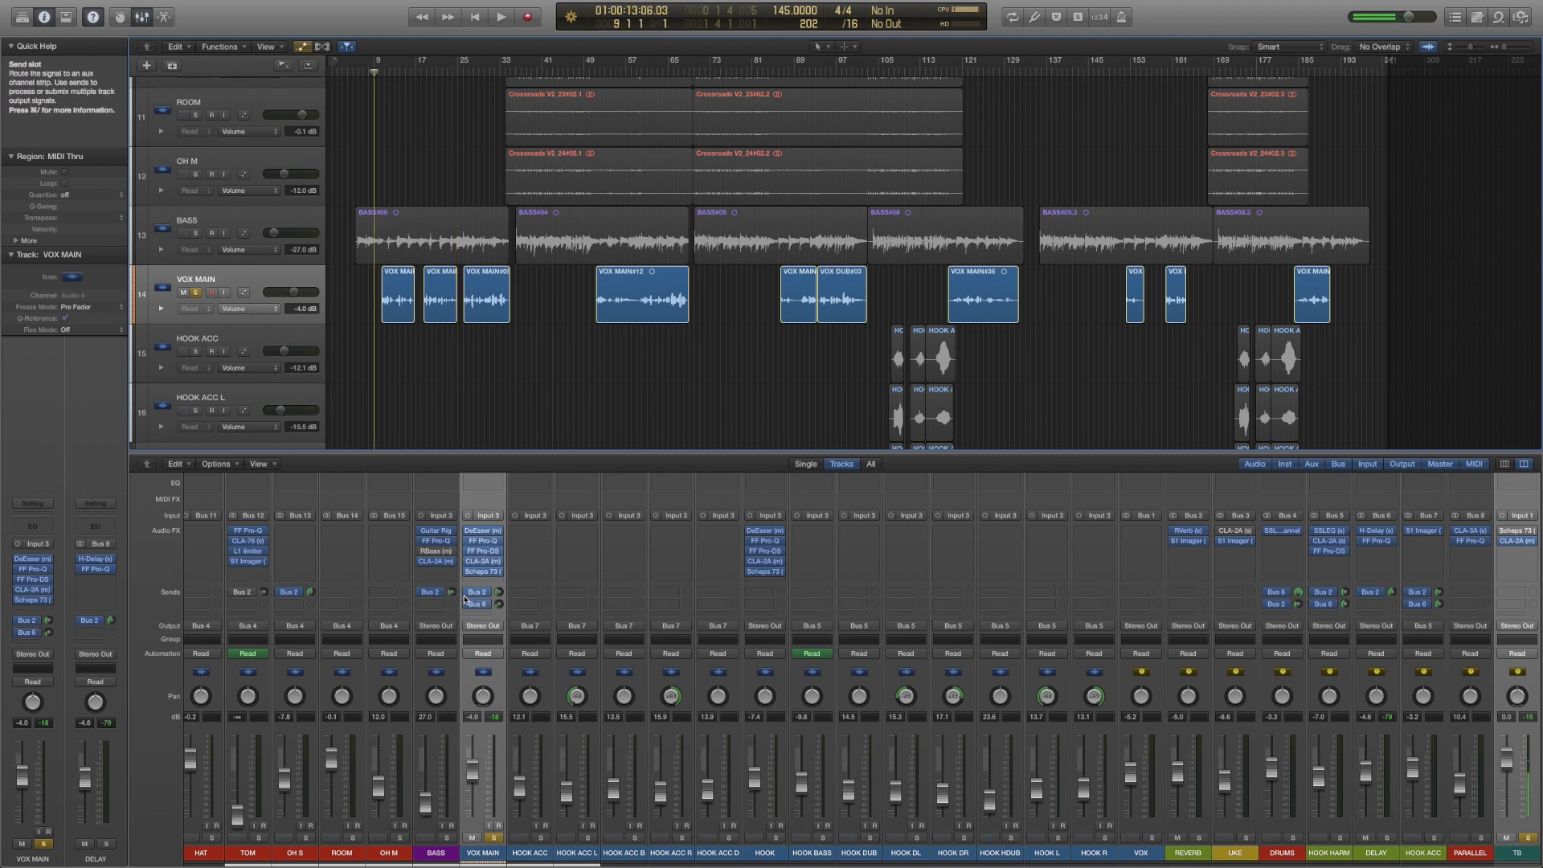
click(494, 837)
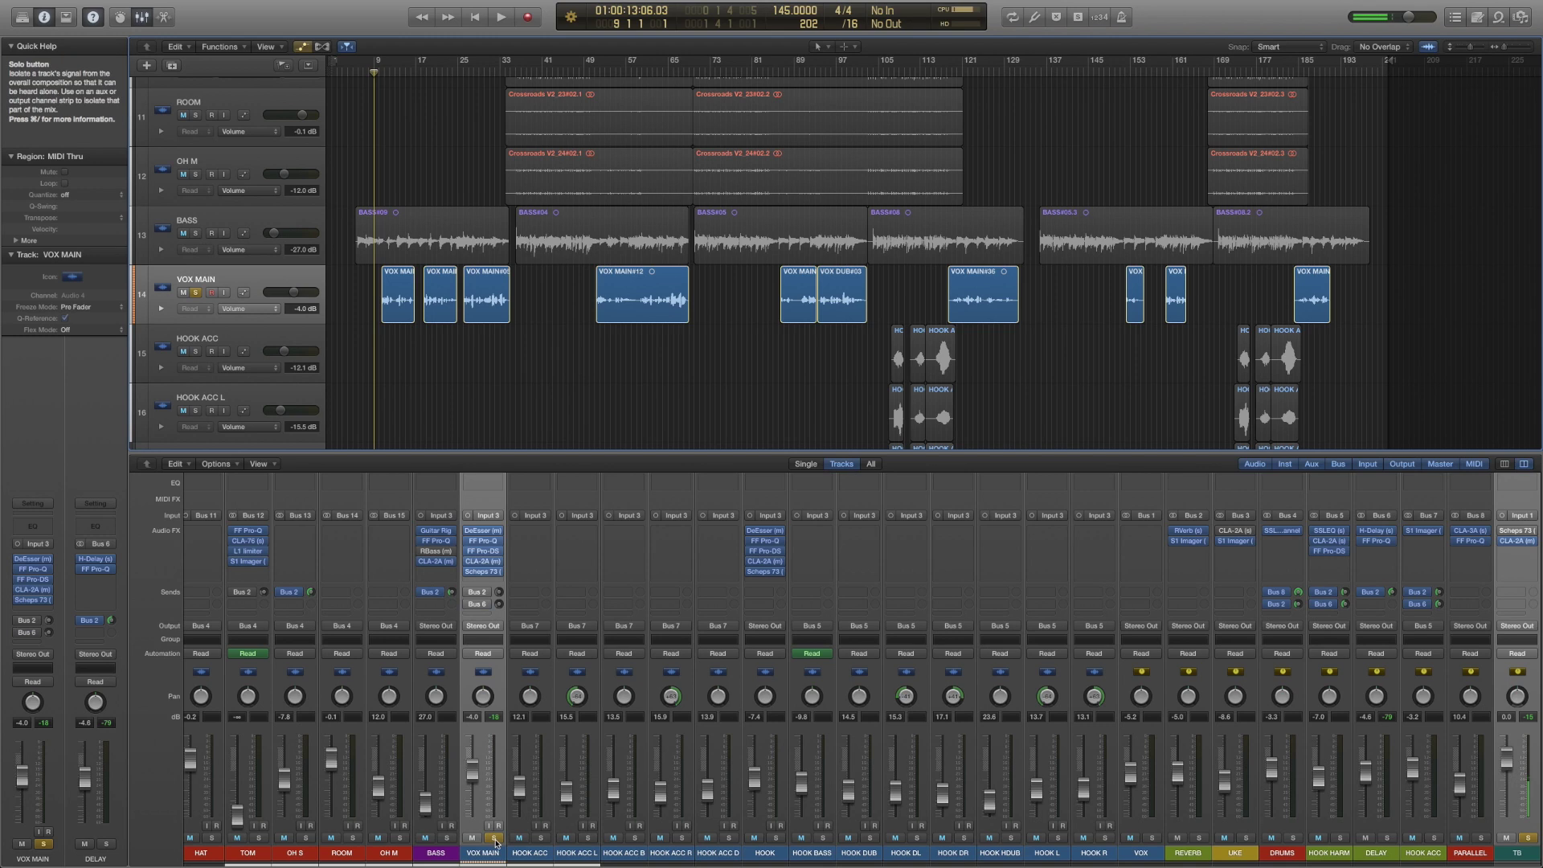
click(498, 23)
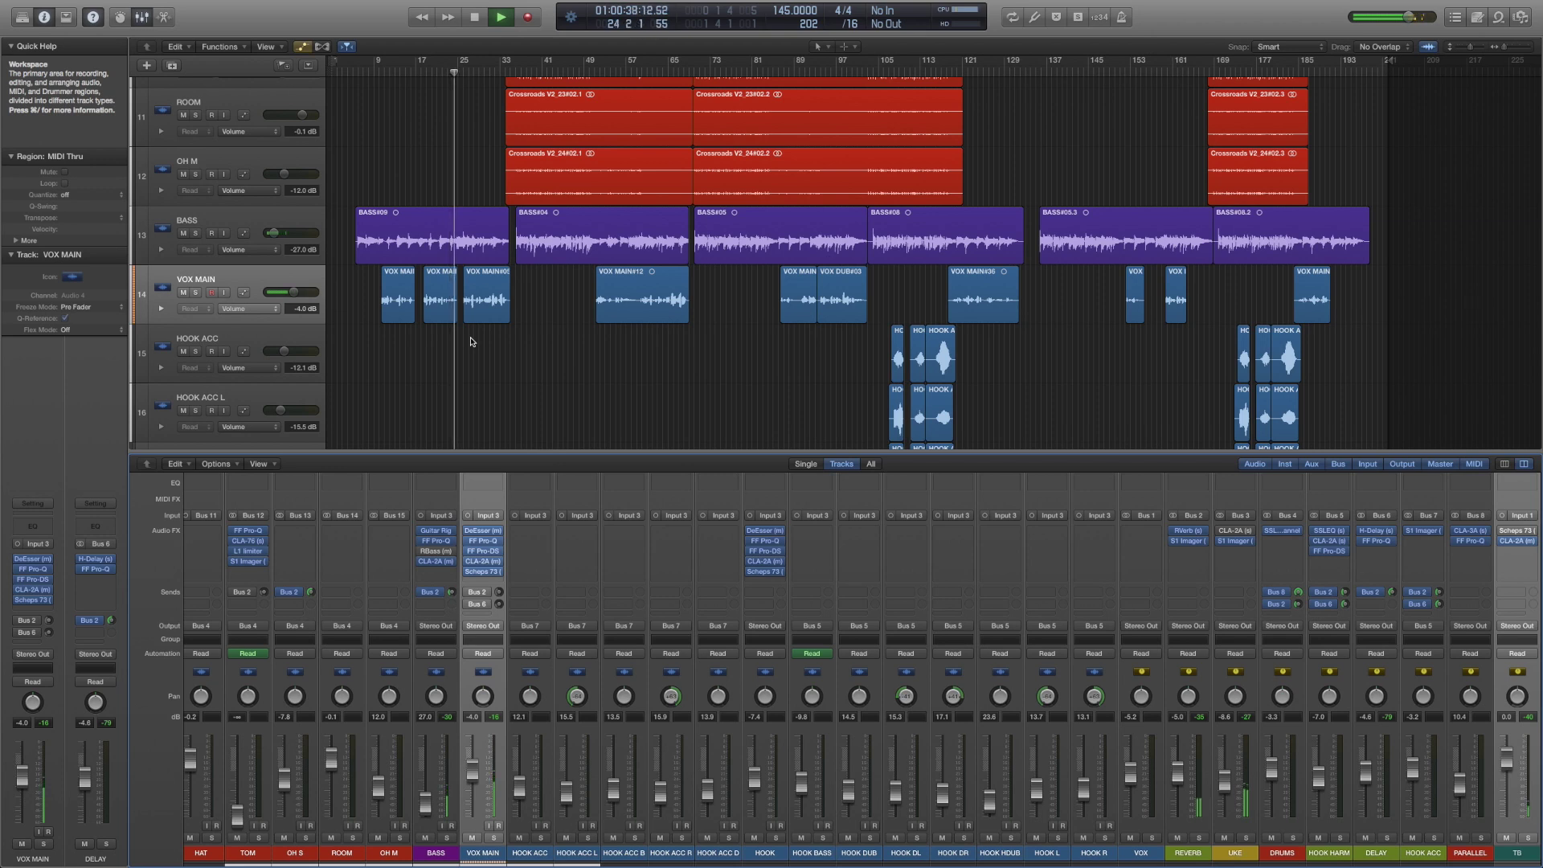
key(space)
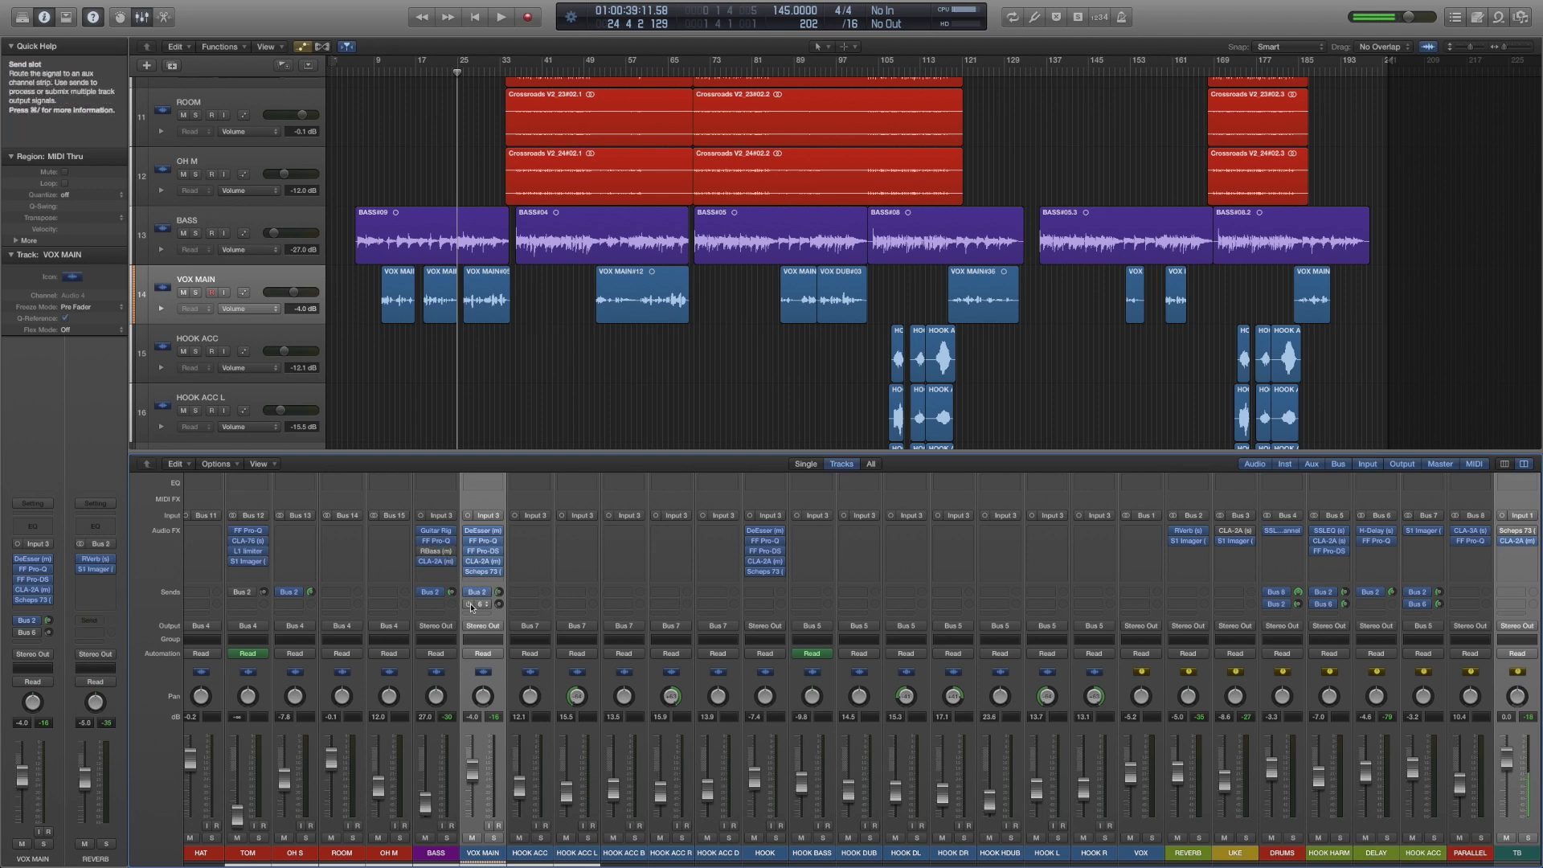
- Open the RVerb plug-in on the REVERB bus to show its settings, placing its window clear of the track headers
scroll(642, 601, right, 3)
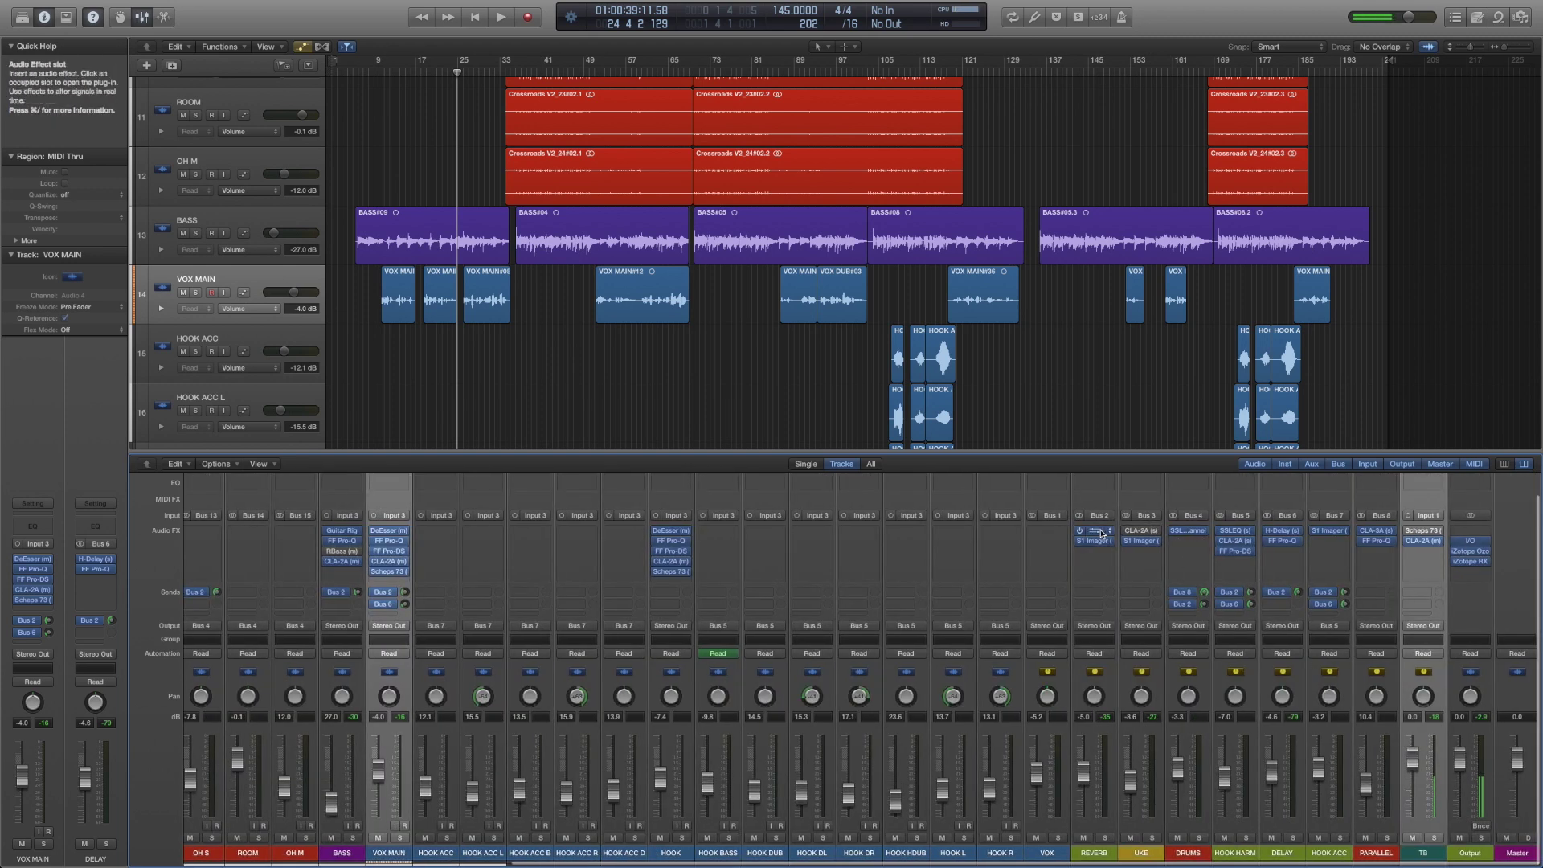
click(1097, 532)
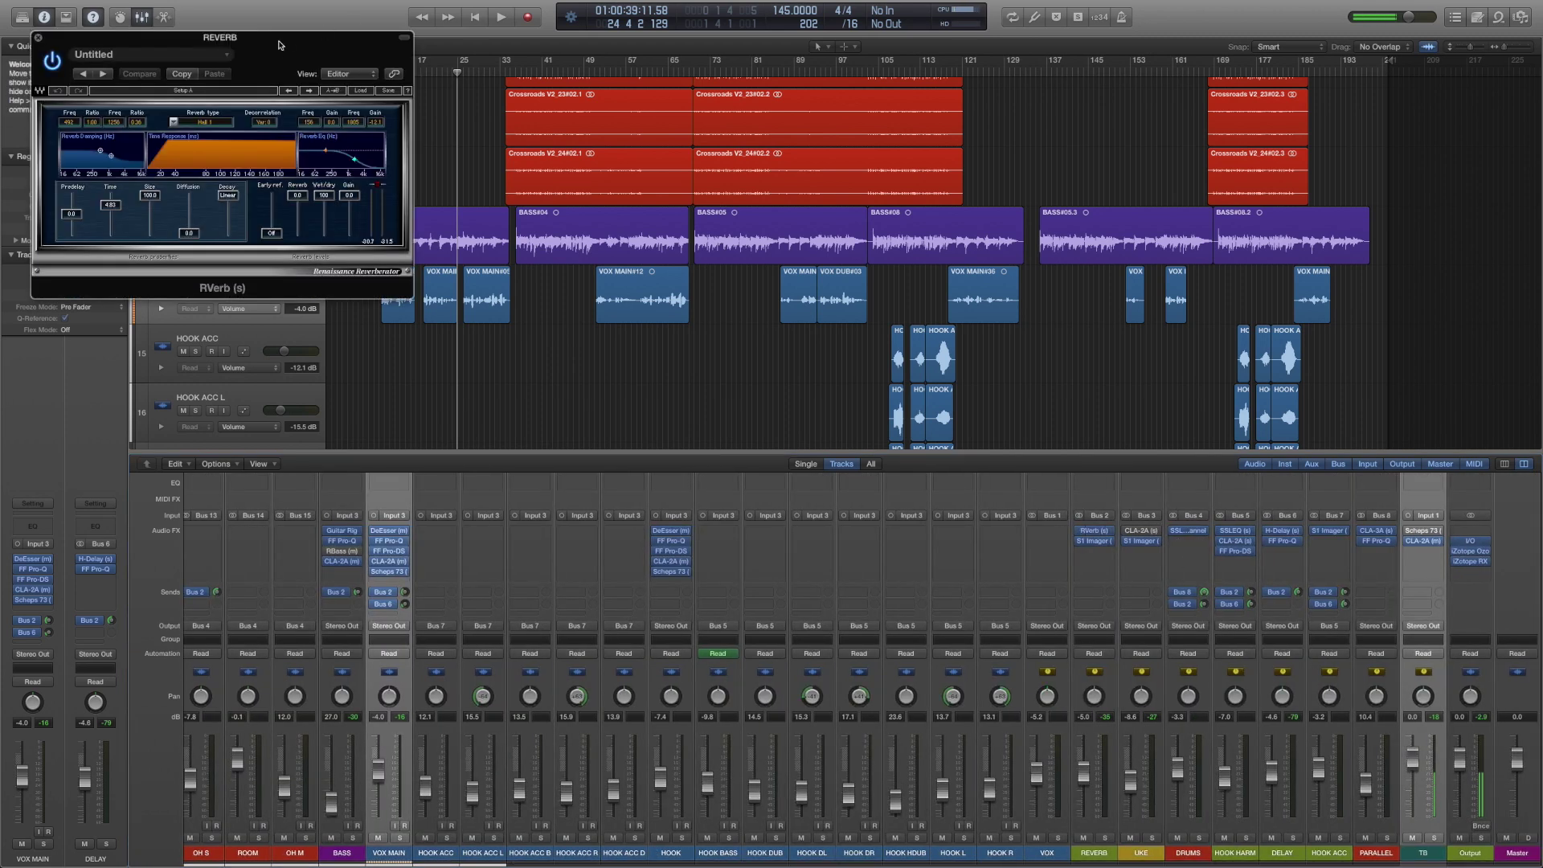
drag(276, 51, 762, 190)
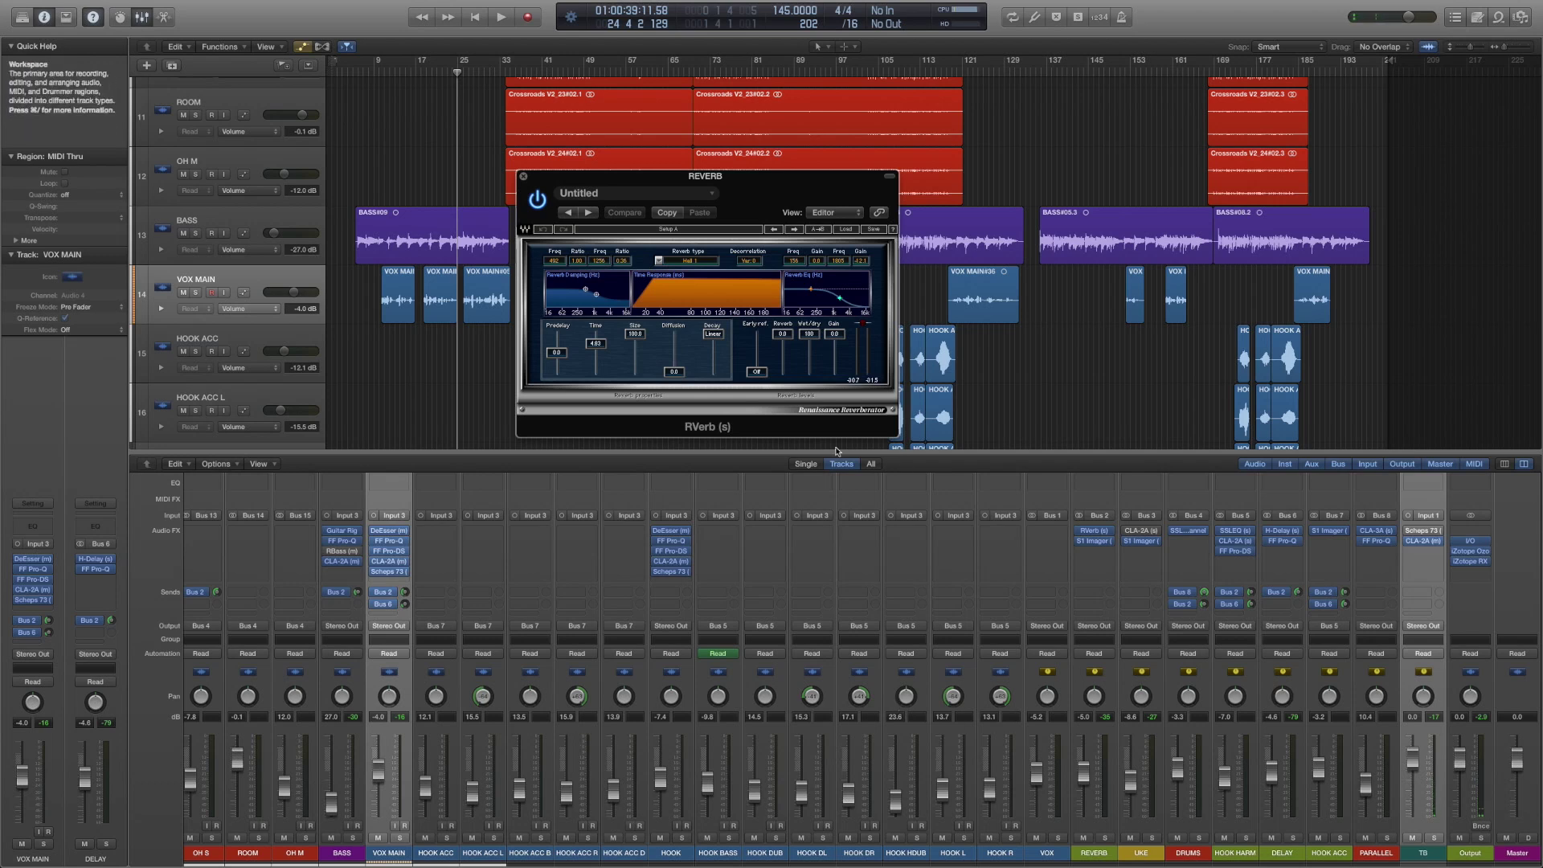
- Solo VOX MAIN, play it through the reverb from bar 9 to about bar 16, and close RVerb
click(1434, 839)
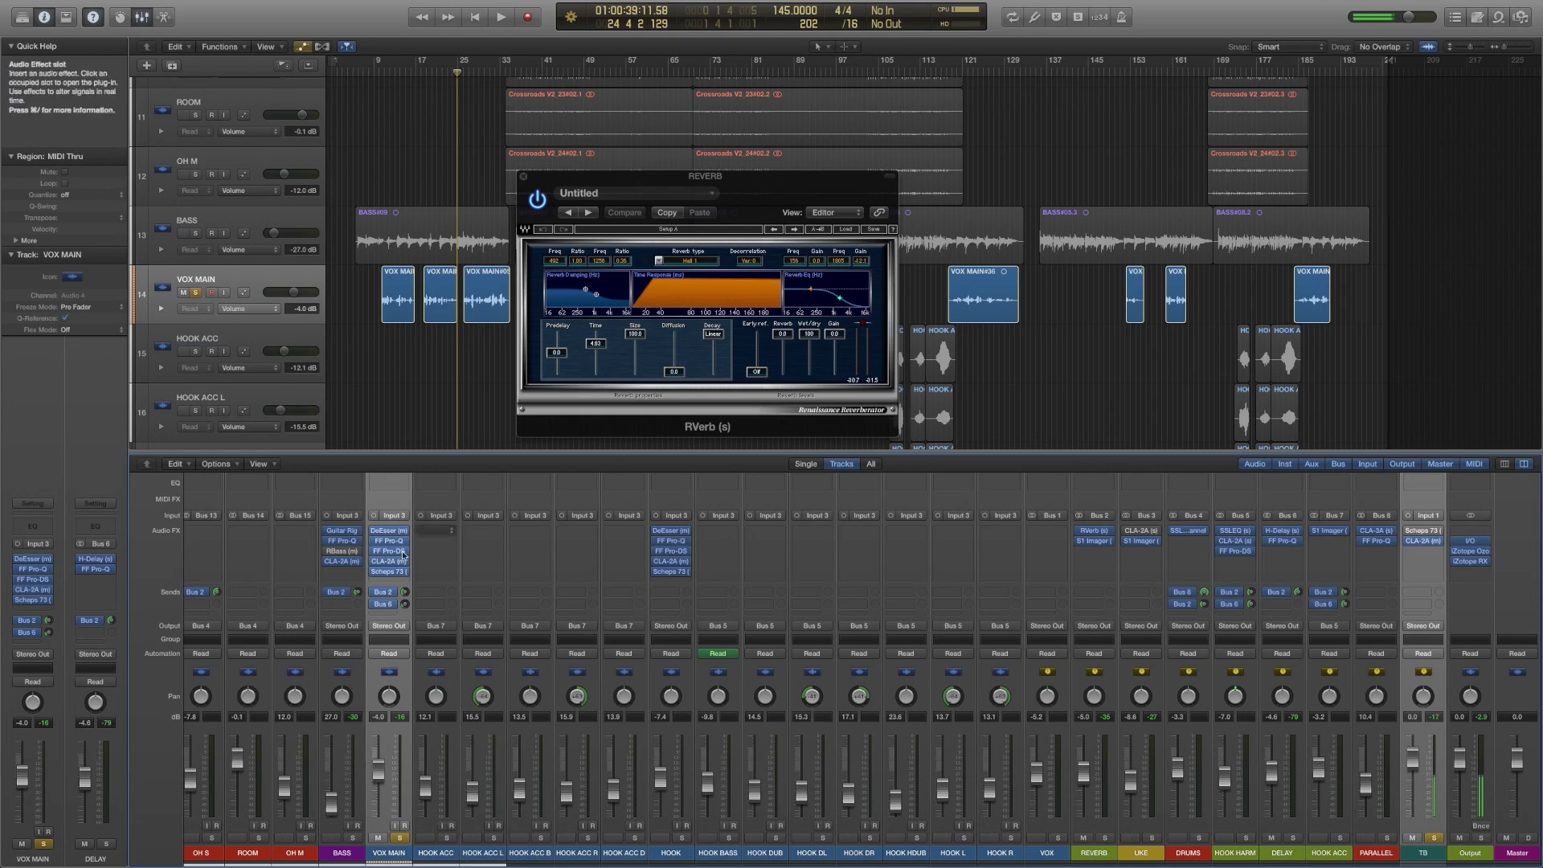
click(379, 74)
key(space)
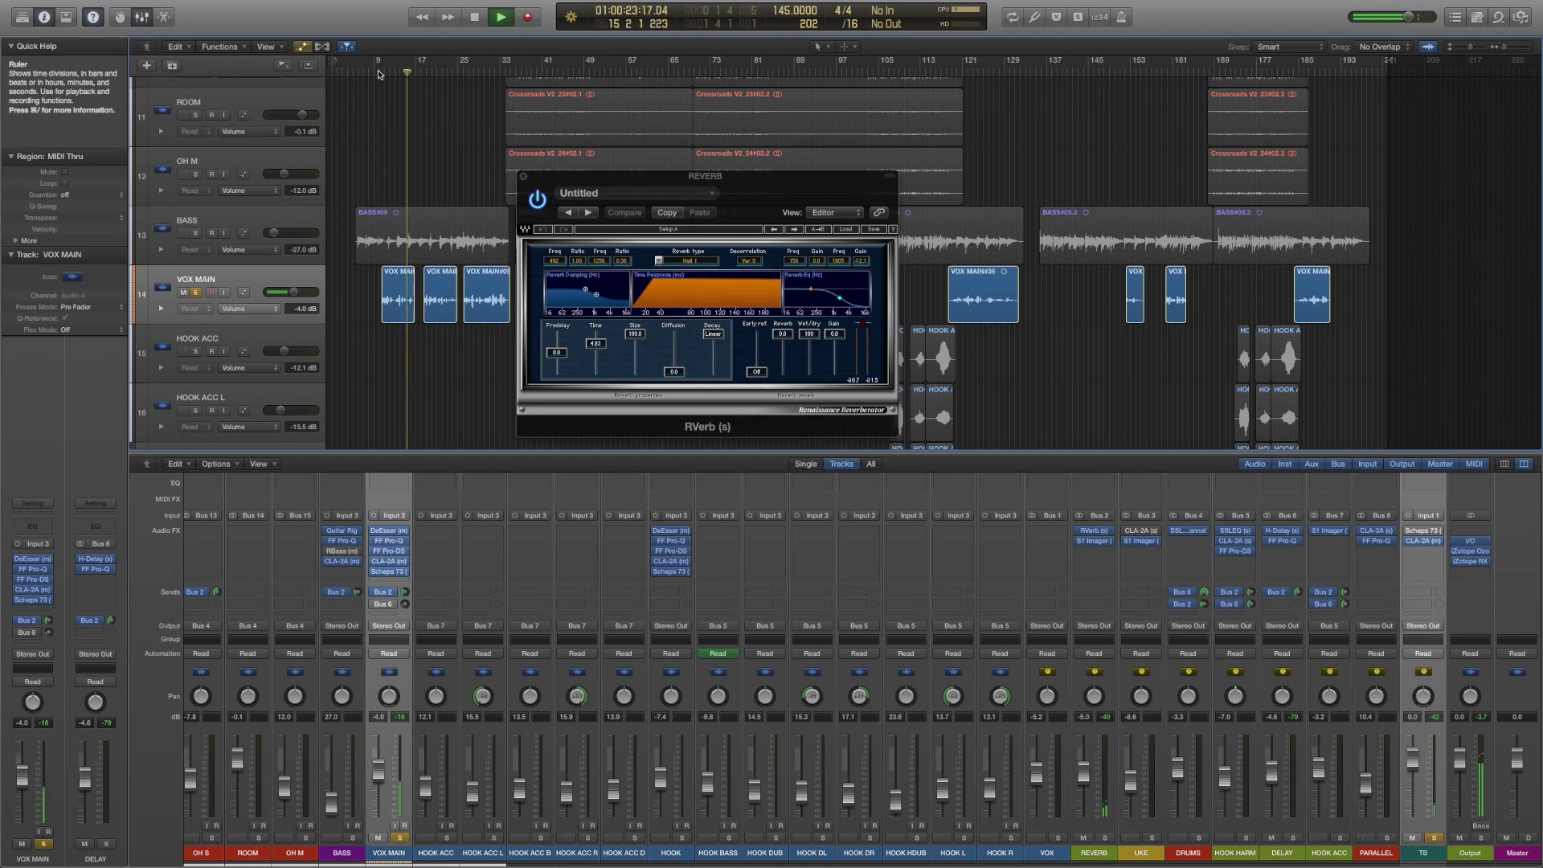
key(space)
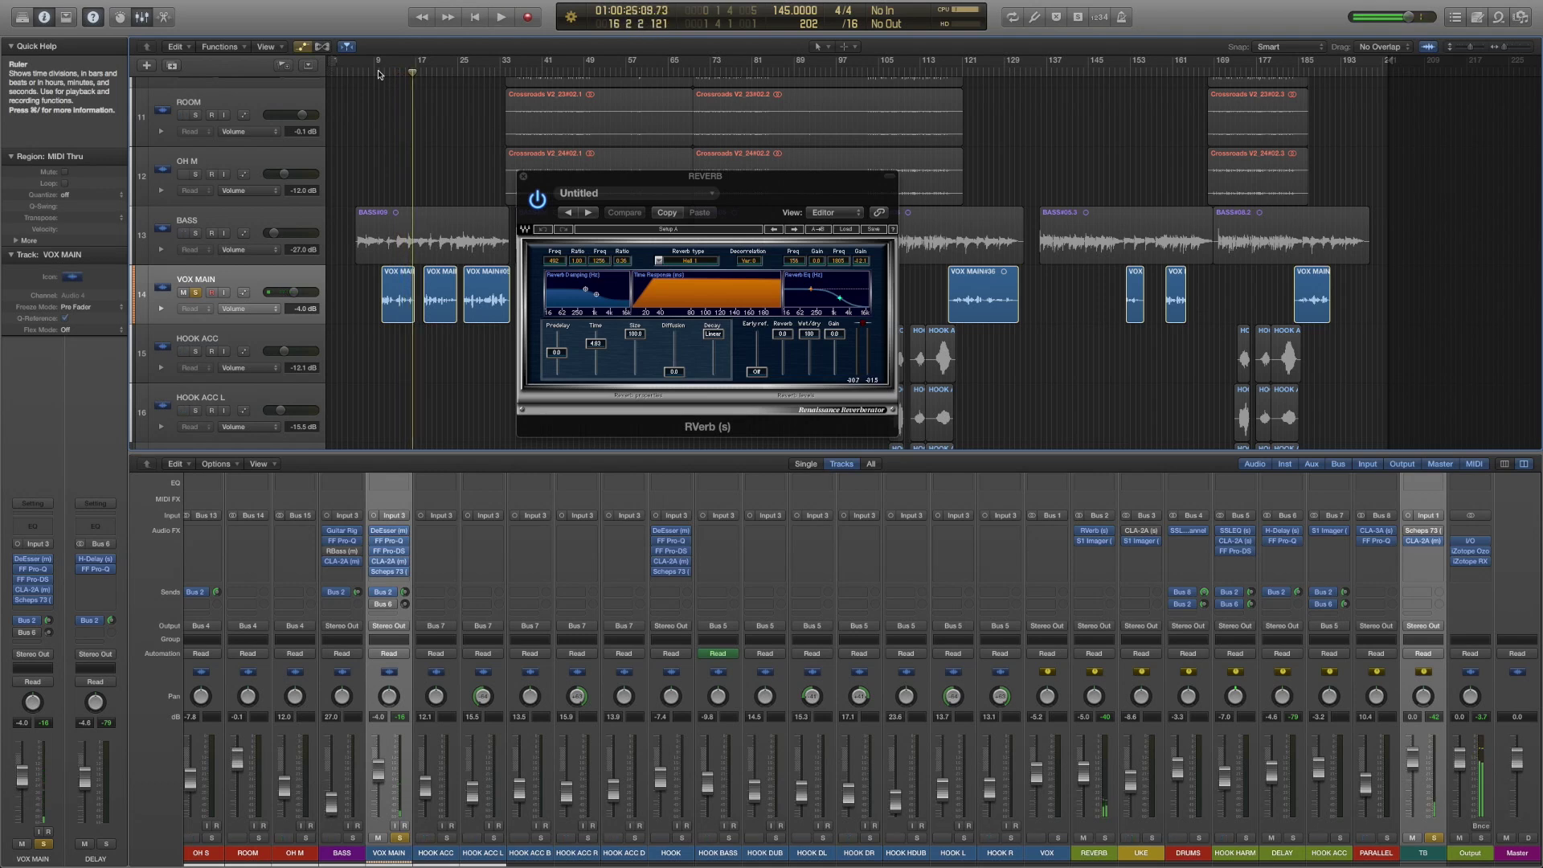
click(521, 177)
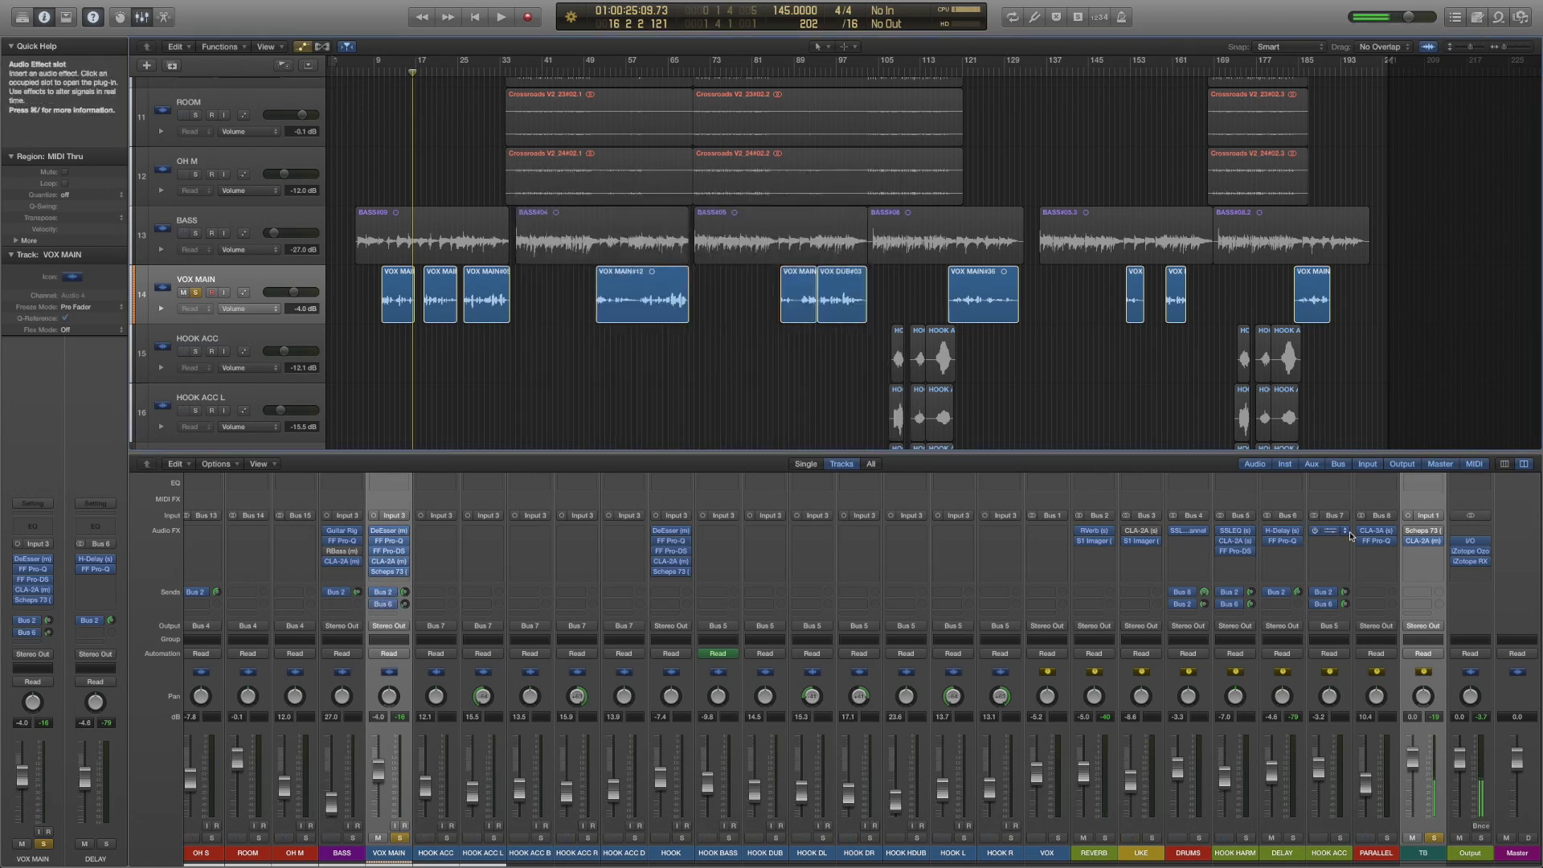
- Examine the H-Delay and FabFilter Pro-Q settings on the DELAY bus, and close both plug-ins
click(1282, 530)
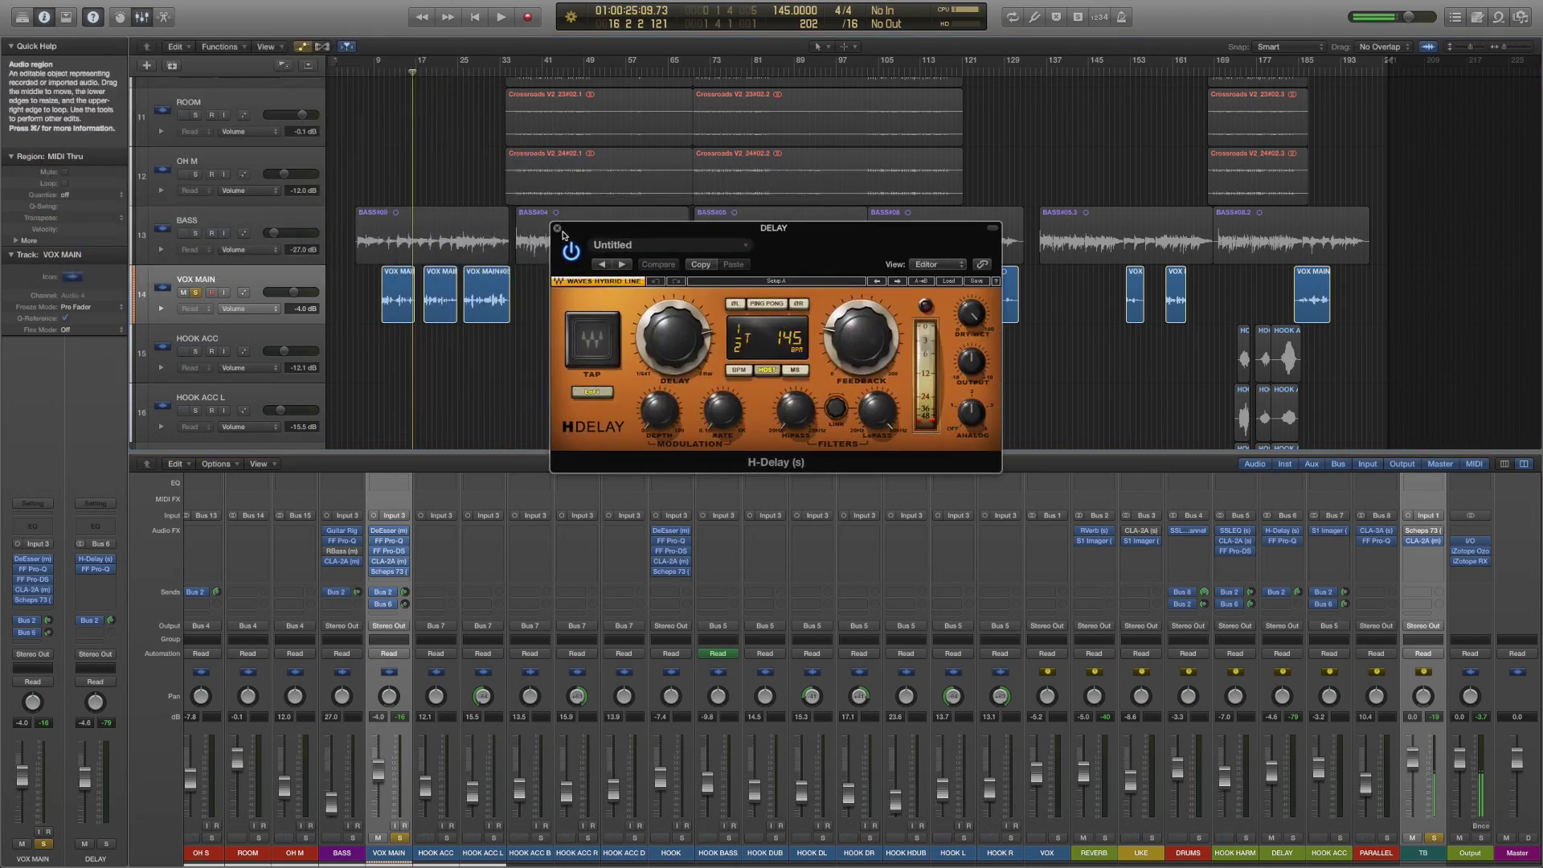
click(1285, 544)
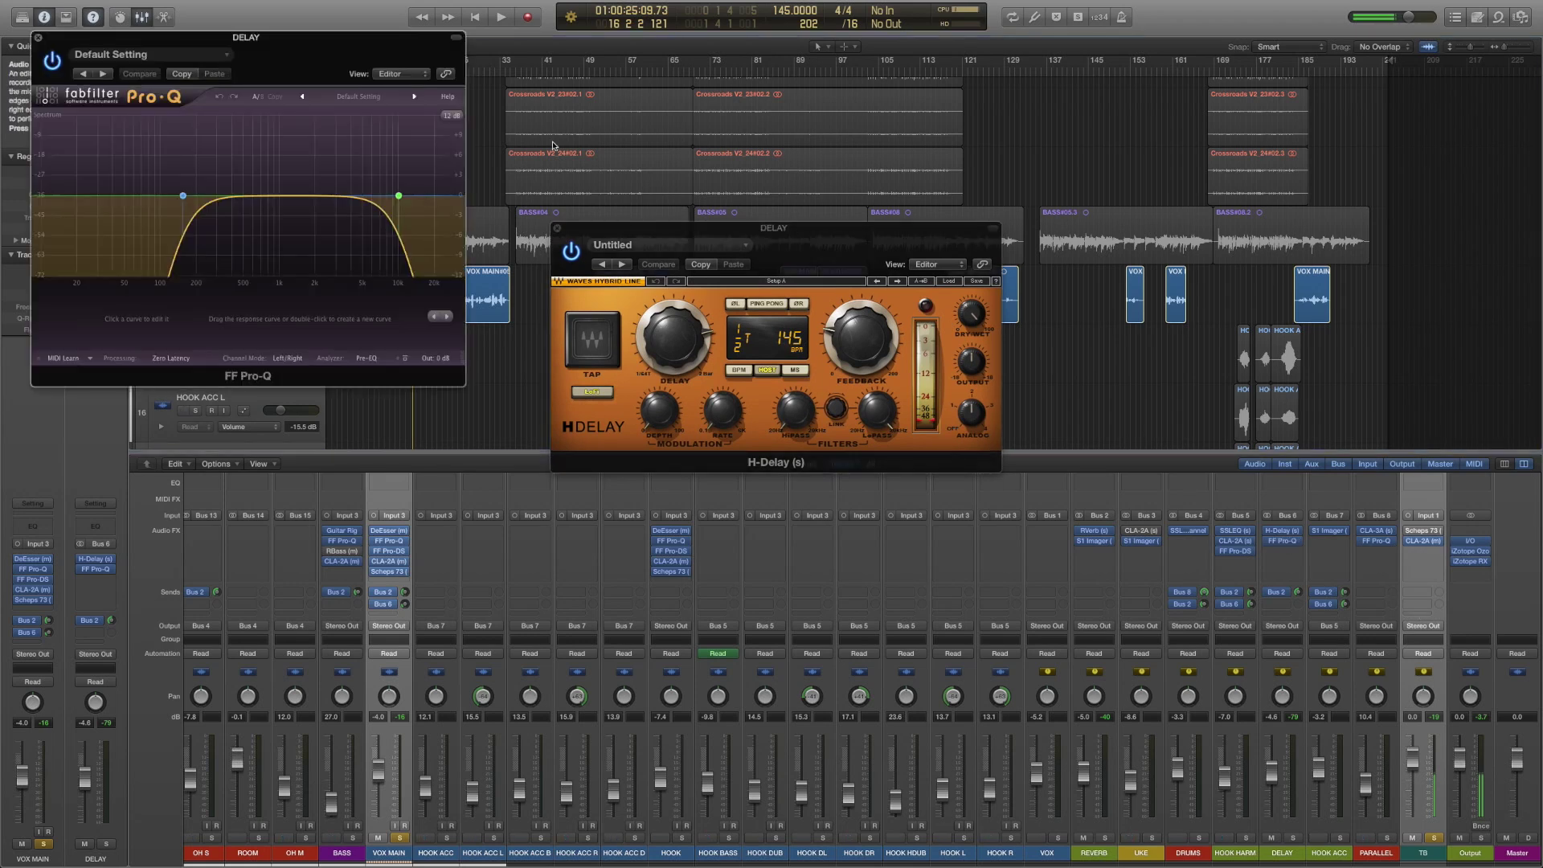
drag(273, 53, 847, 495)
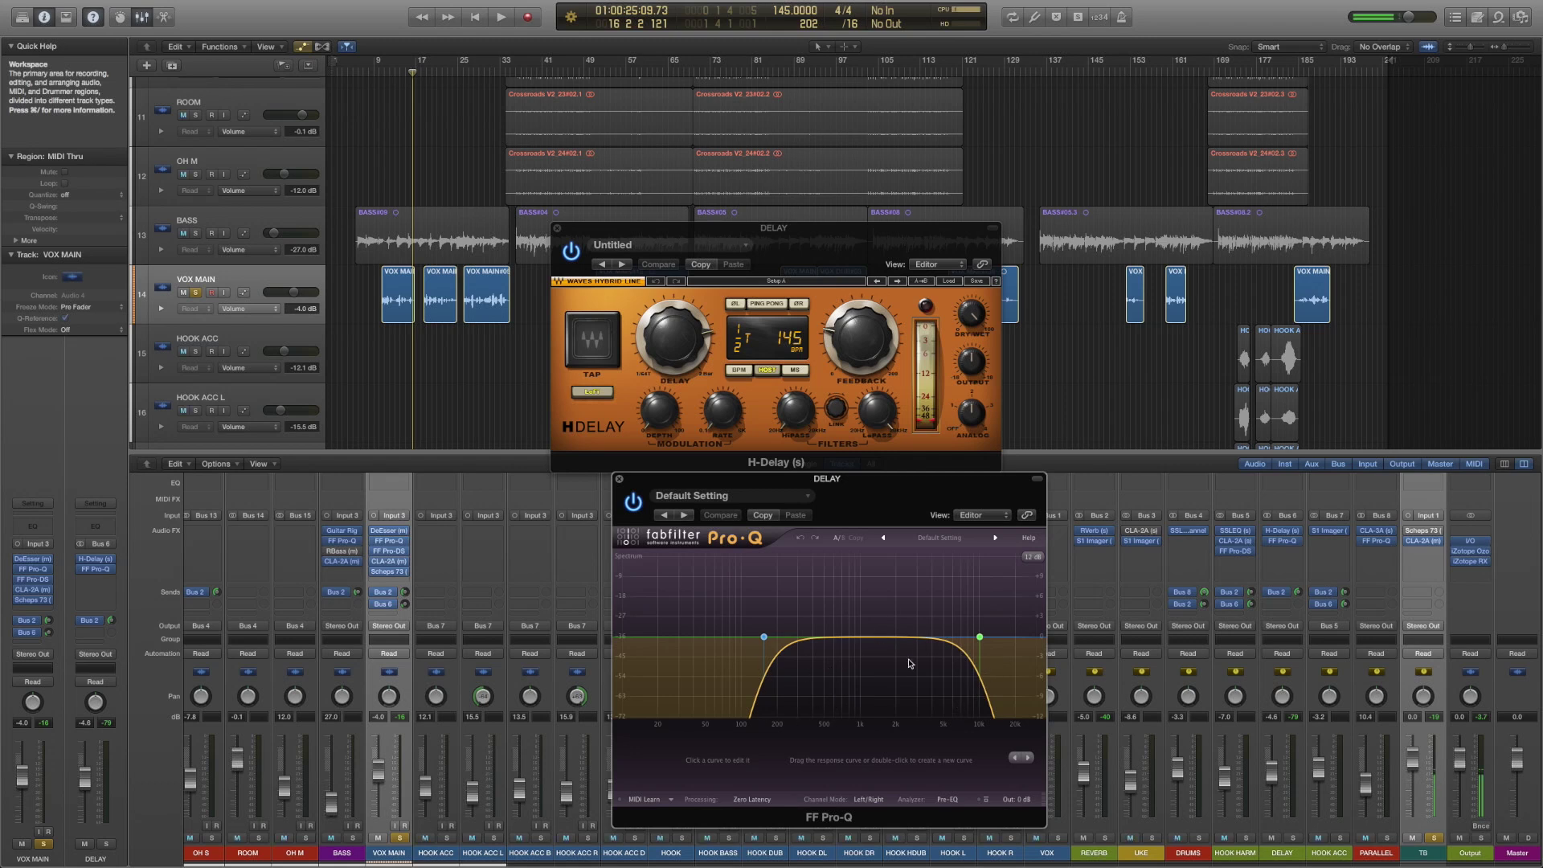
click(619, 479)
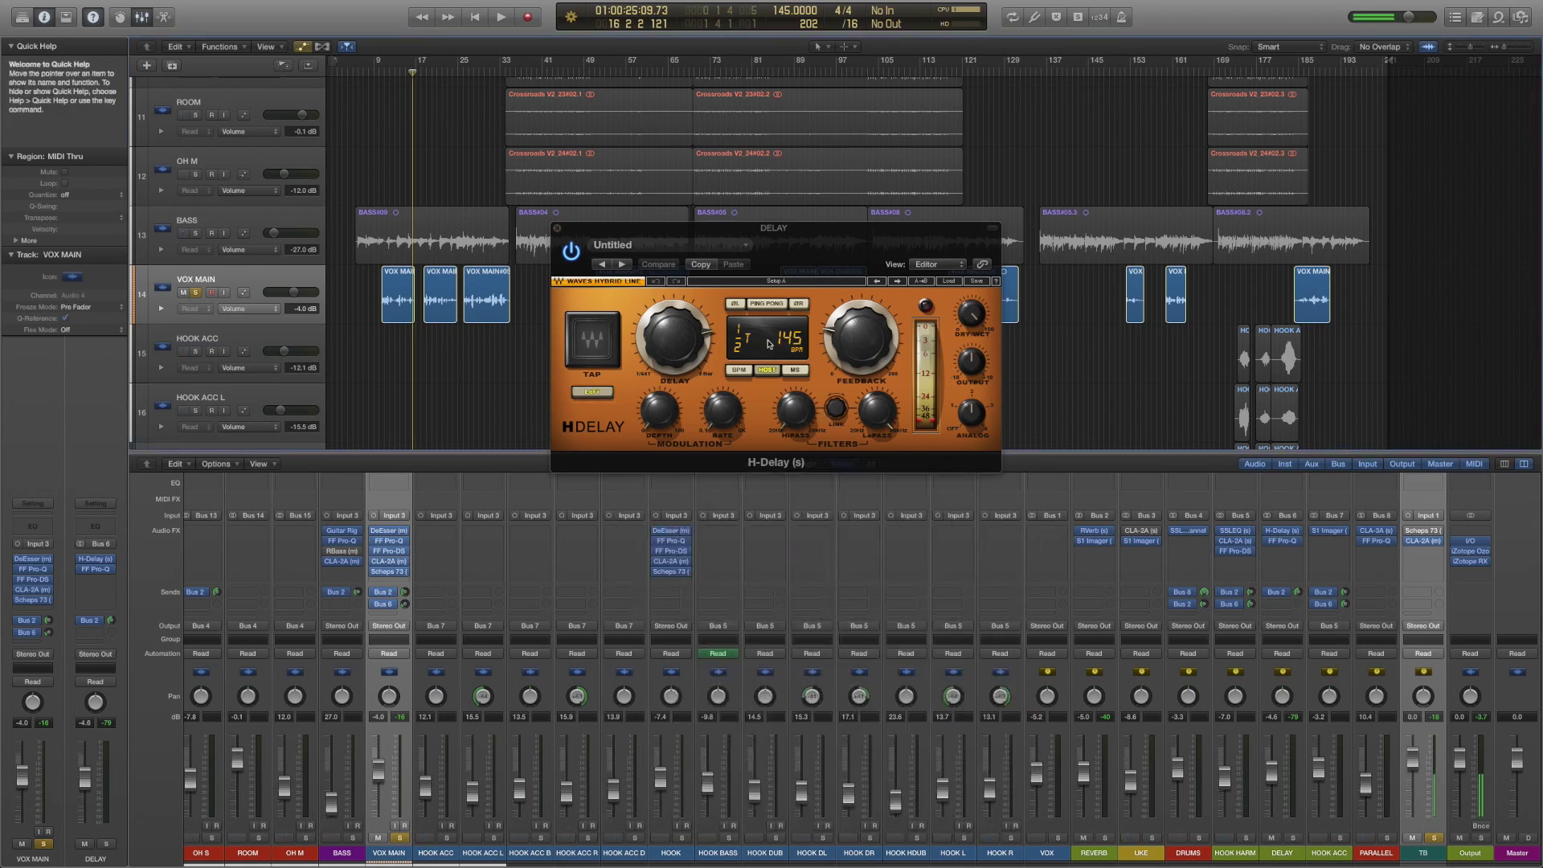
click(558, 230)
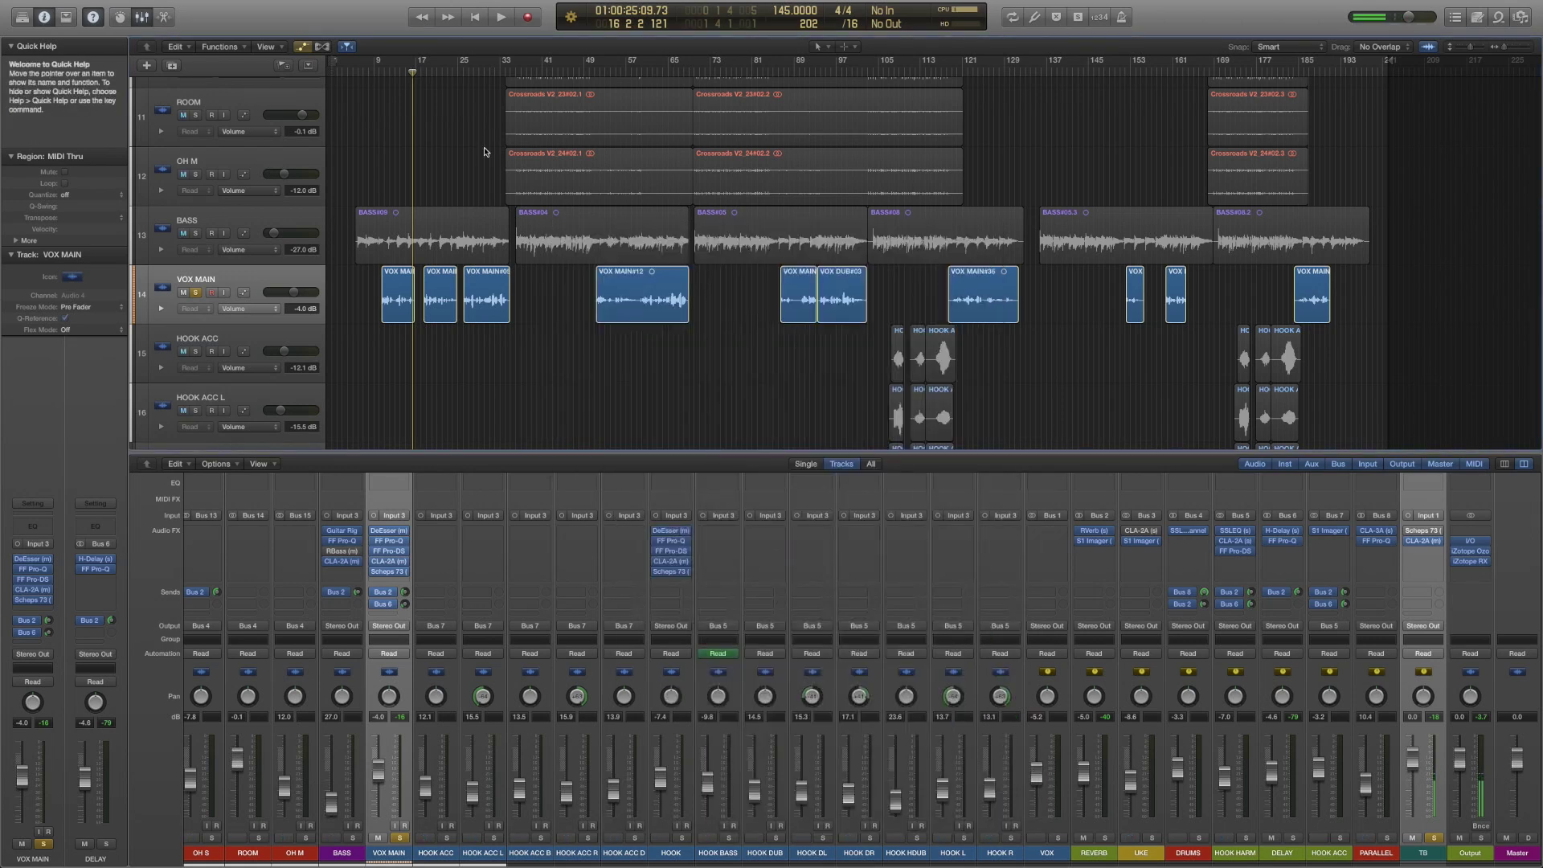
- Play the soloed vocal with reverb and delay from bar 9 to about bar 16
click(375, 76)
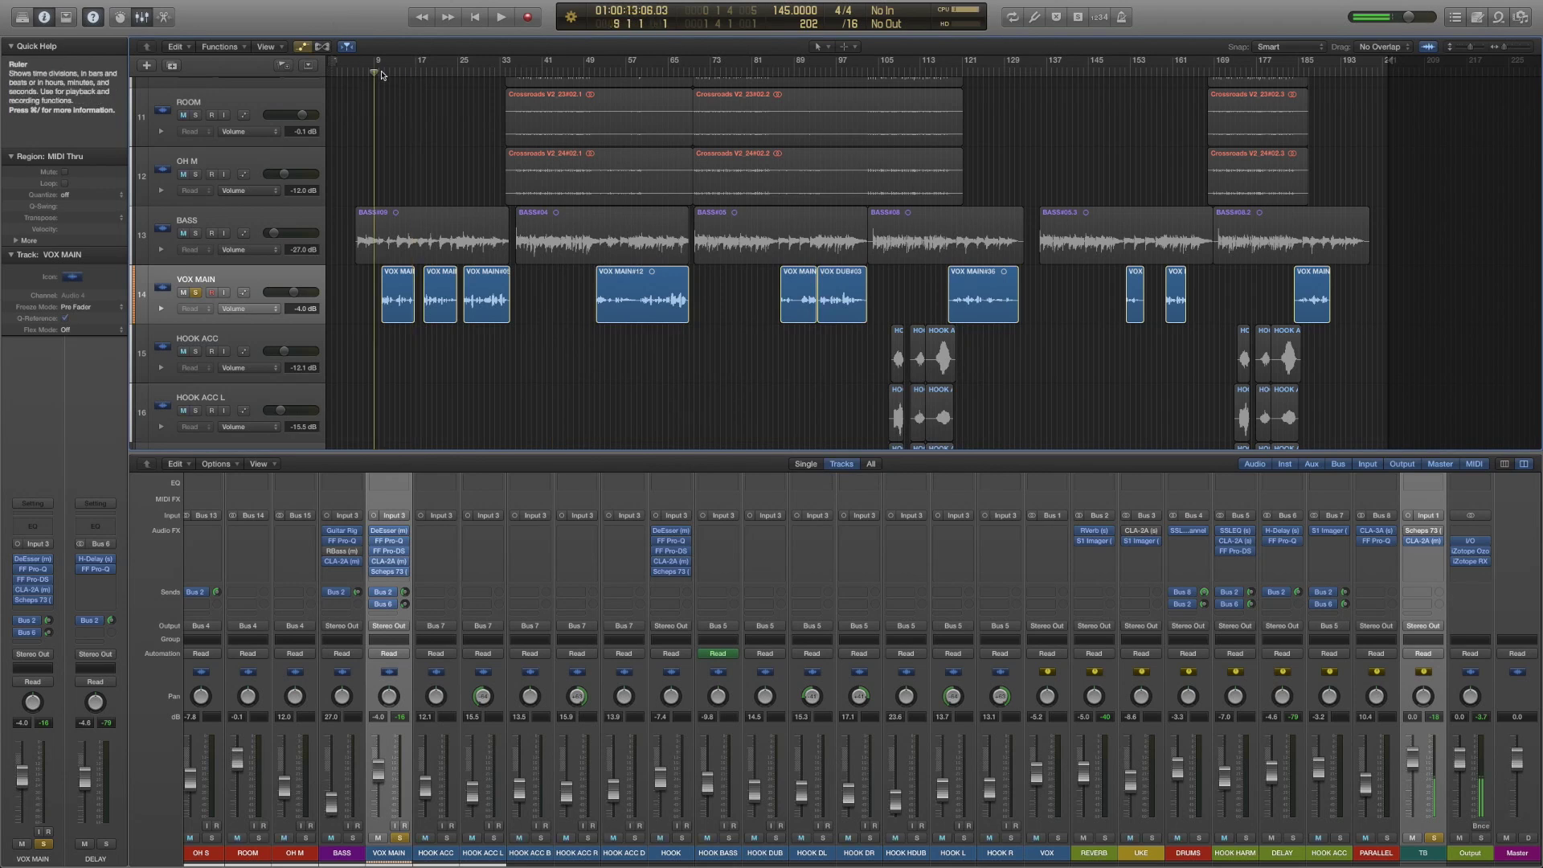
key(space)
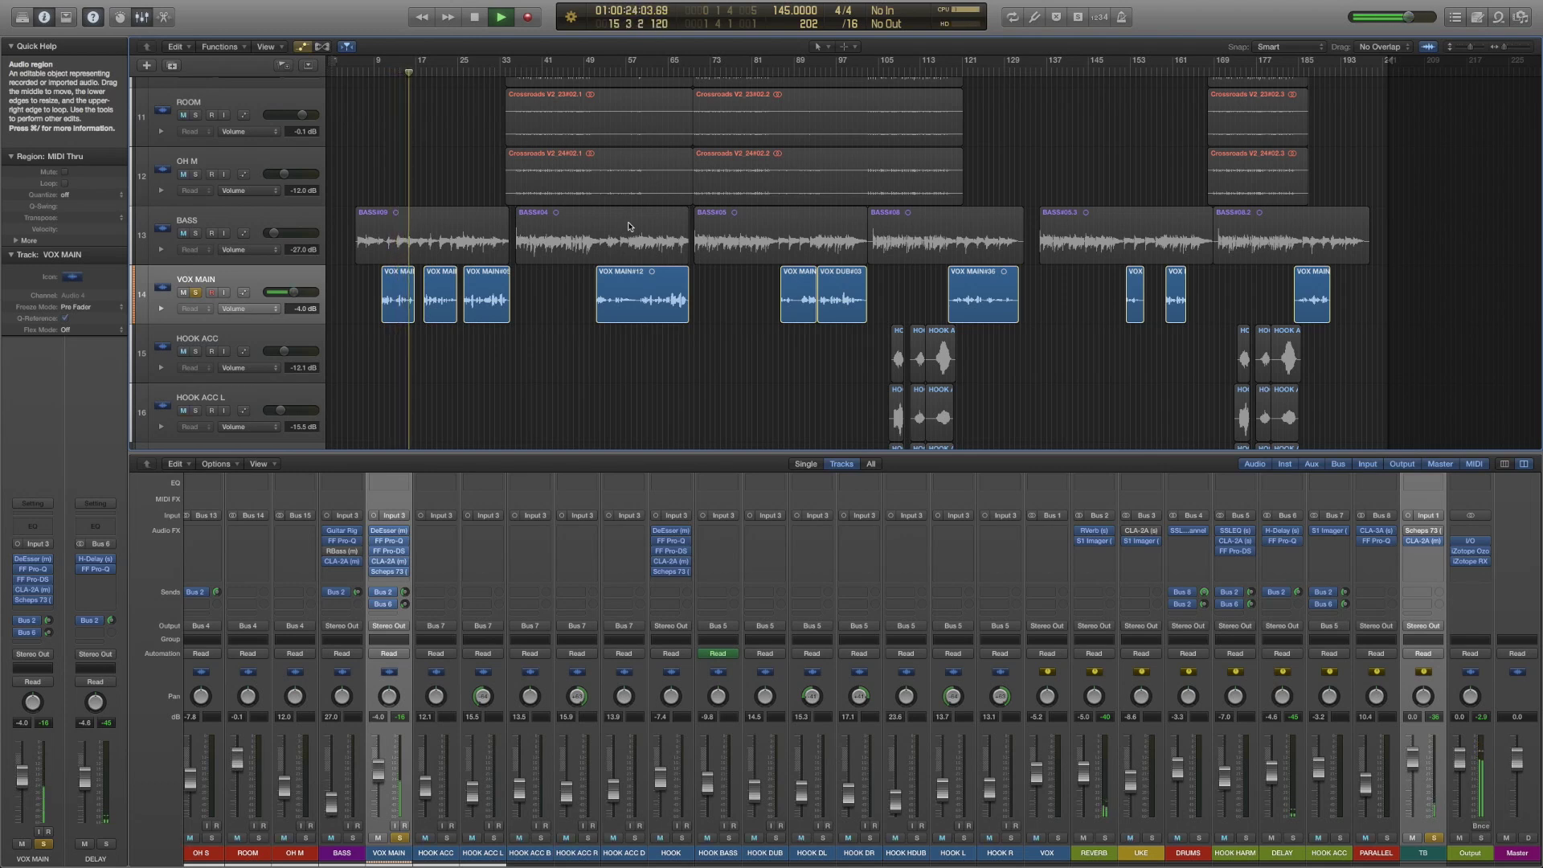
key(space)
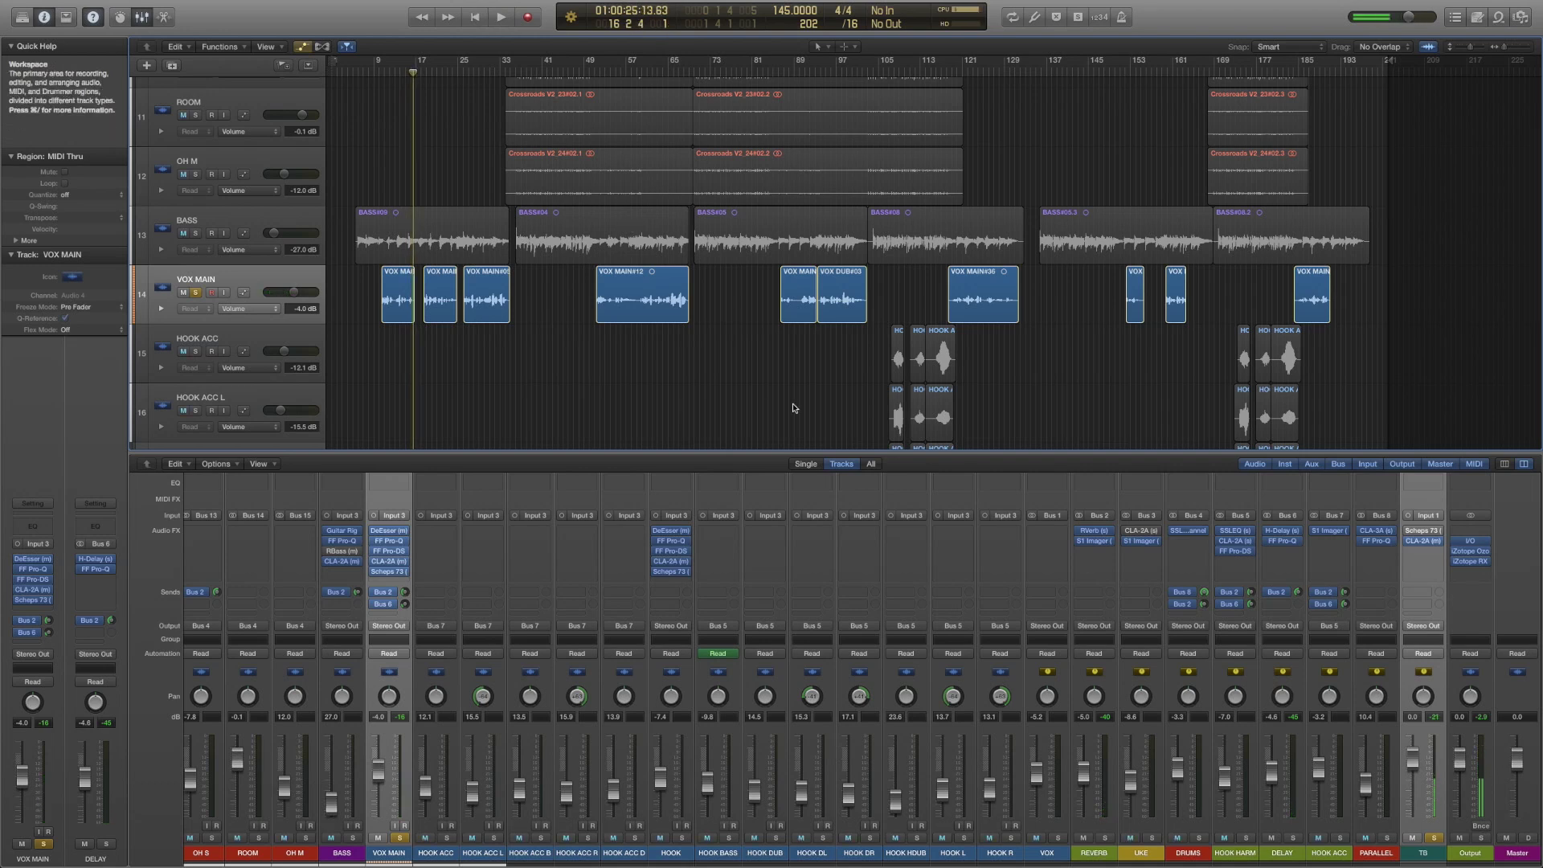
- Unsolo VOX MAIN and play the full mix from bar 10 with the vocal's plug-ins and sends bypassed
click(402, 840)
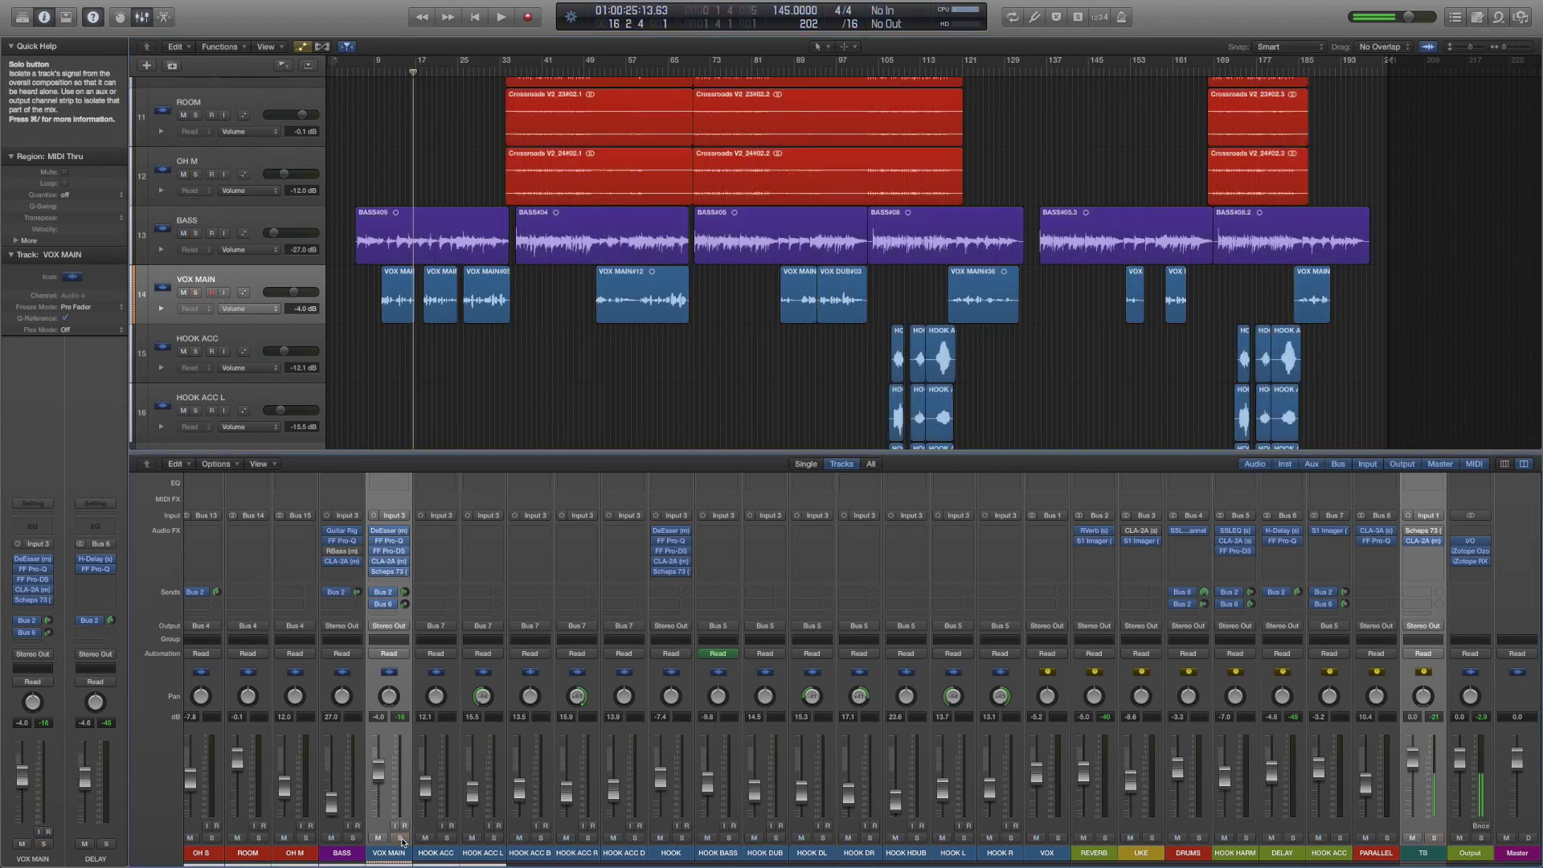
scroll(467, 324, up, 3)
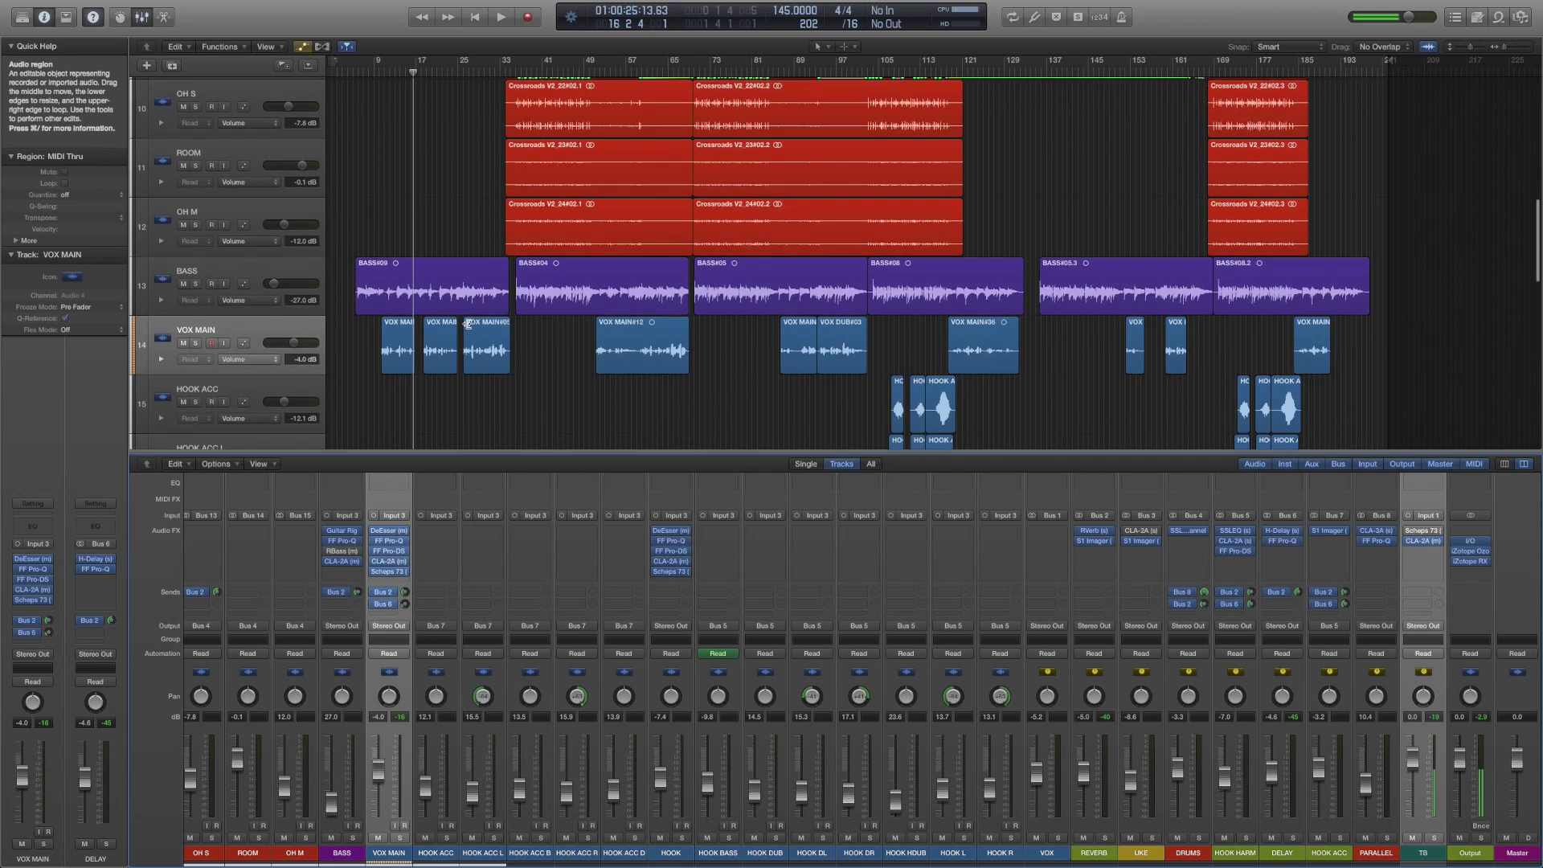
scroll(432, 251, down, 2)
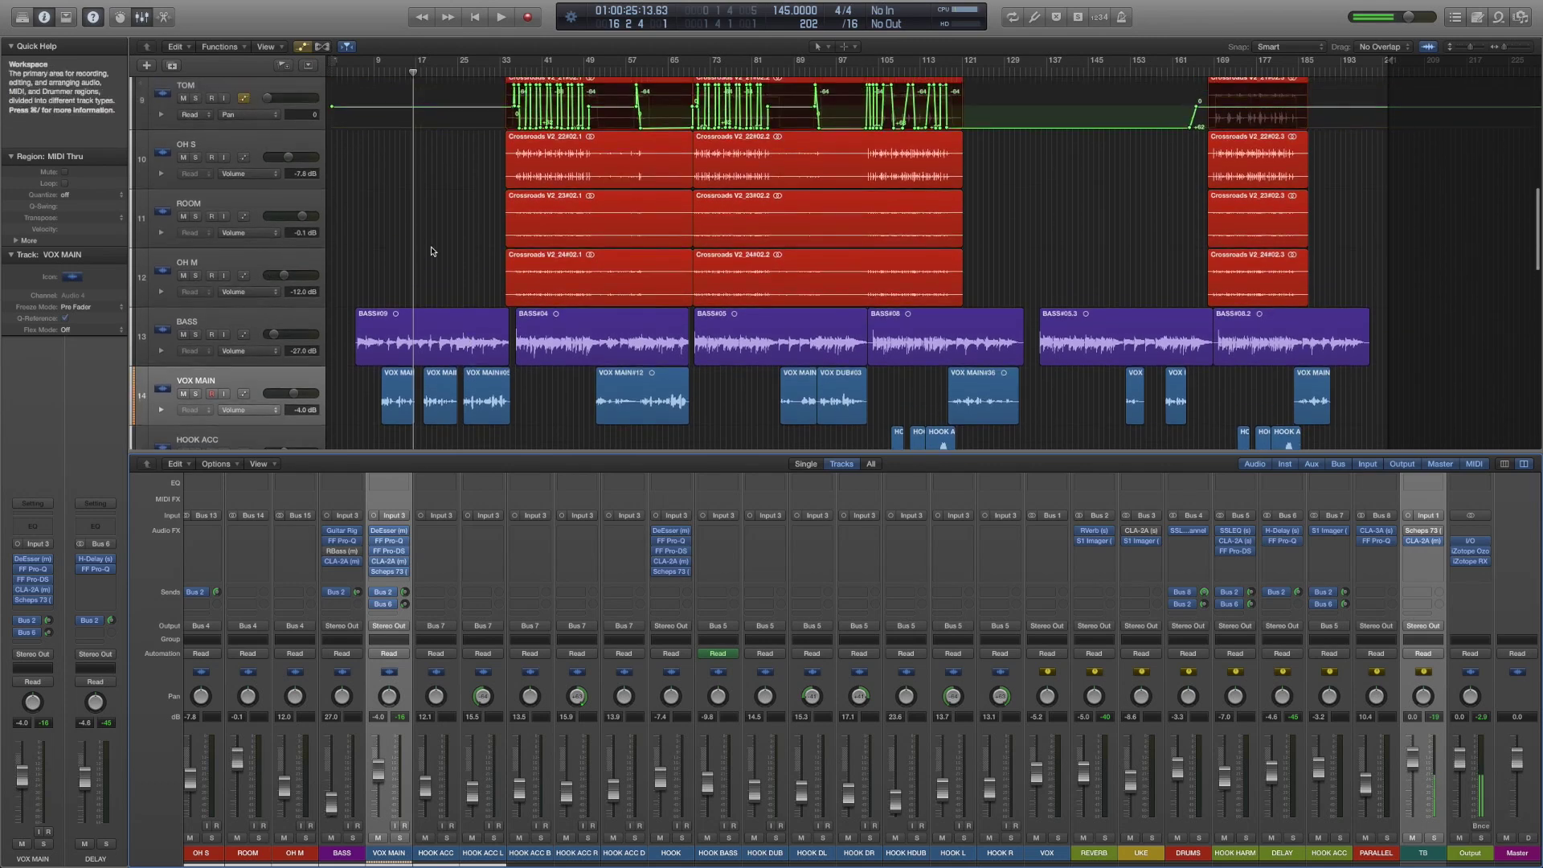
scroll(450, 322, down, 4)
scroll(498, 394, up, 2)
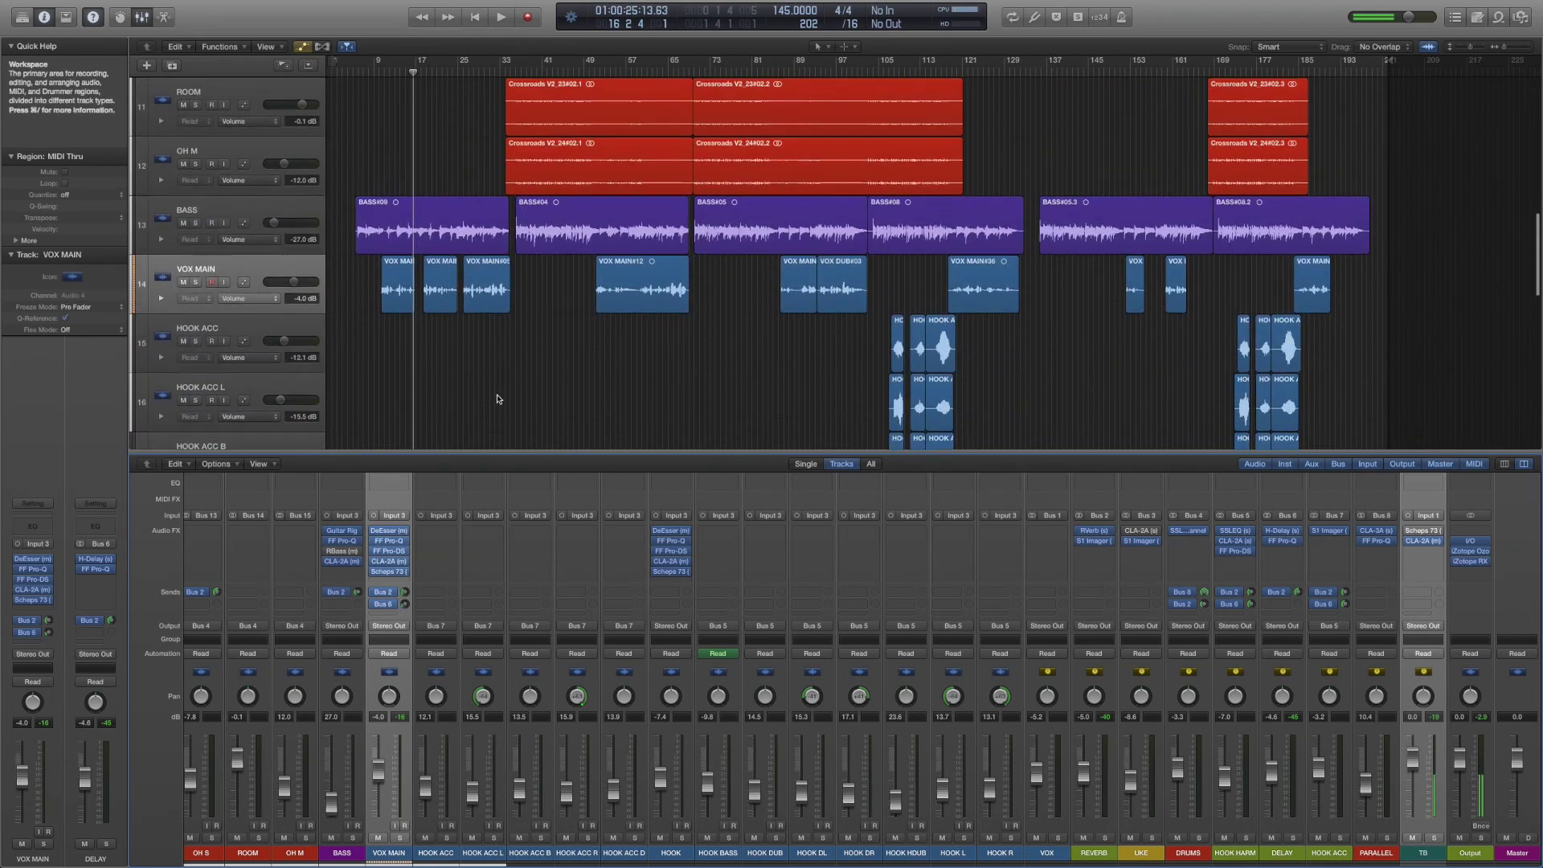
click(379, 73)
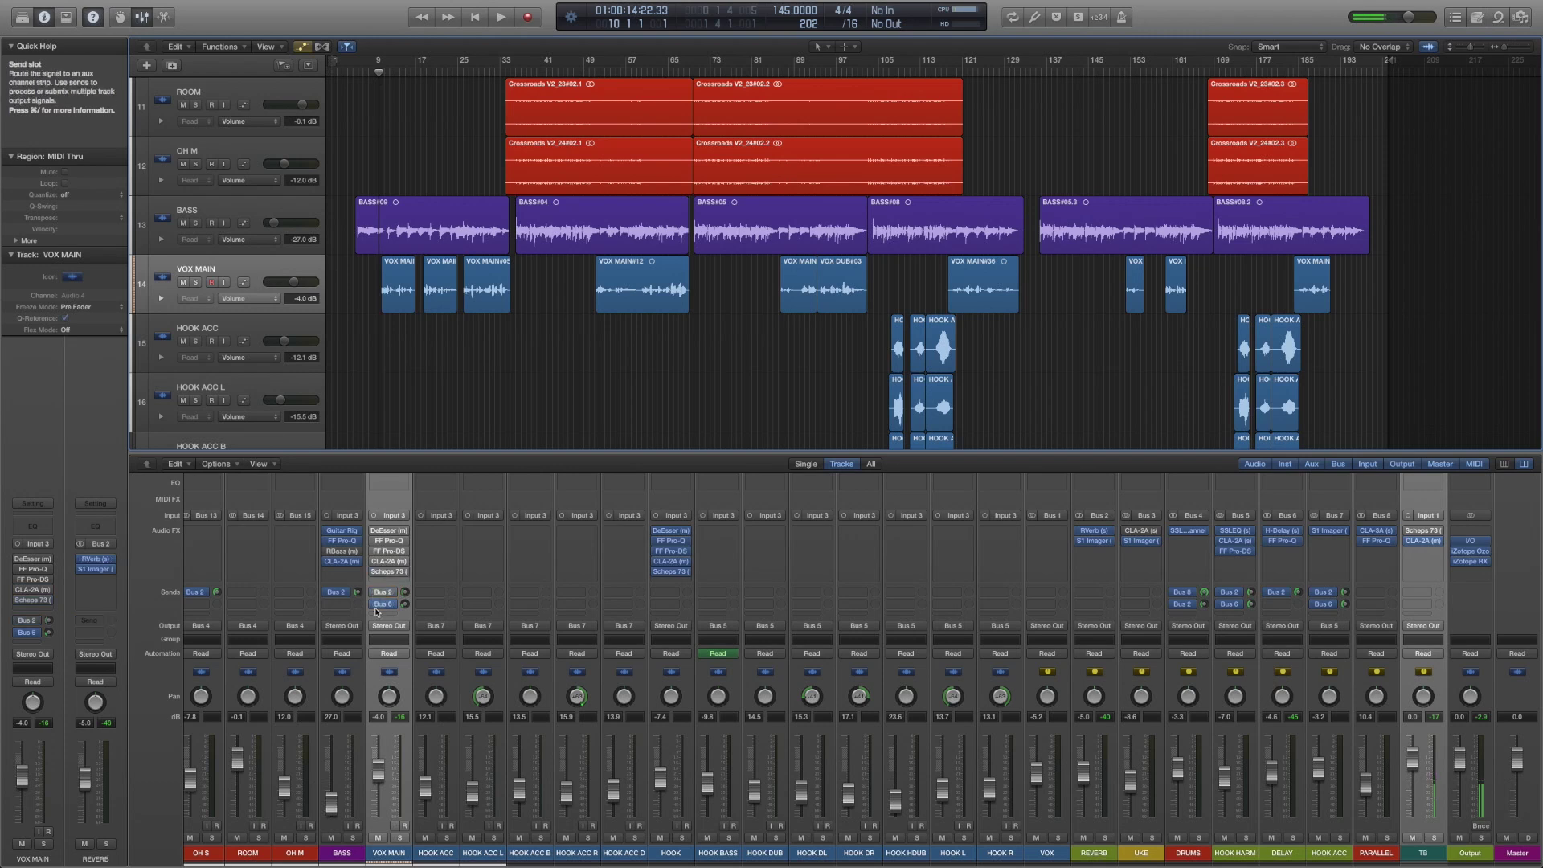
click(502, 17)
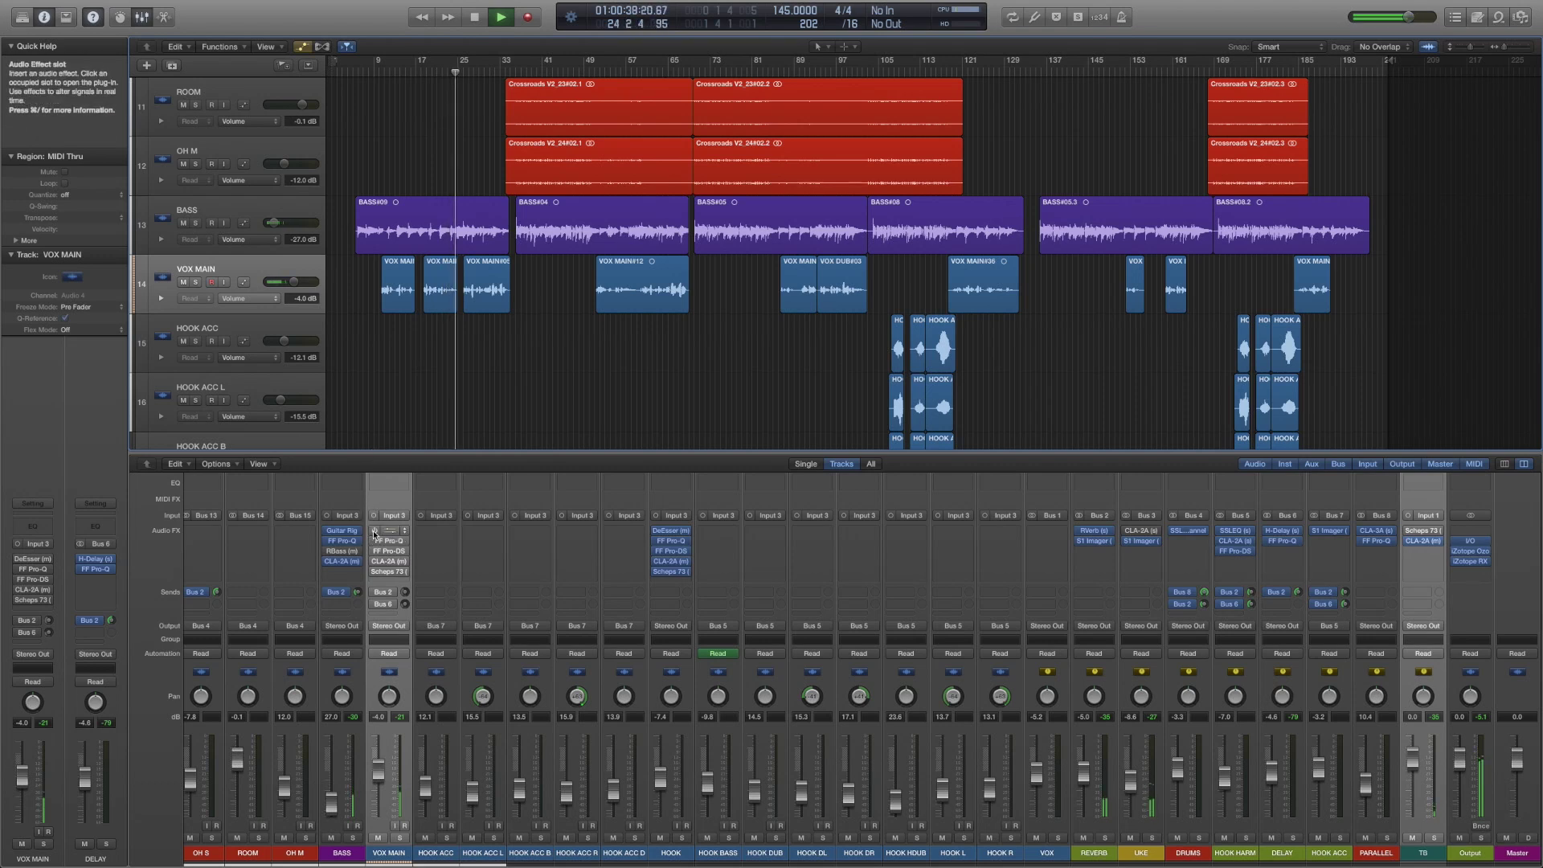
- Re-enable VOX MAIN's inserts from DeEsser through Scheps 73 and its Bus 2 and Bus 6 sends during playback
click(375, 572)
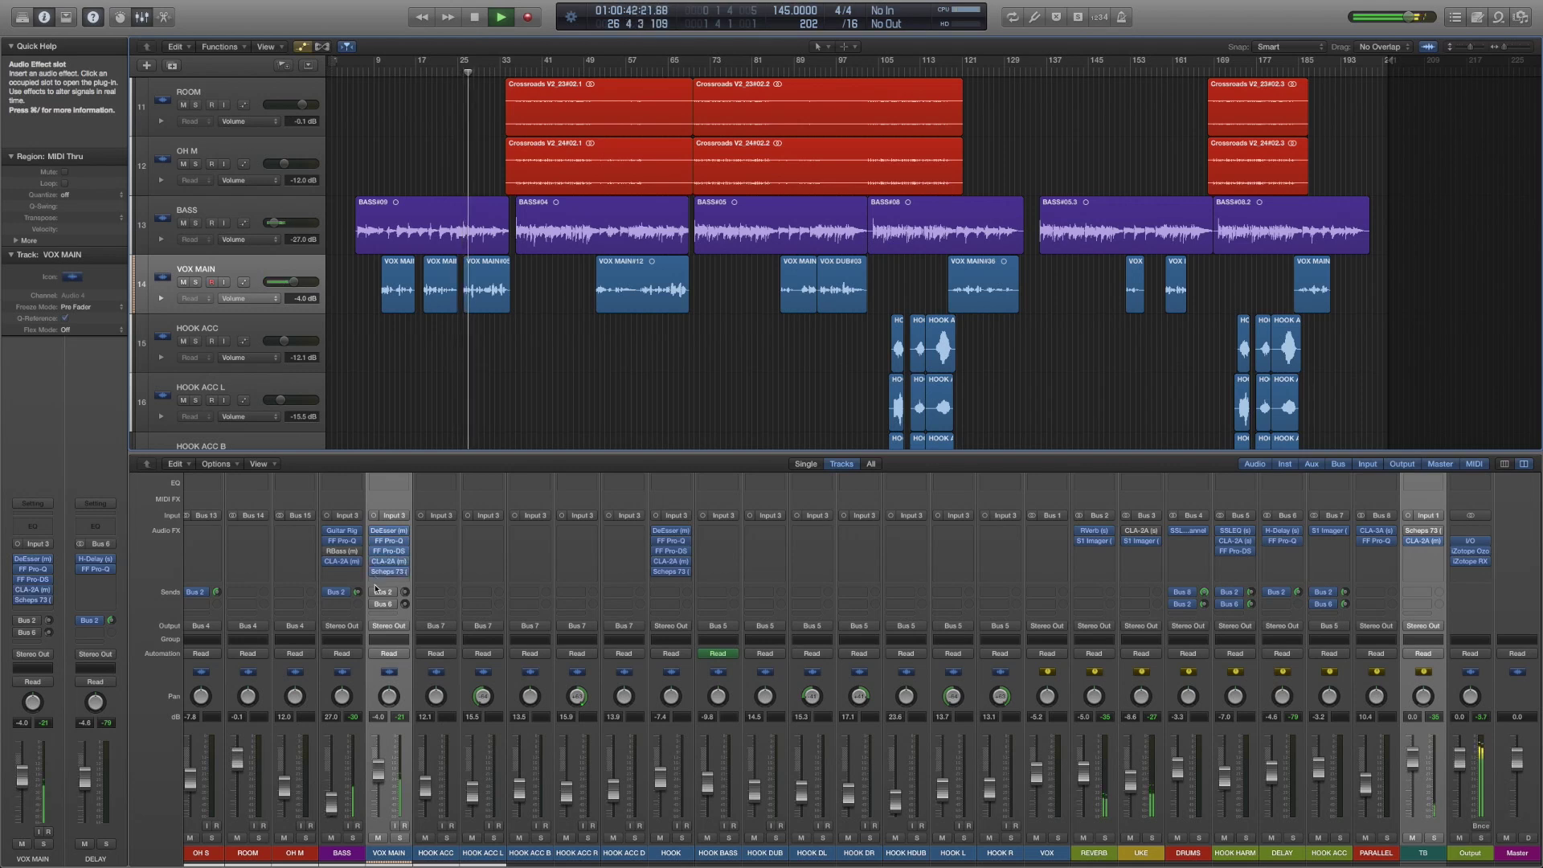
click(376, 593)
click(376, 604)
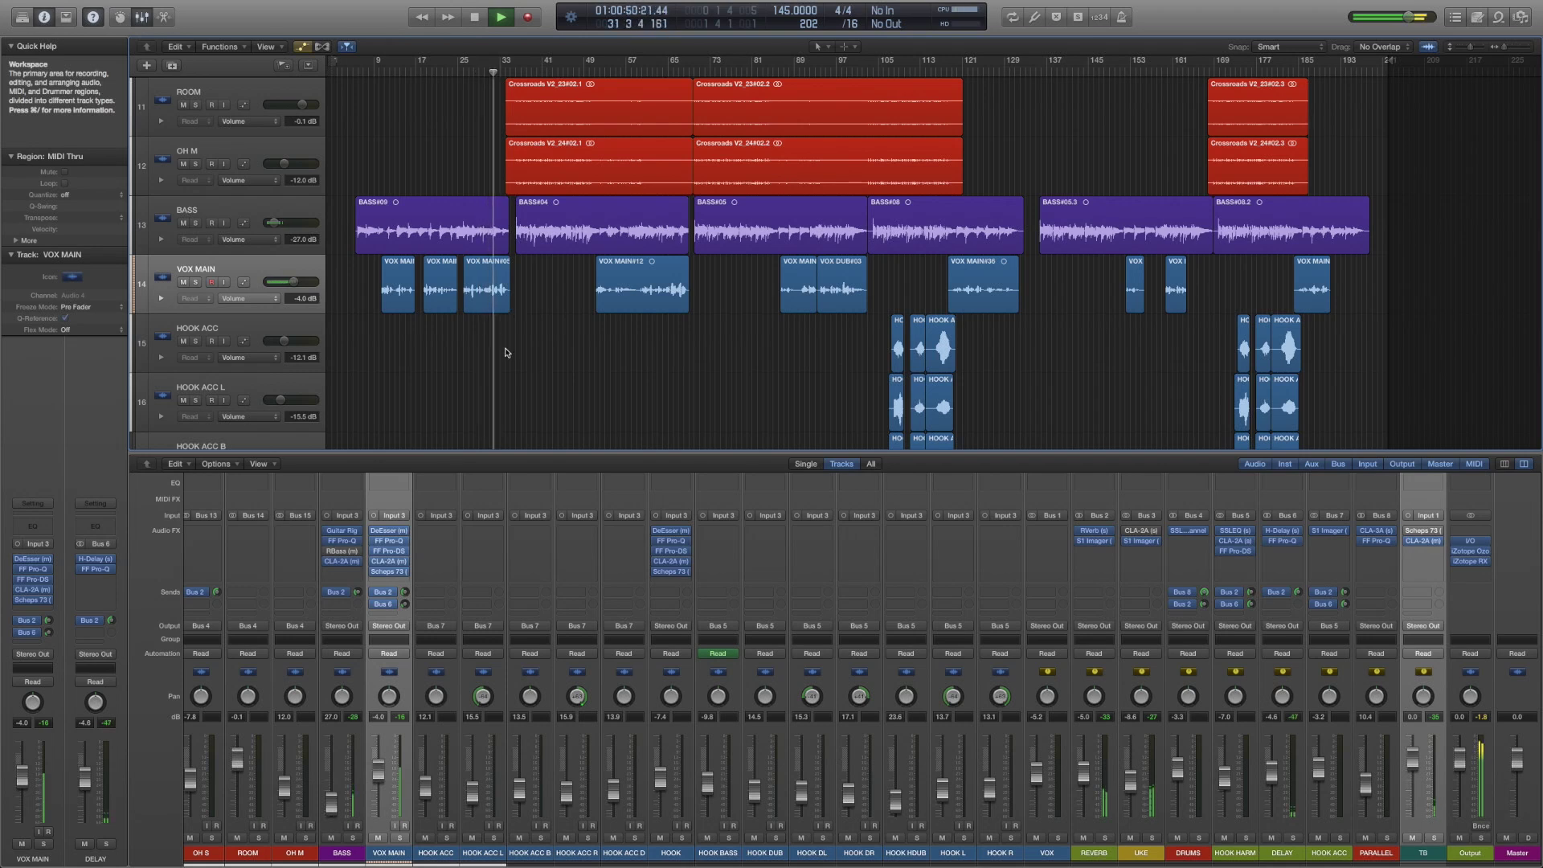
scroll(507, 352, down, 3)
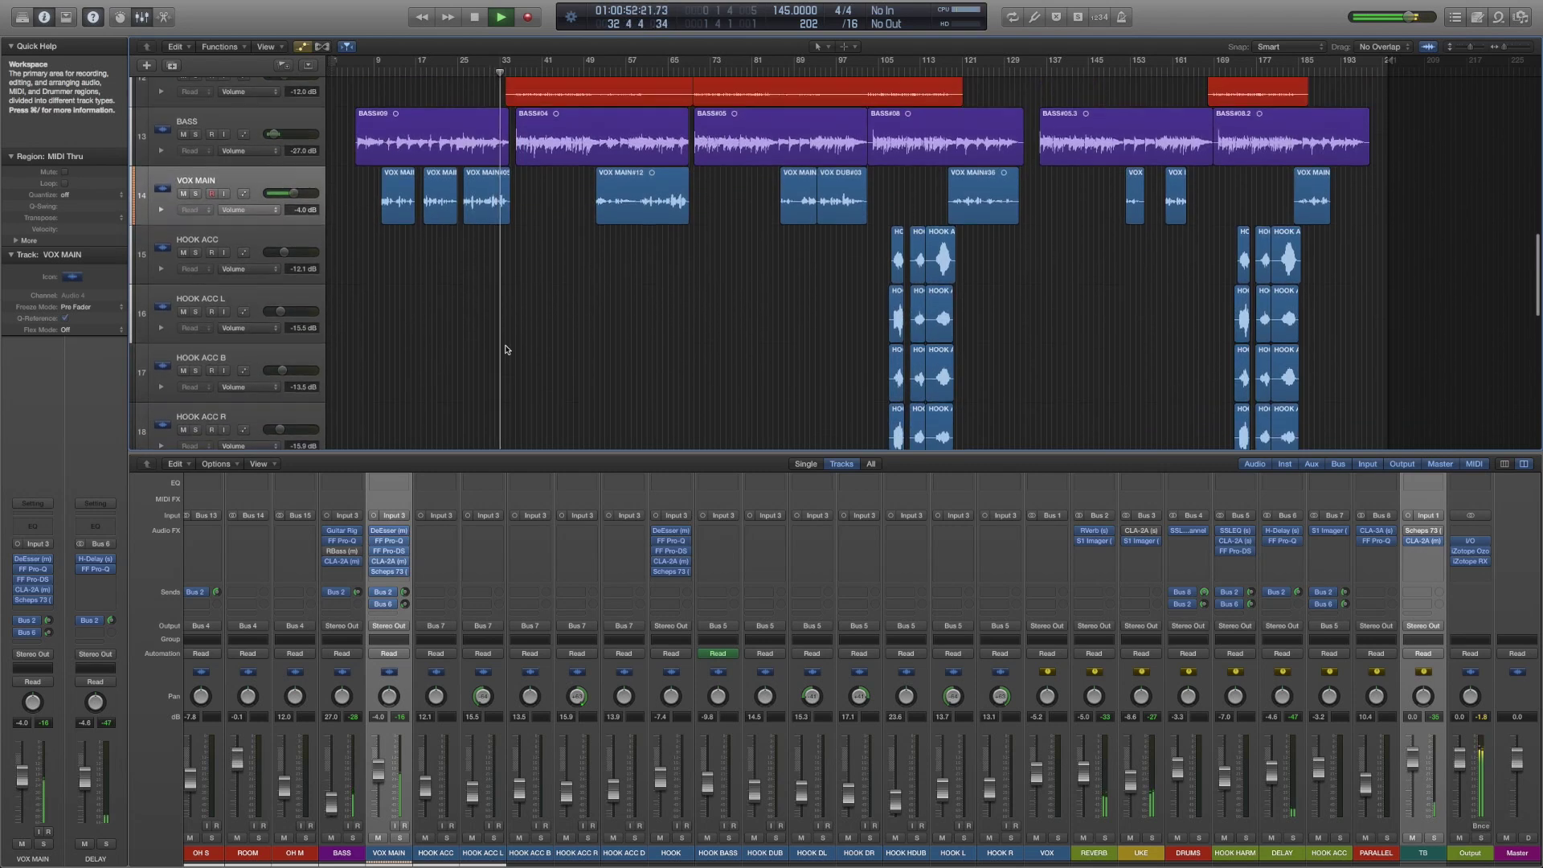
- Let the full mix with the processed vocal play on to bar 34, and stop playback there
scroll(506, 350, up, 1)
scroll(508, 350, up, 5)
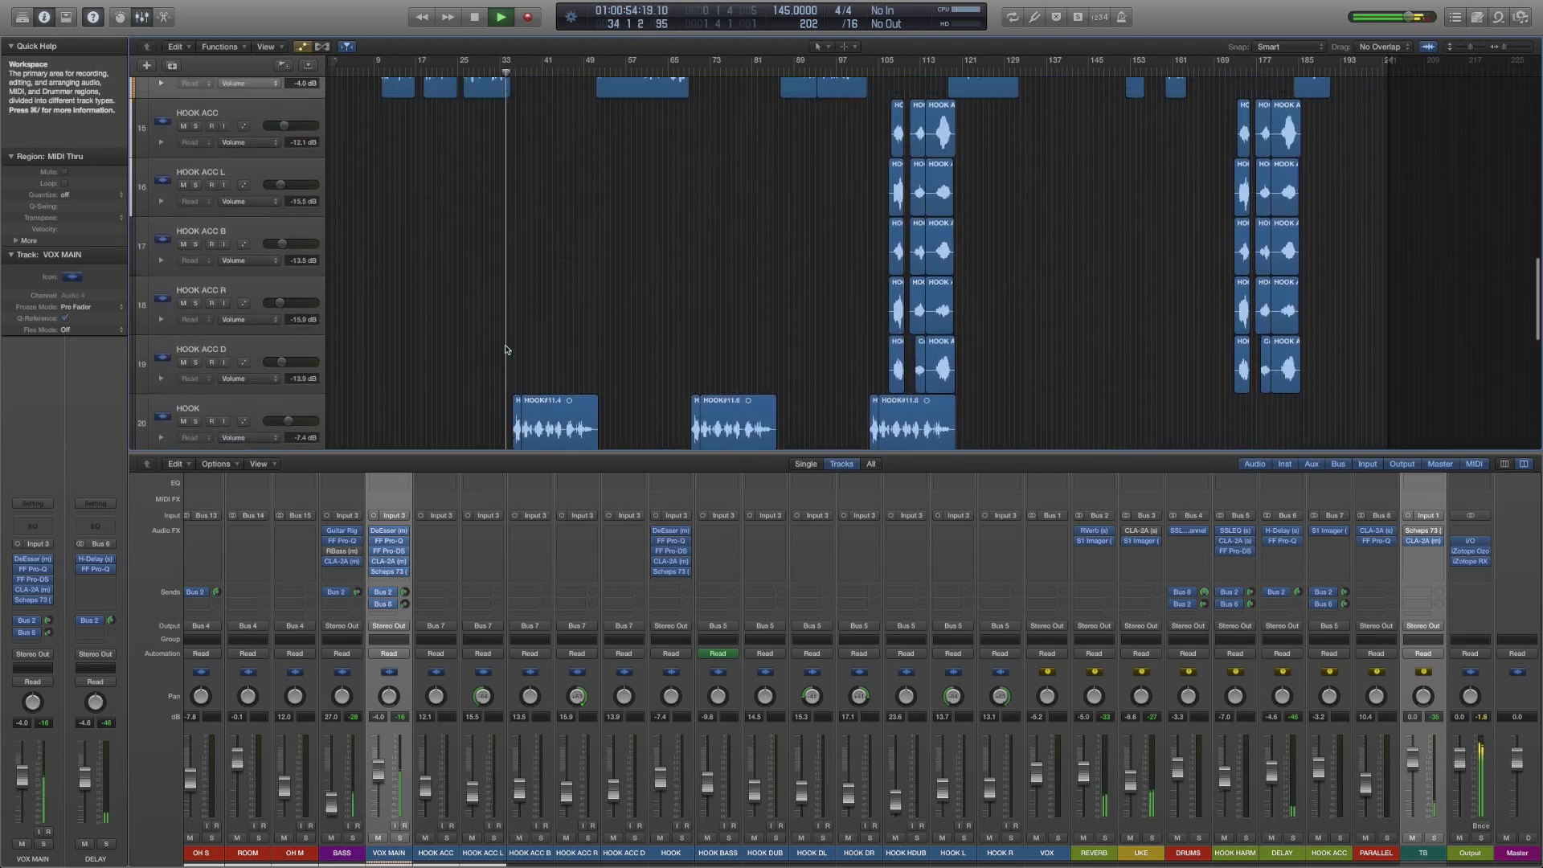
key(space)
scroll(507, 349, up, 1)
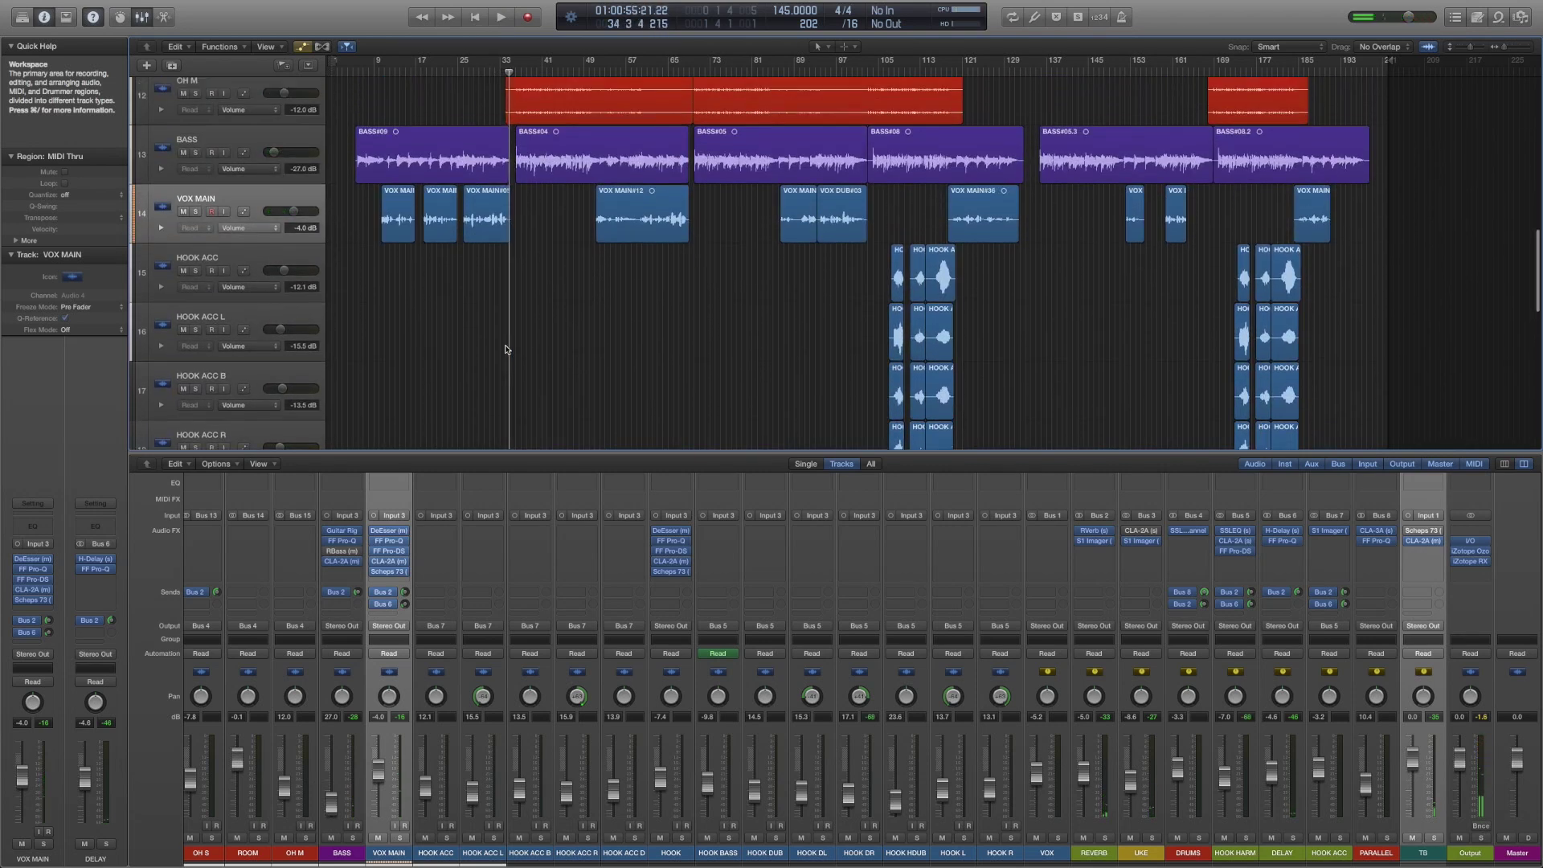
scroll(507, 349, up, 1)
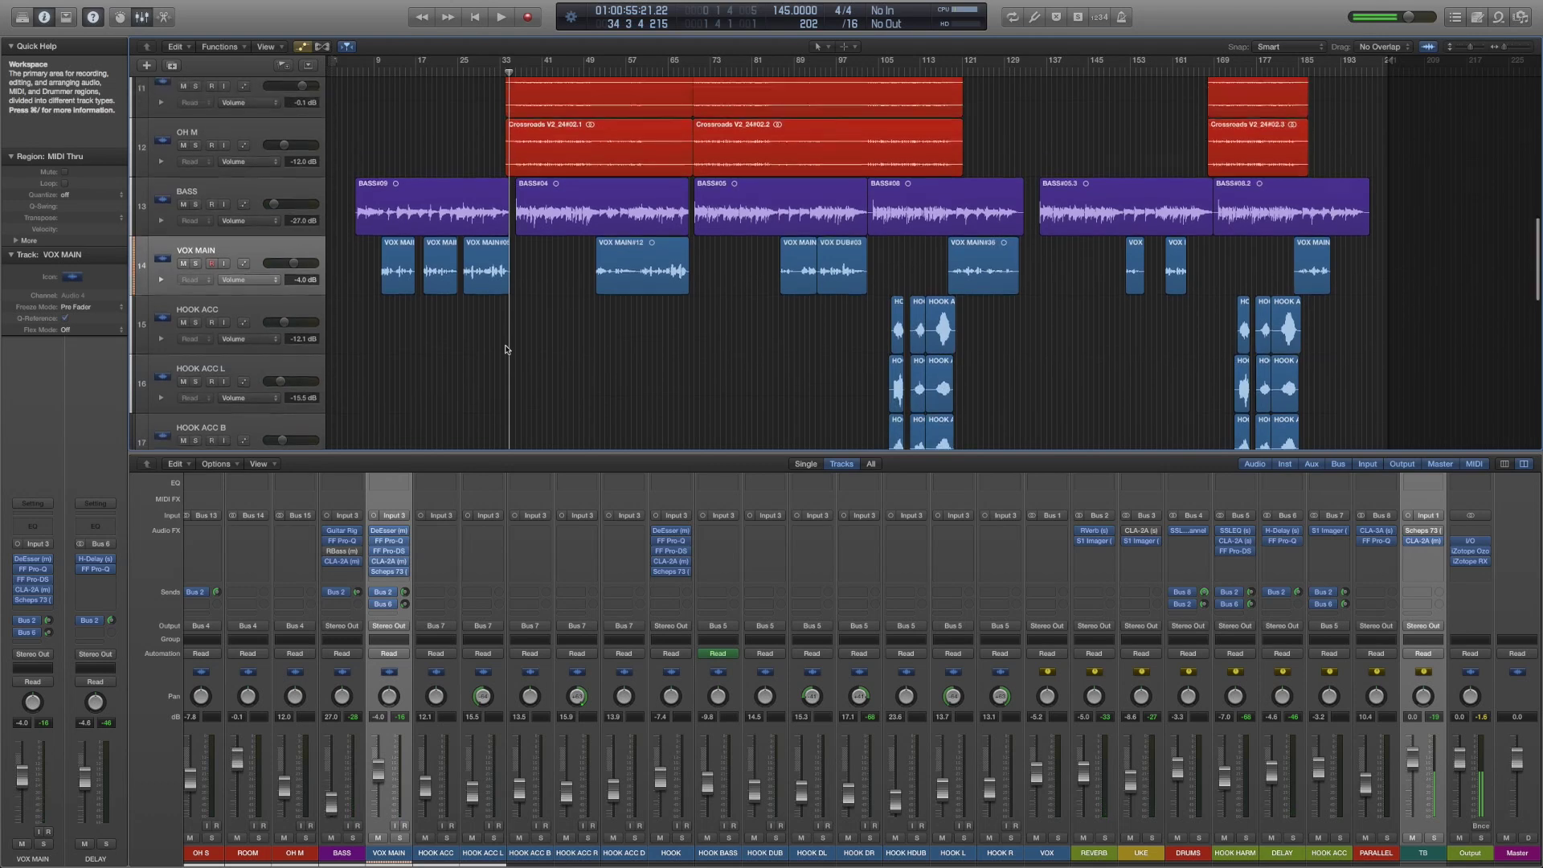
- Examine the FabFilter Pro-Q and Scheps 73 settings on VOX MAIN, closing each plug-in after viewing it
click(391, 542)
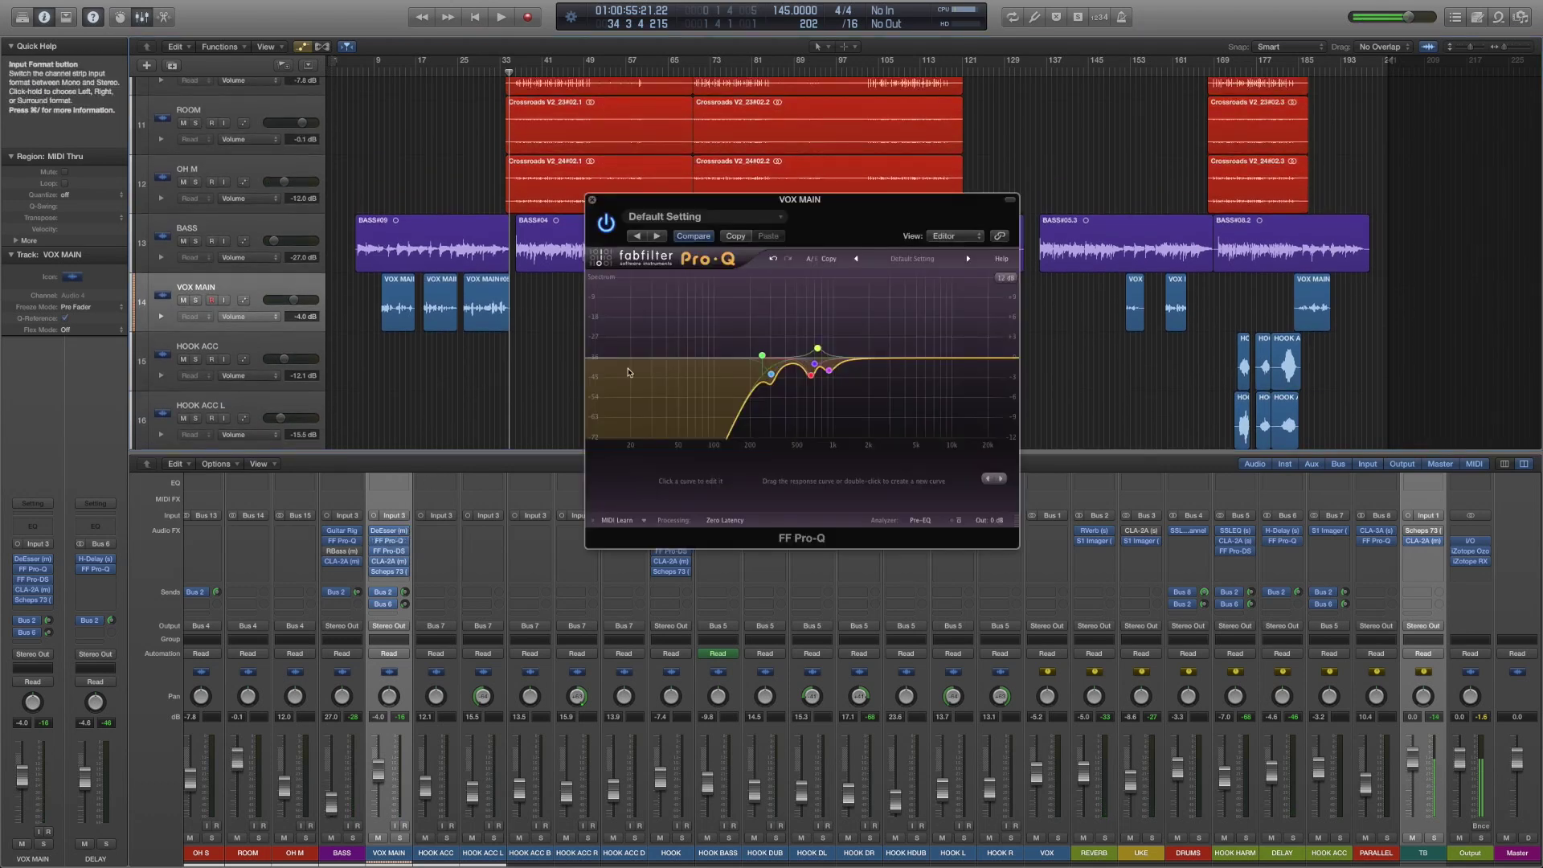
click(593, 201)
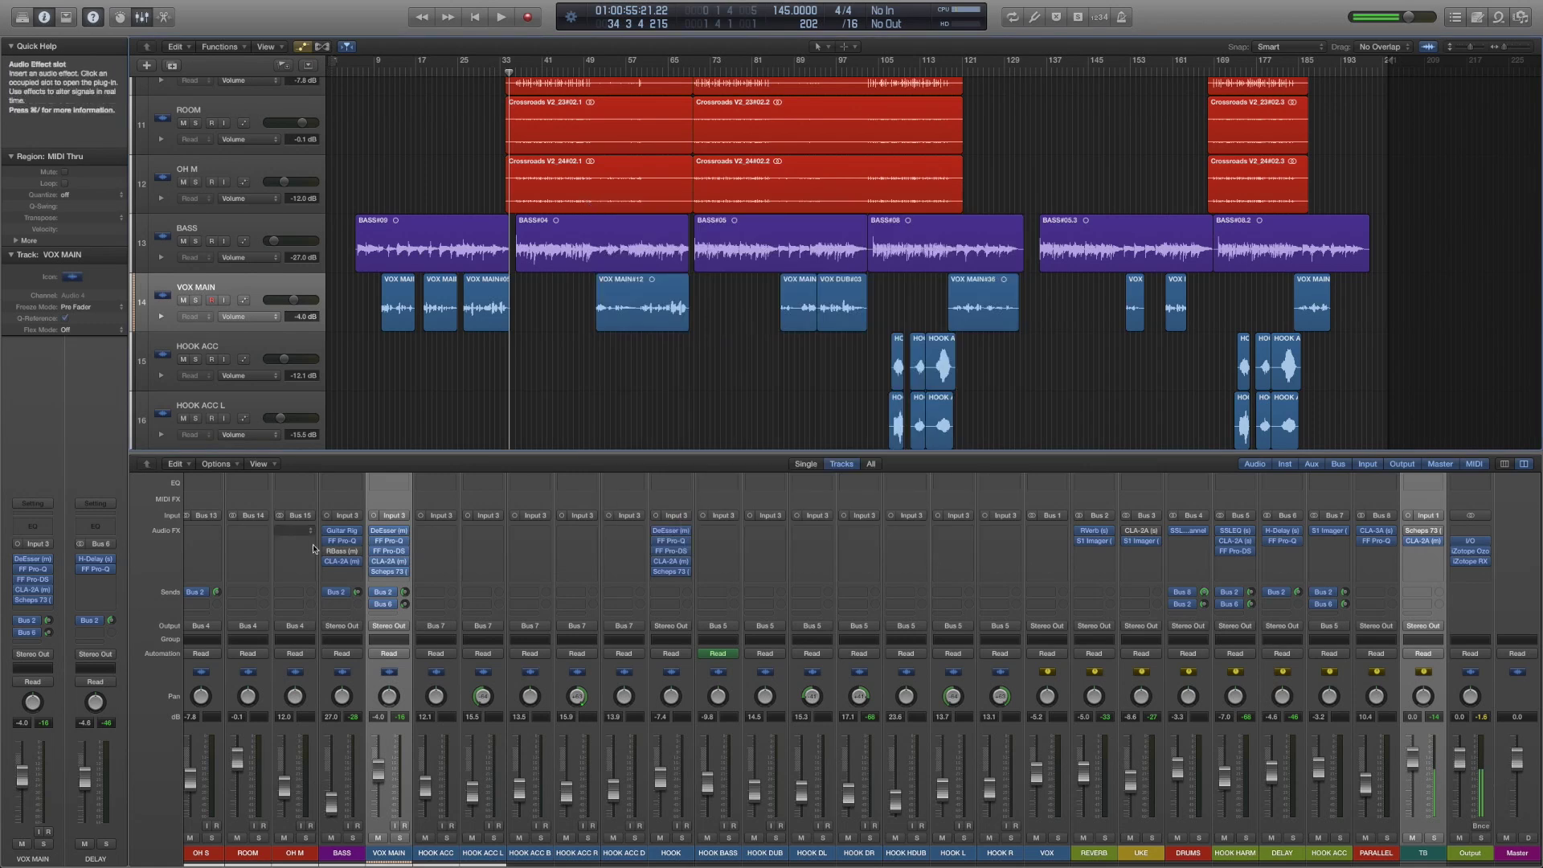
click(390, 573)
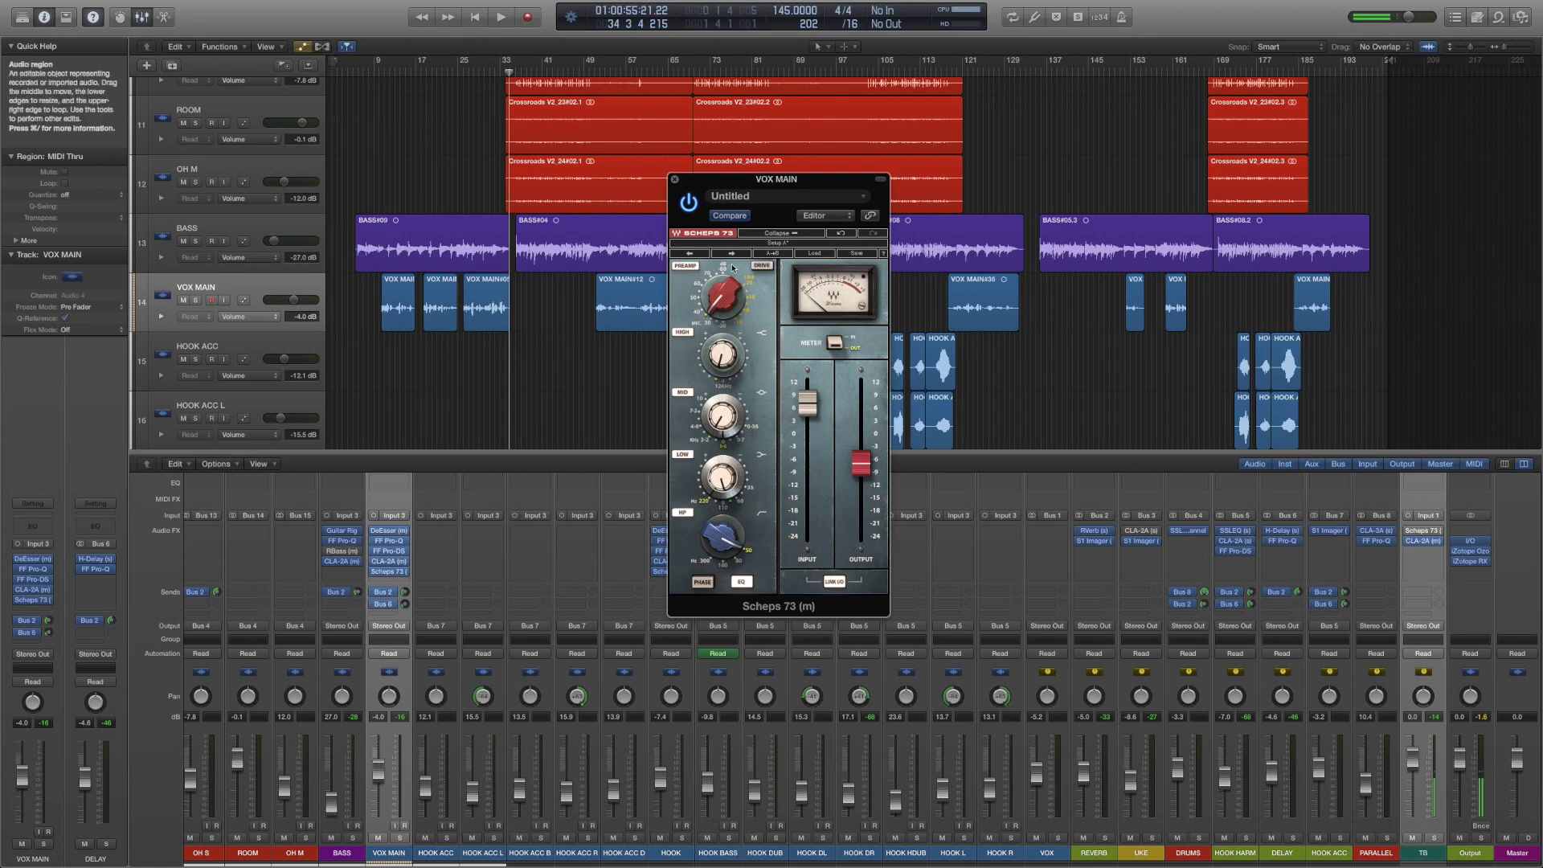
click(675, 181)
scroll(592, 346, up, 1)
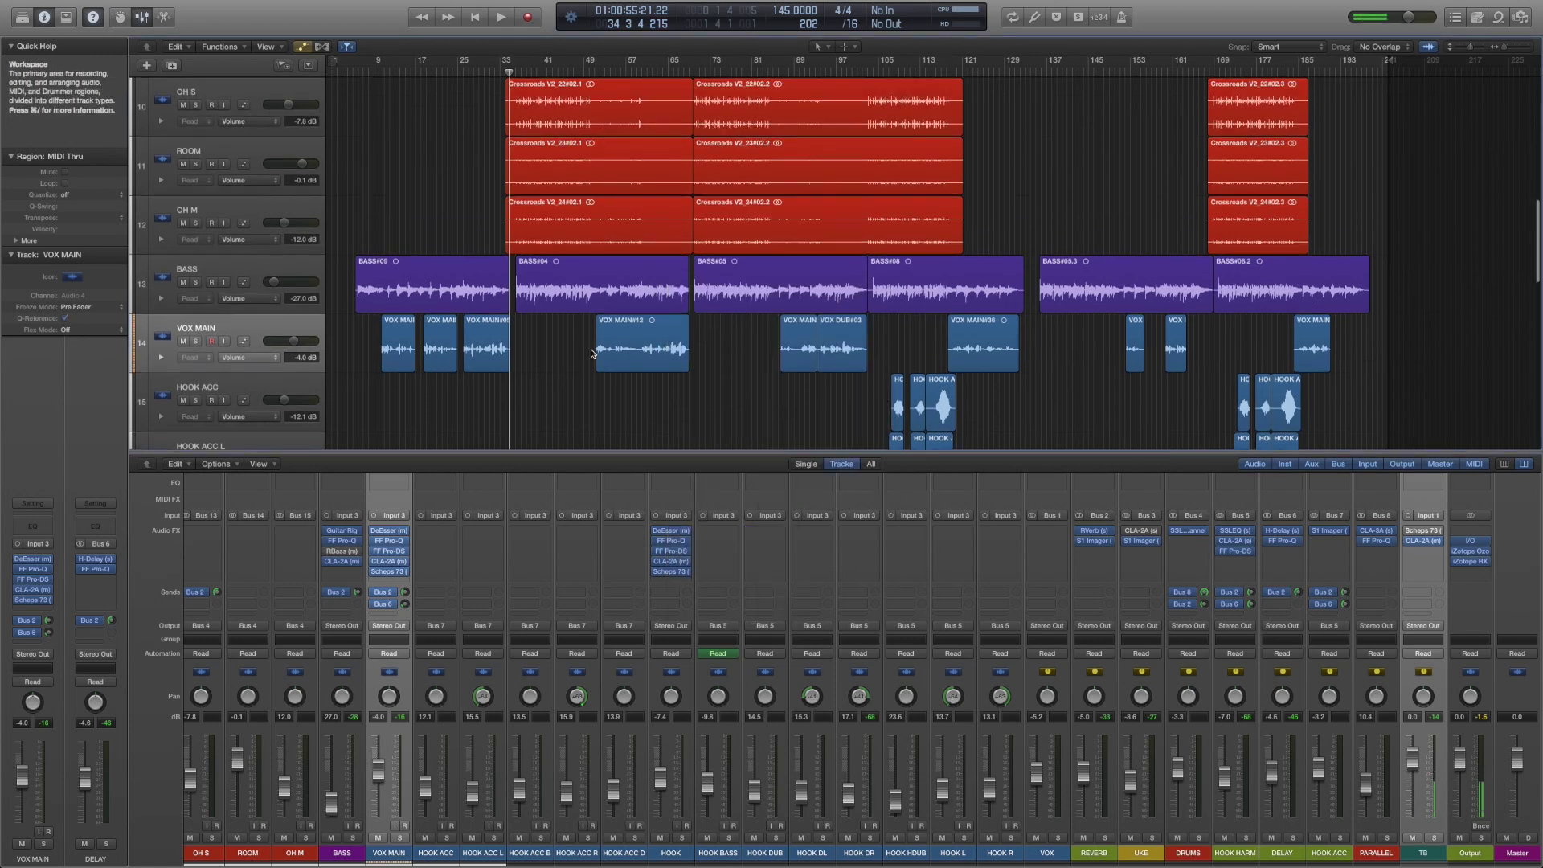
scroll(593, 353, down, 1)
scroll(592, 351, down, 1)
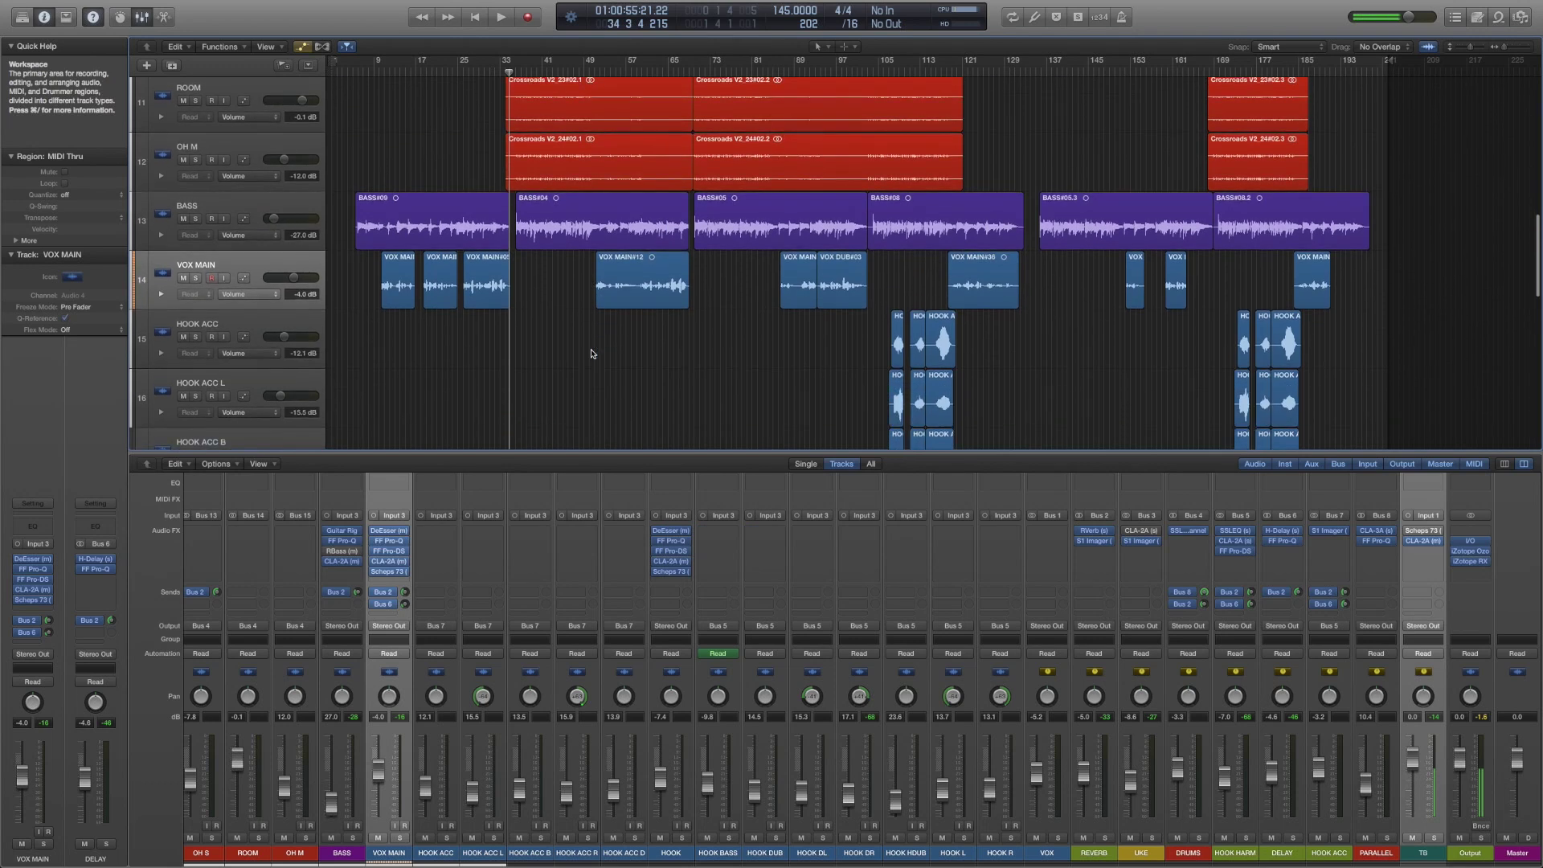